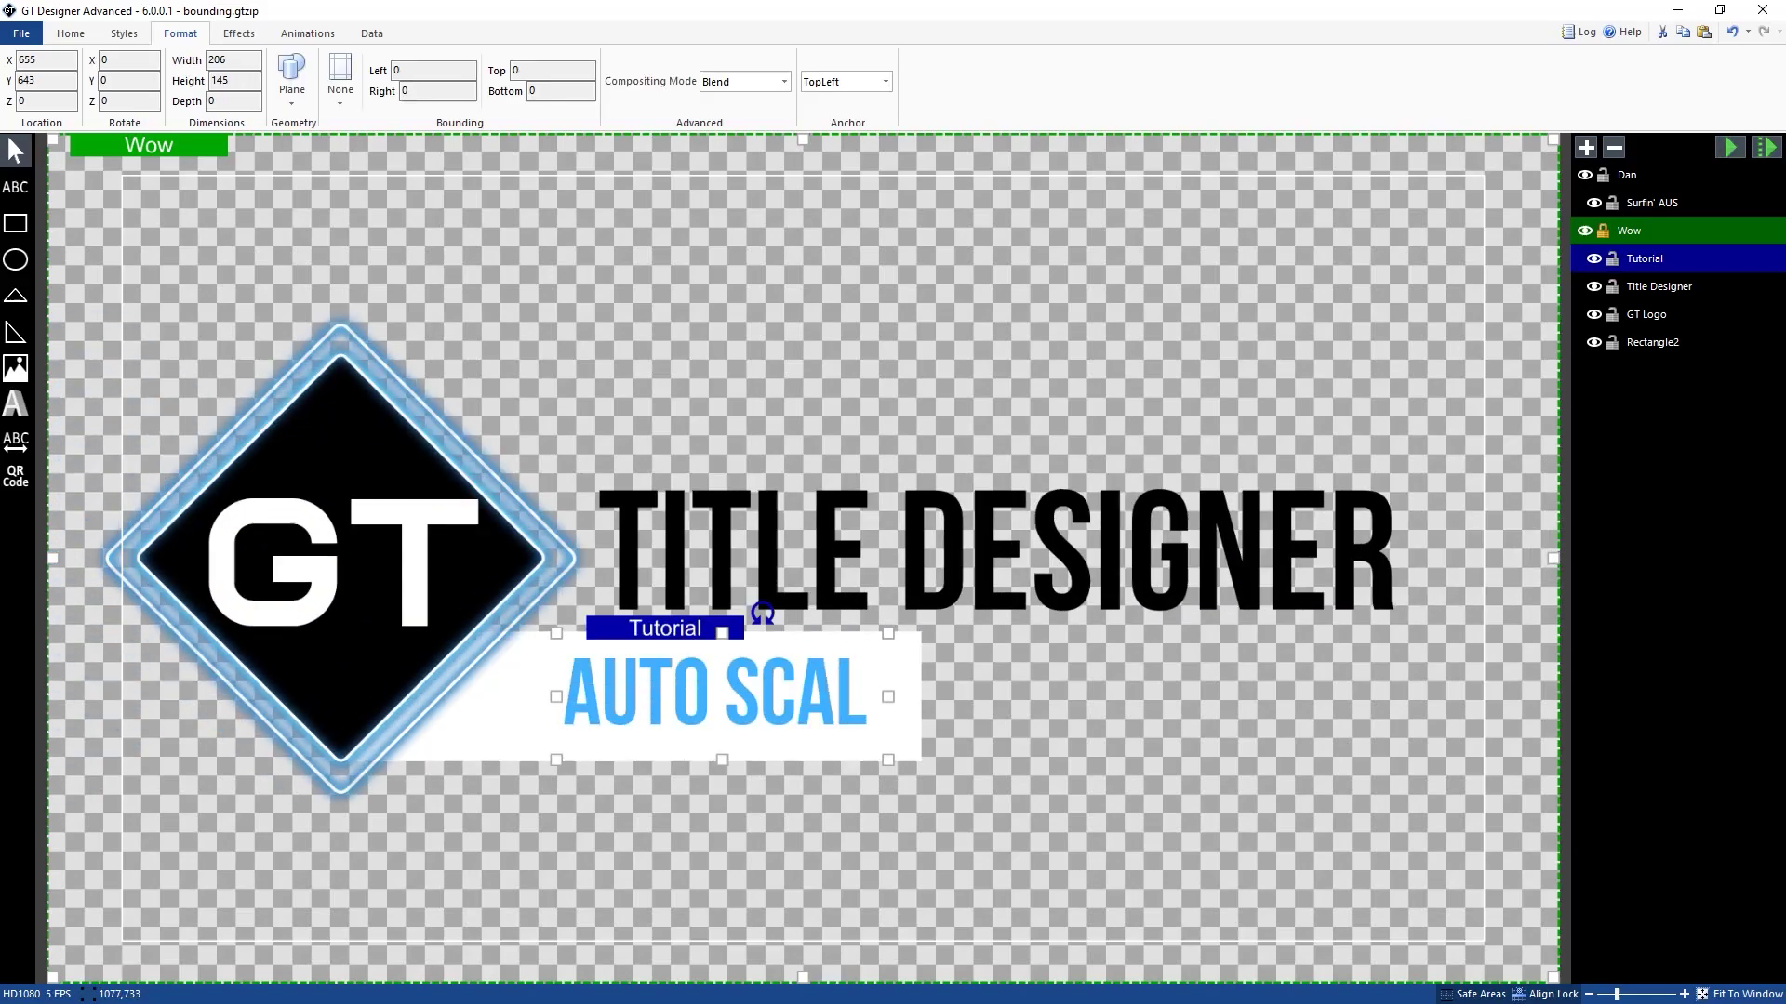
{"action": "left_click", "coordinate": [1730, 147]}
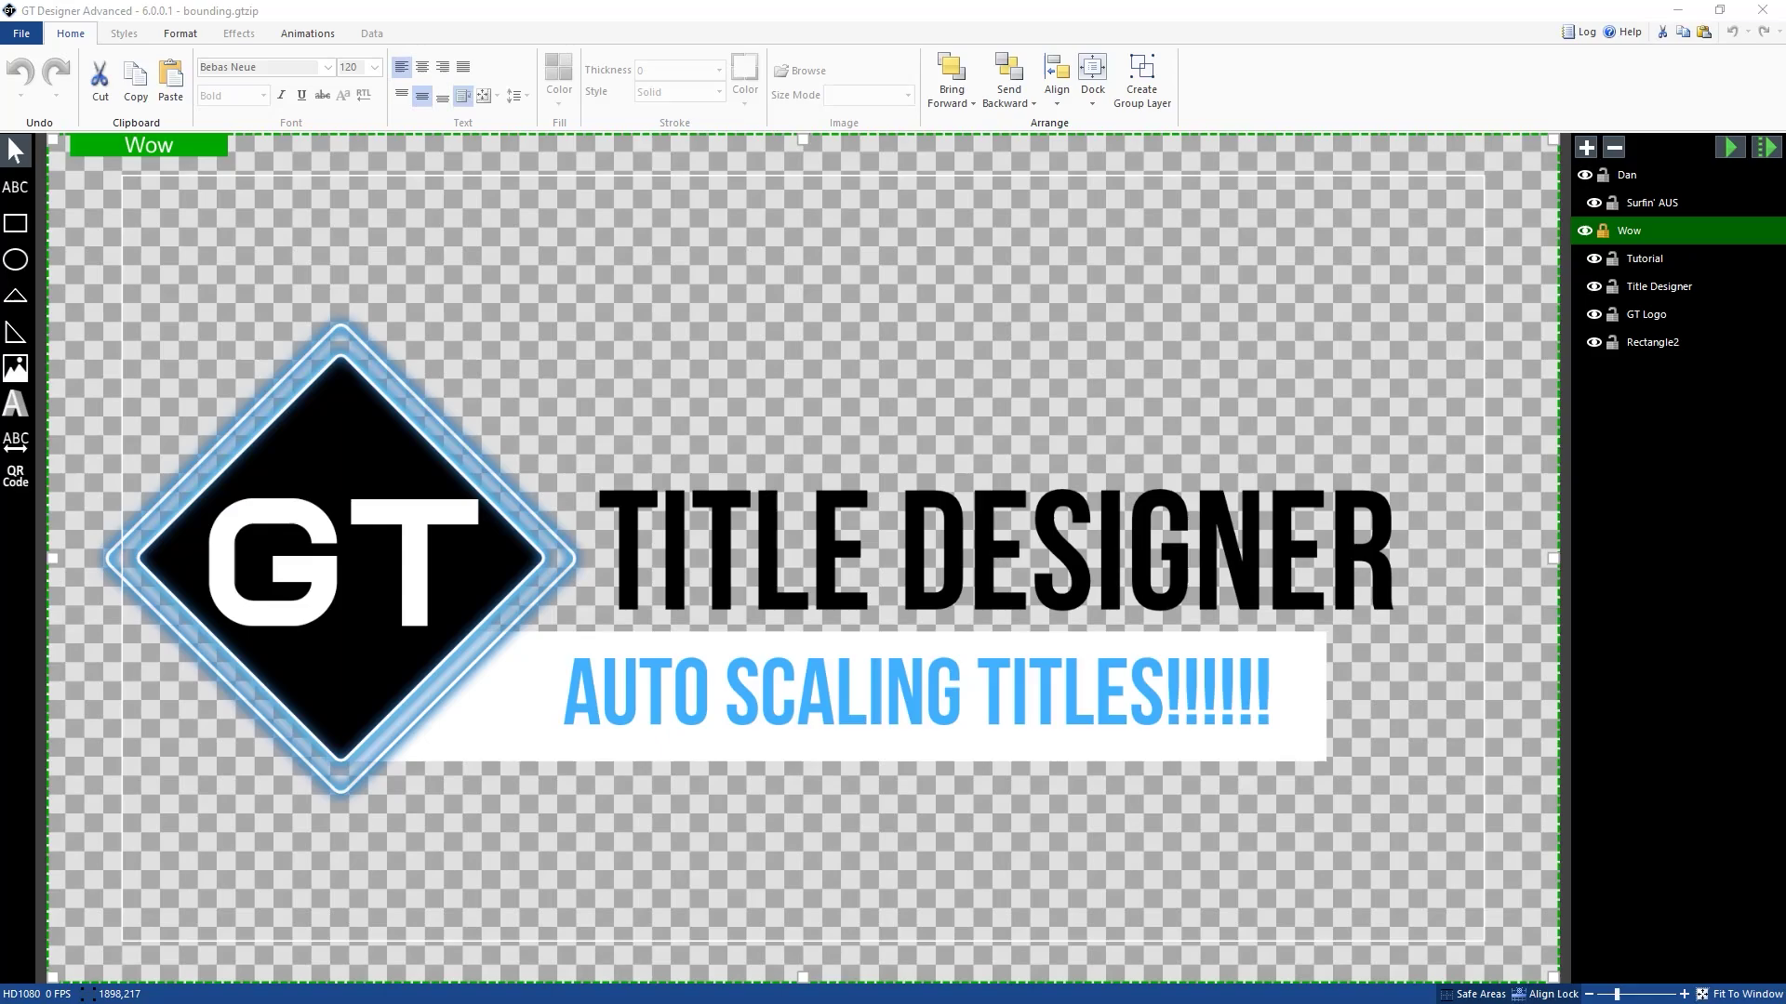
Step: Edit the subtitle text: delete CALING and TITLES and type SIZING!!! so its white box shrinks
{"action": "left_click", "coordinate": [965, 697]}
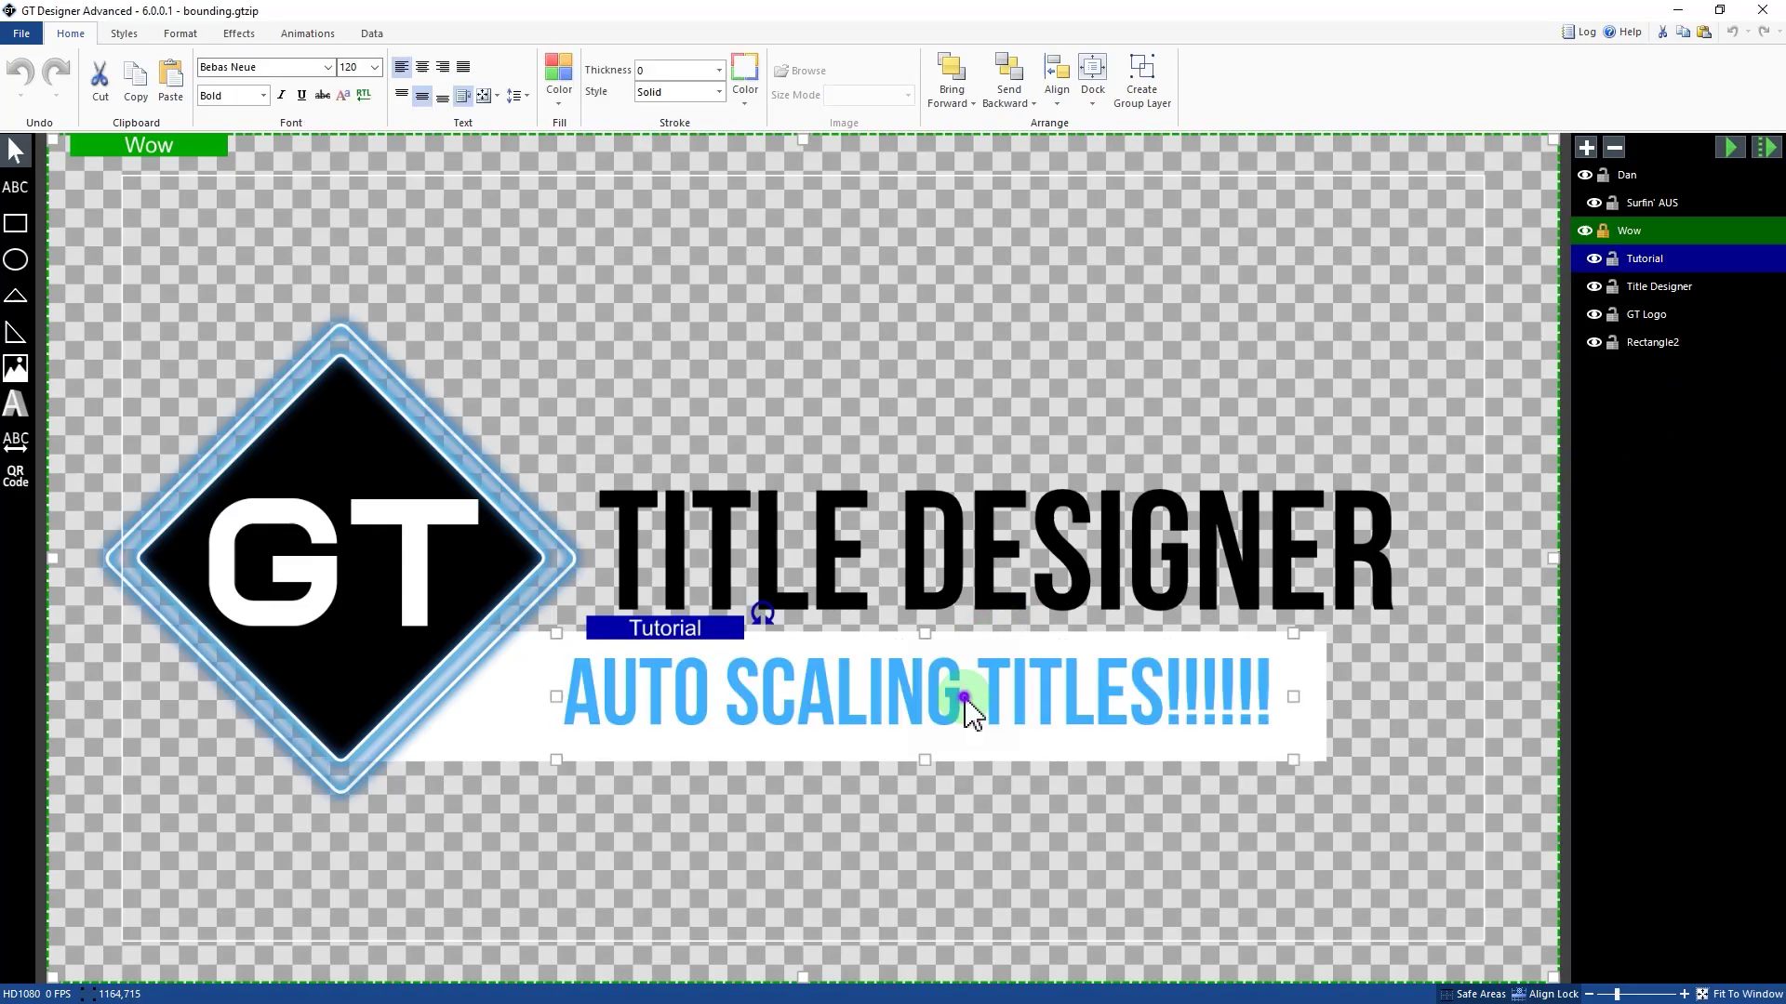
{"action": "left_click", "coordinate": [965, 698]}
{"action": "key", "text": "BackSpace"}
{"action": "key", "text": "BackSpace"}
{"action": "key", "text": "BackSpace"}
{"action": "key", "text": "BackSpace"}
{"action": "key", "text": "BackSpace"}
{"action": "key", "text": "BackSpace"}
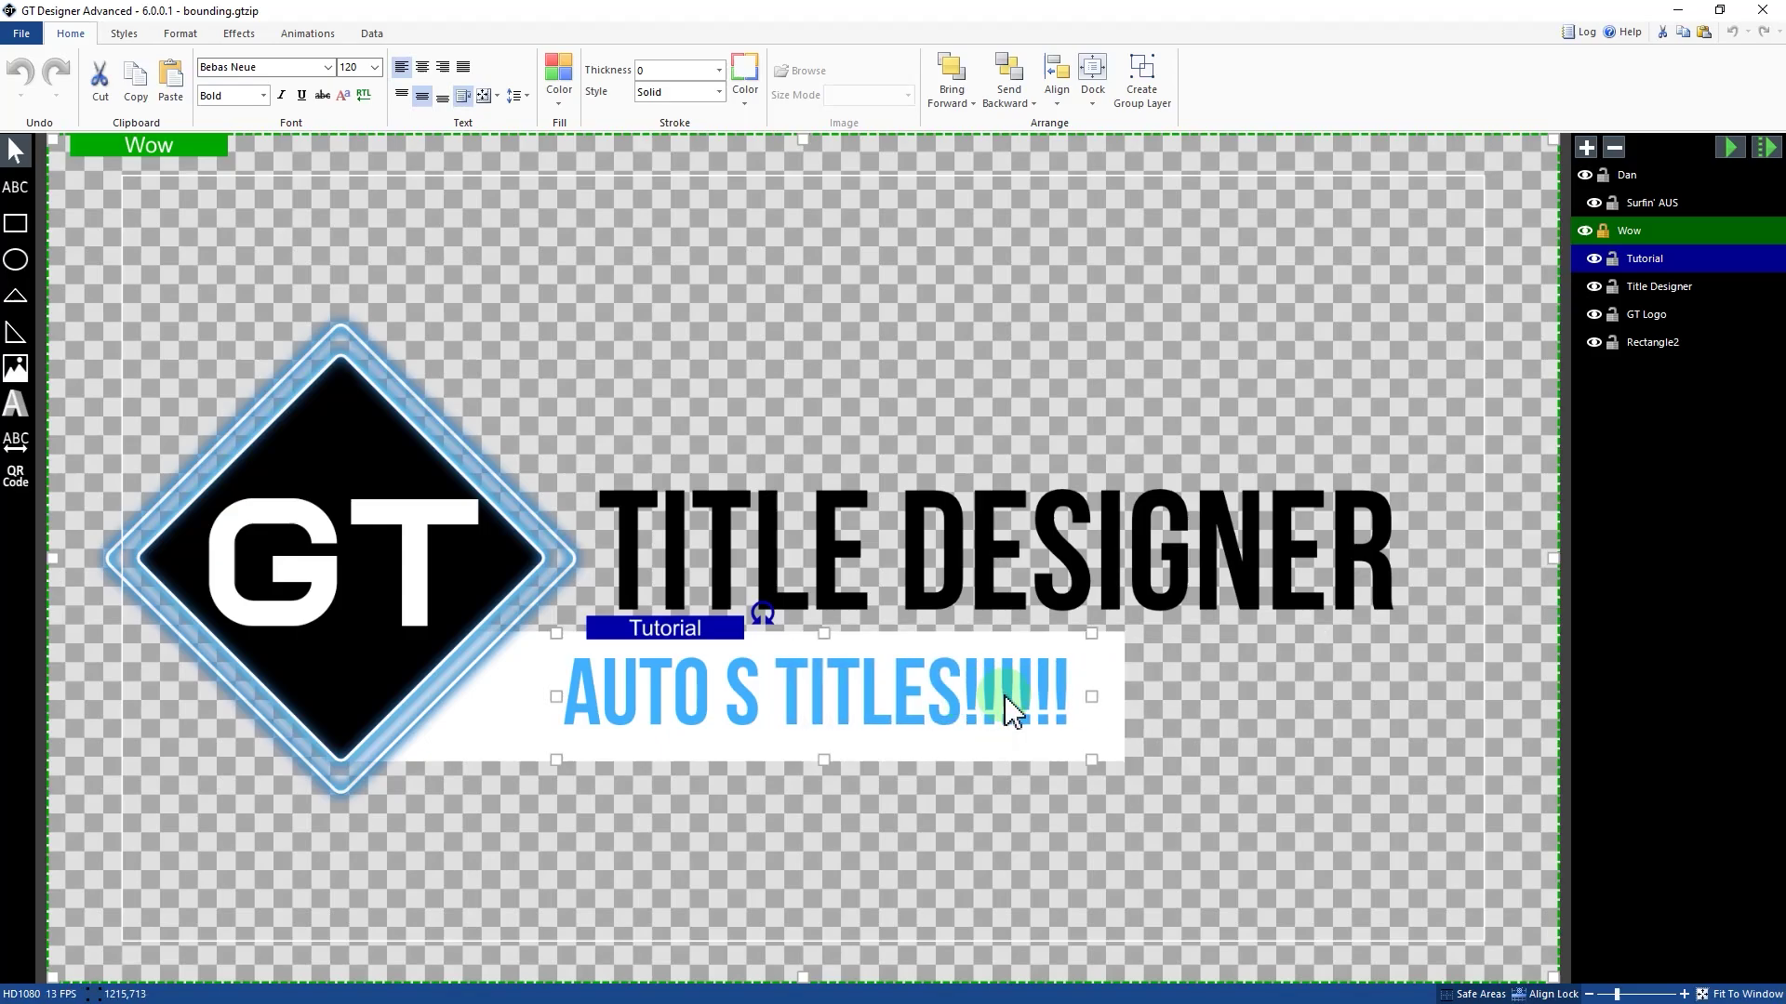
{"action": "key", "text": "BackSpace"}
{"action": "key", "text": "Delete"}
{"action": "key", "text": "Delete"}
{"action": "key", "text": "Delete"}
{"action": "key", "text": "Delete"}
{"action": "key", "text": "Delete"}
{"action": "key", "text": "Delete"}
{"action": "key", "text": "Delete"}
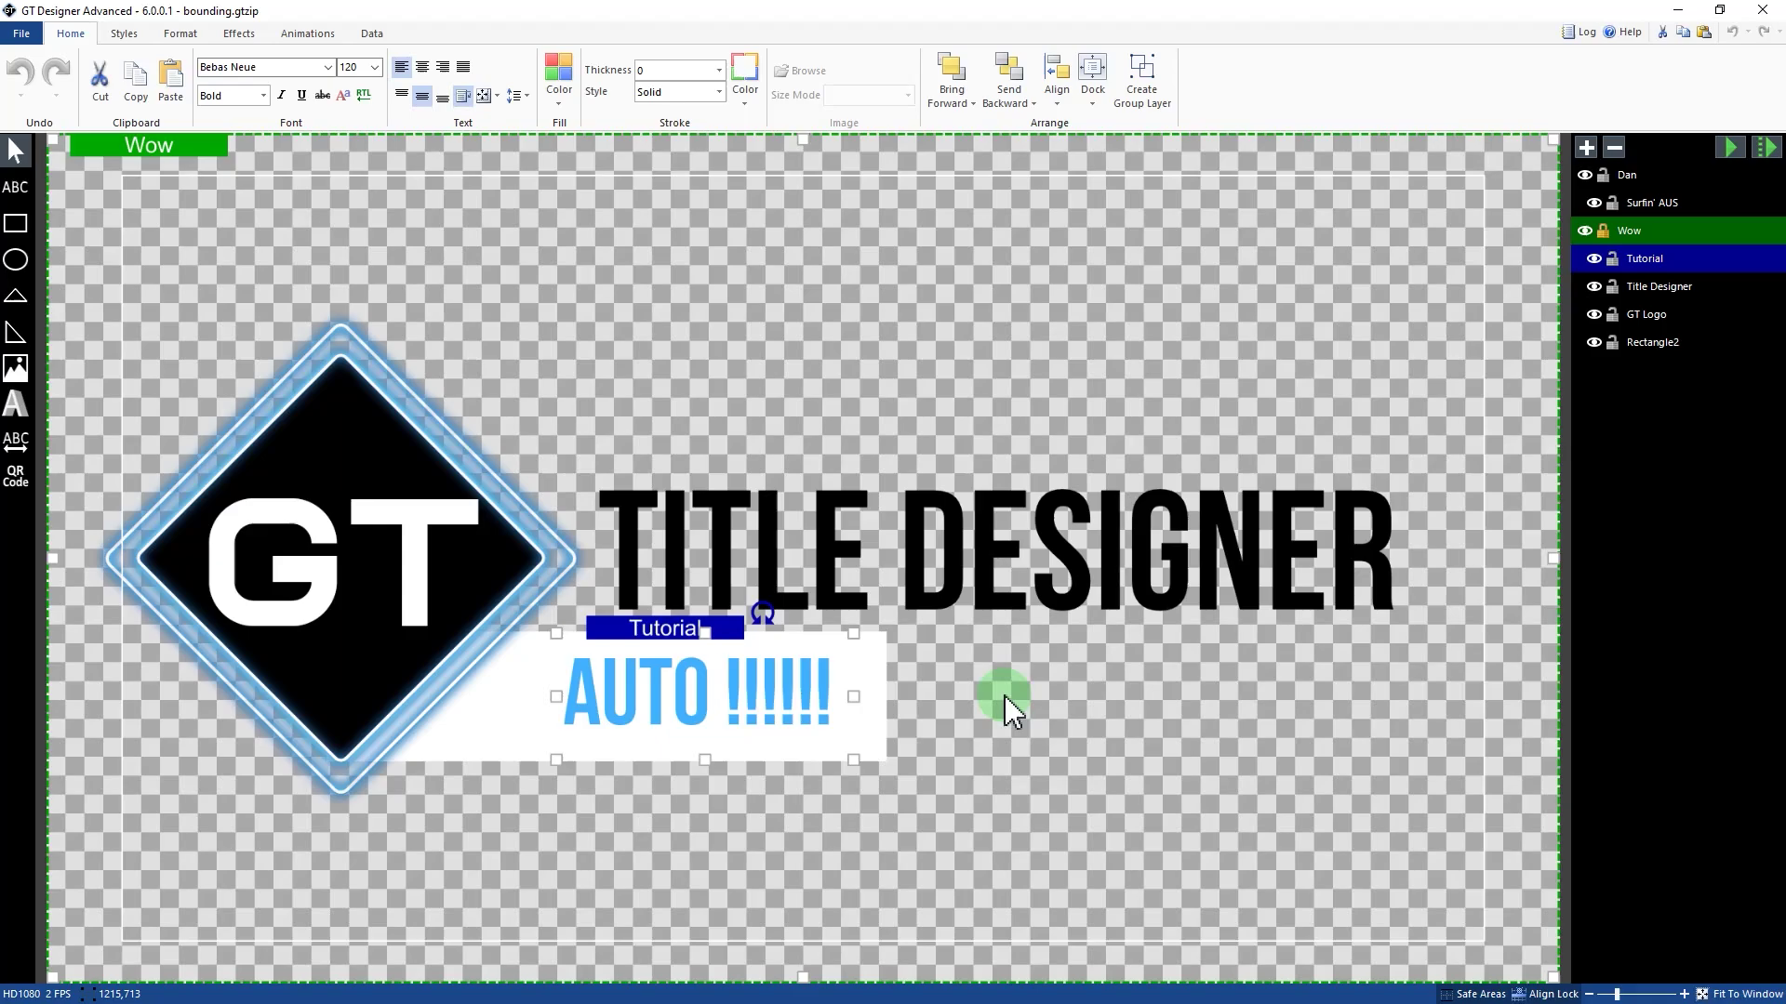
{"action": "type", "text": "S"}
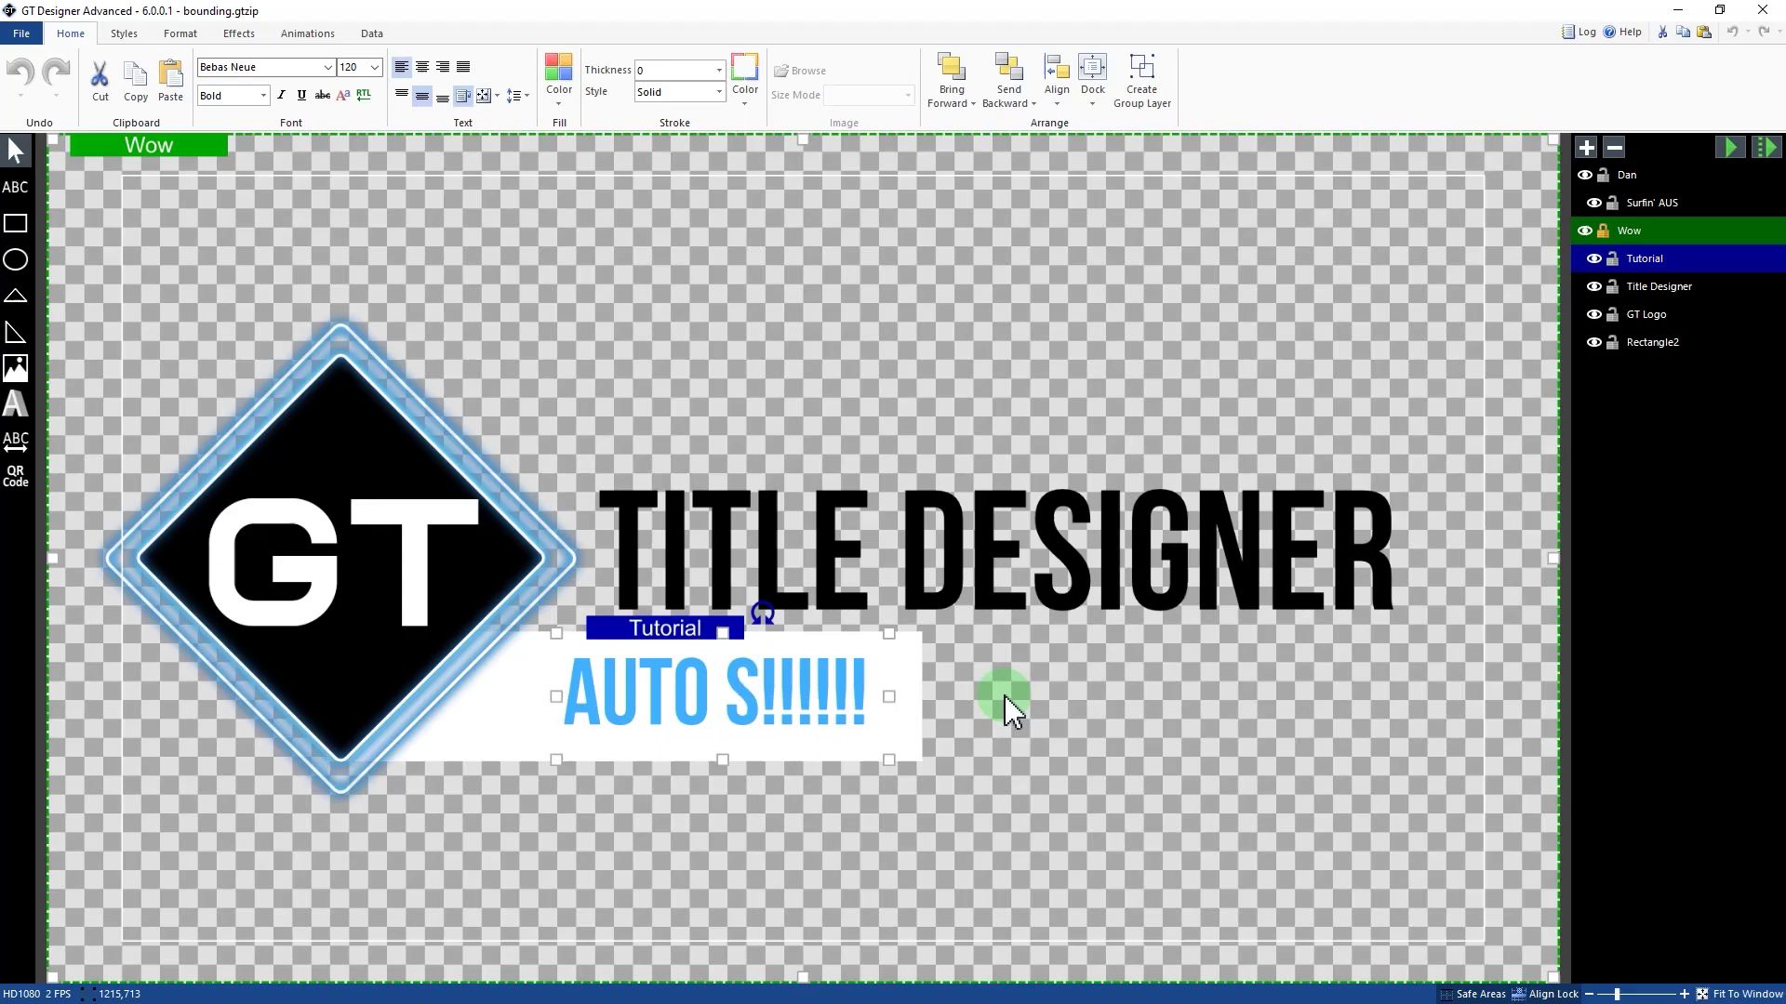
{"action": "type", "text": "IZING!!!"}
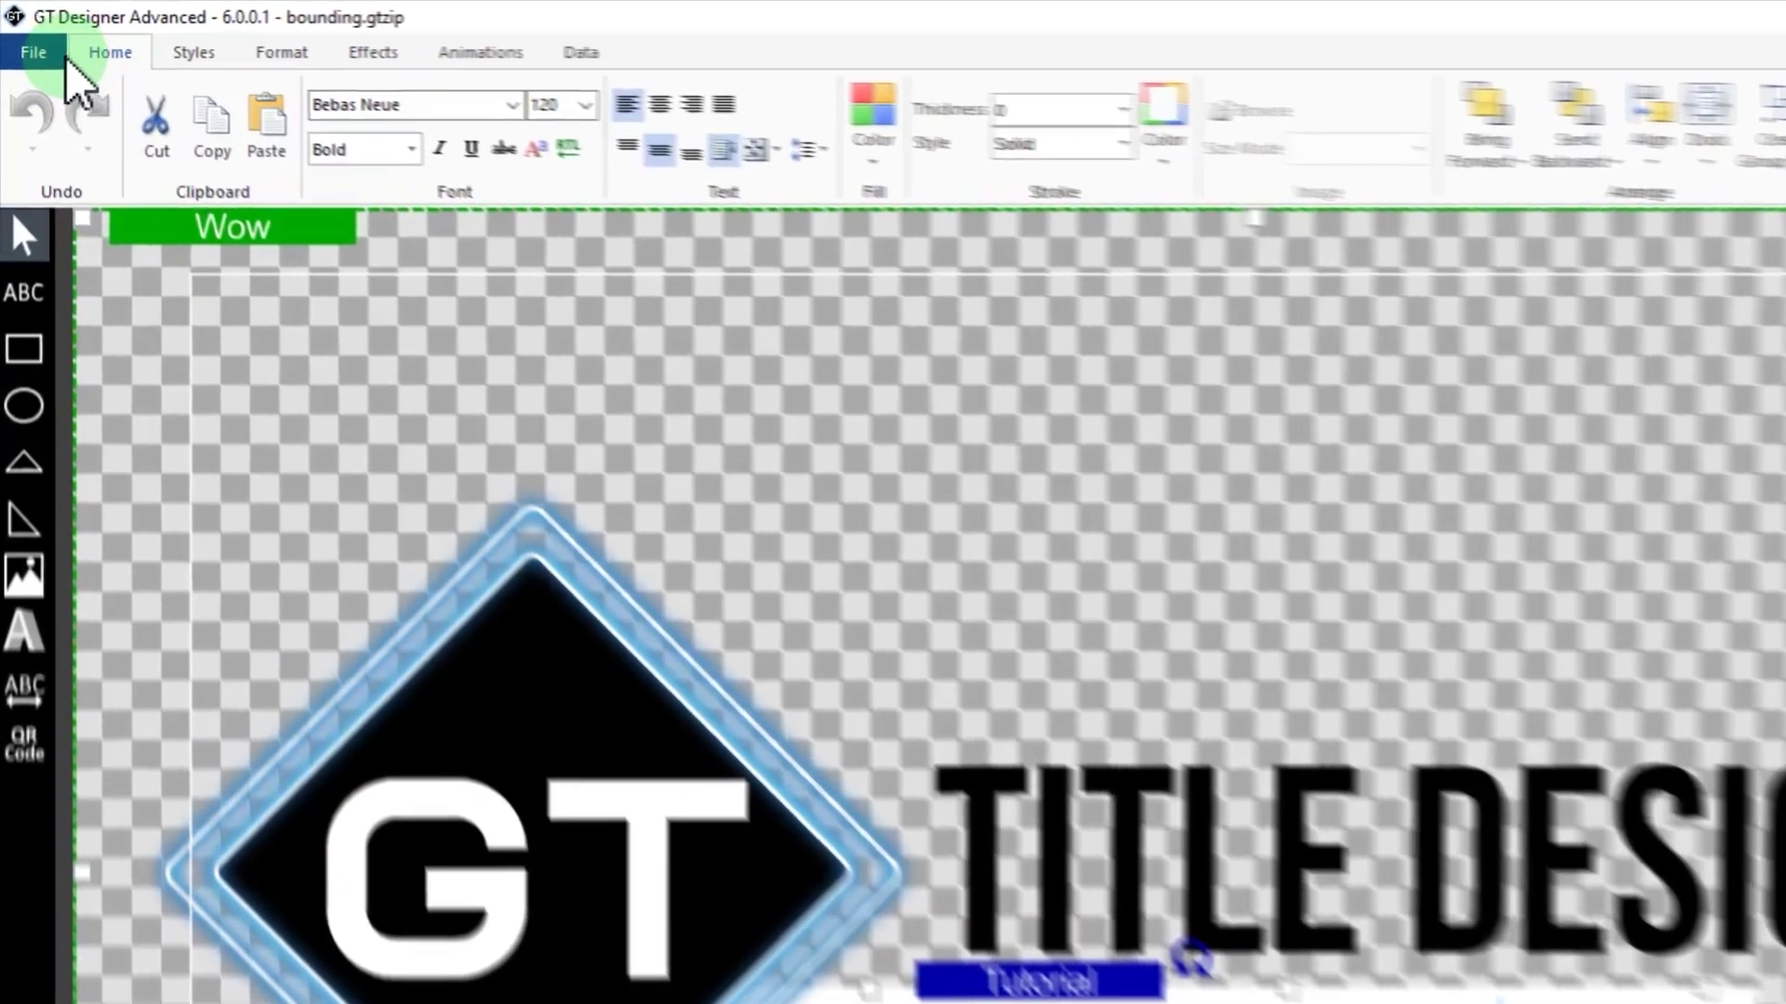
Step: Create a new blank HD1080 document through File > New
{"action": "left_click", "coordinate": [22, 33]}
{"action": "left_click", "coordinate": [51, 67]}
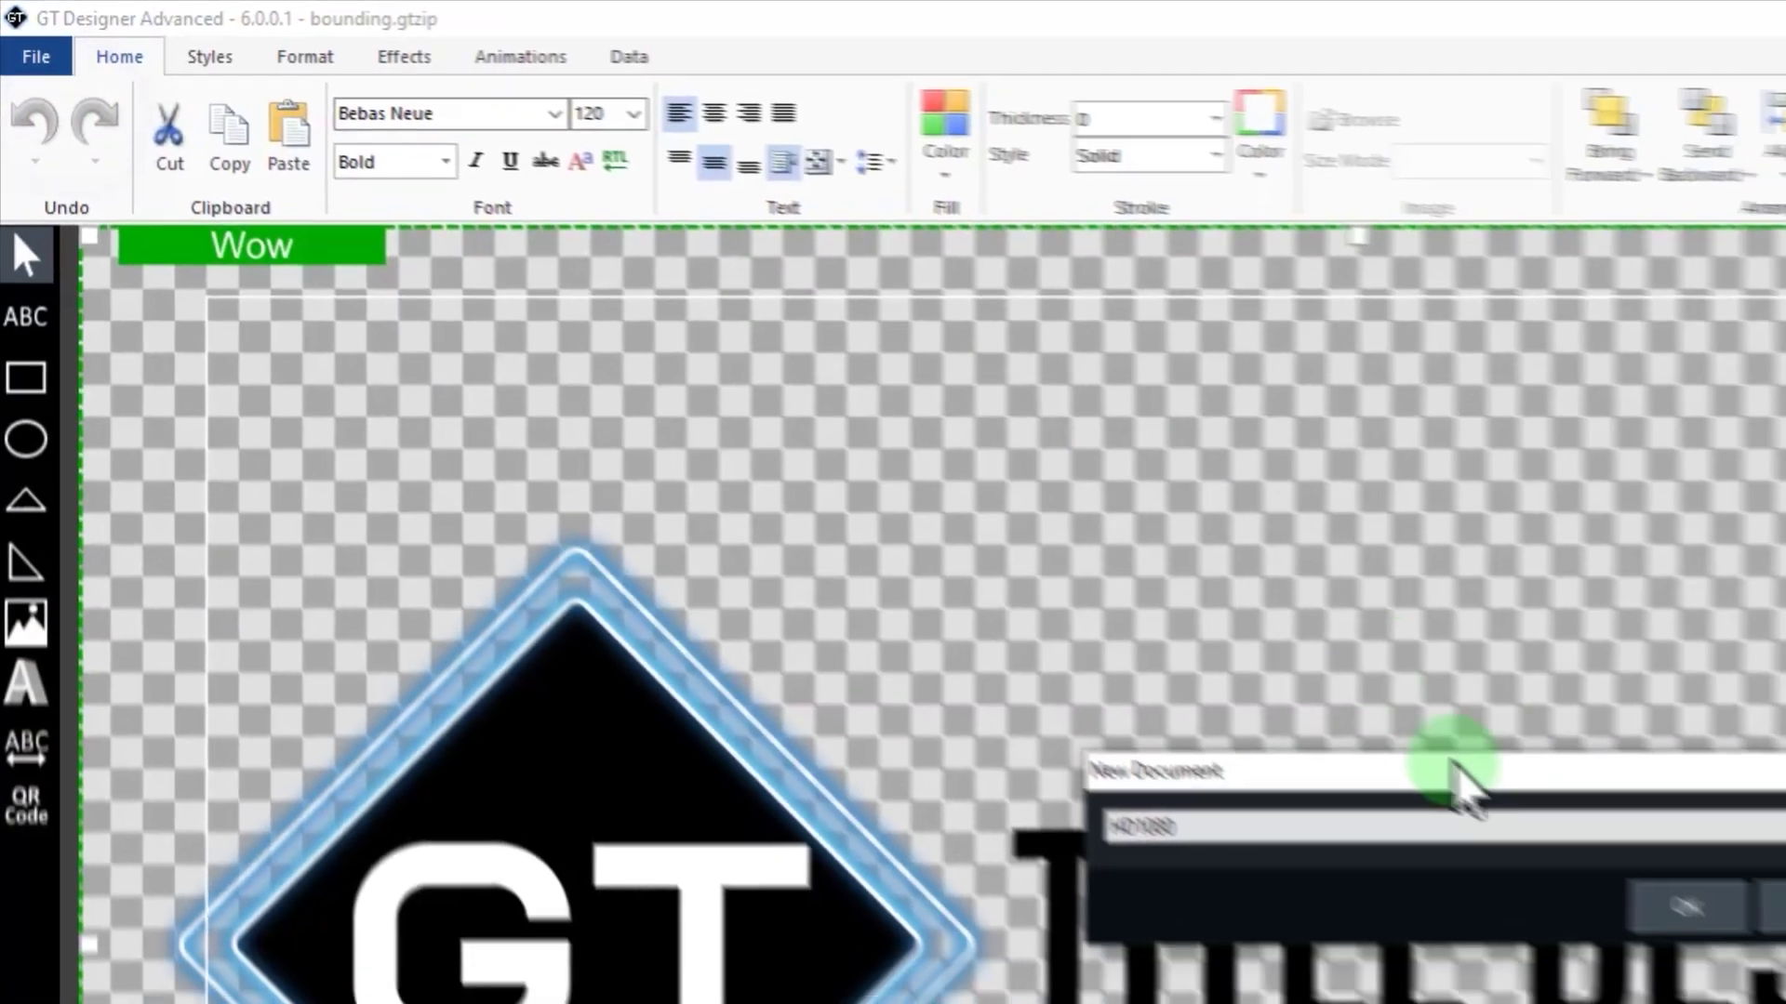
{"action": "left_click", "coordinate": [1693, 910]}
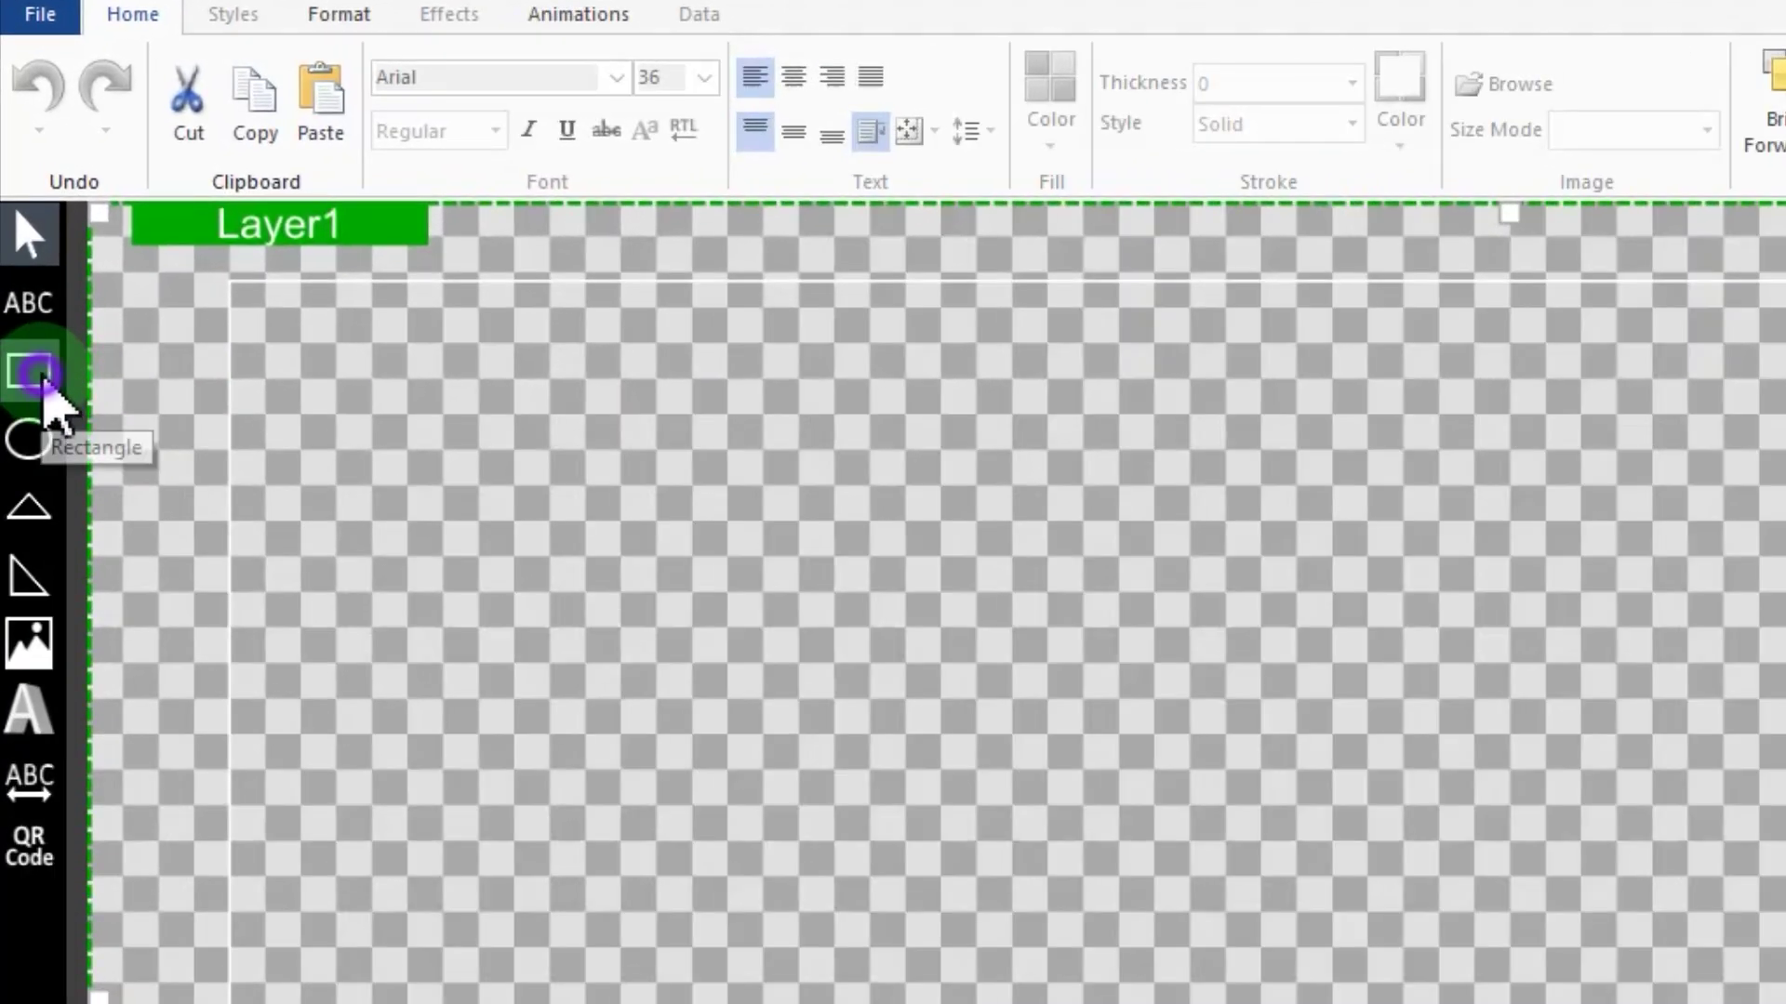
{"action": "left_click", "coordinate": [15, 224]}
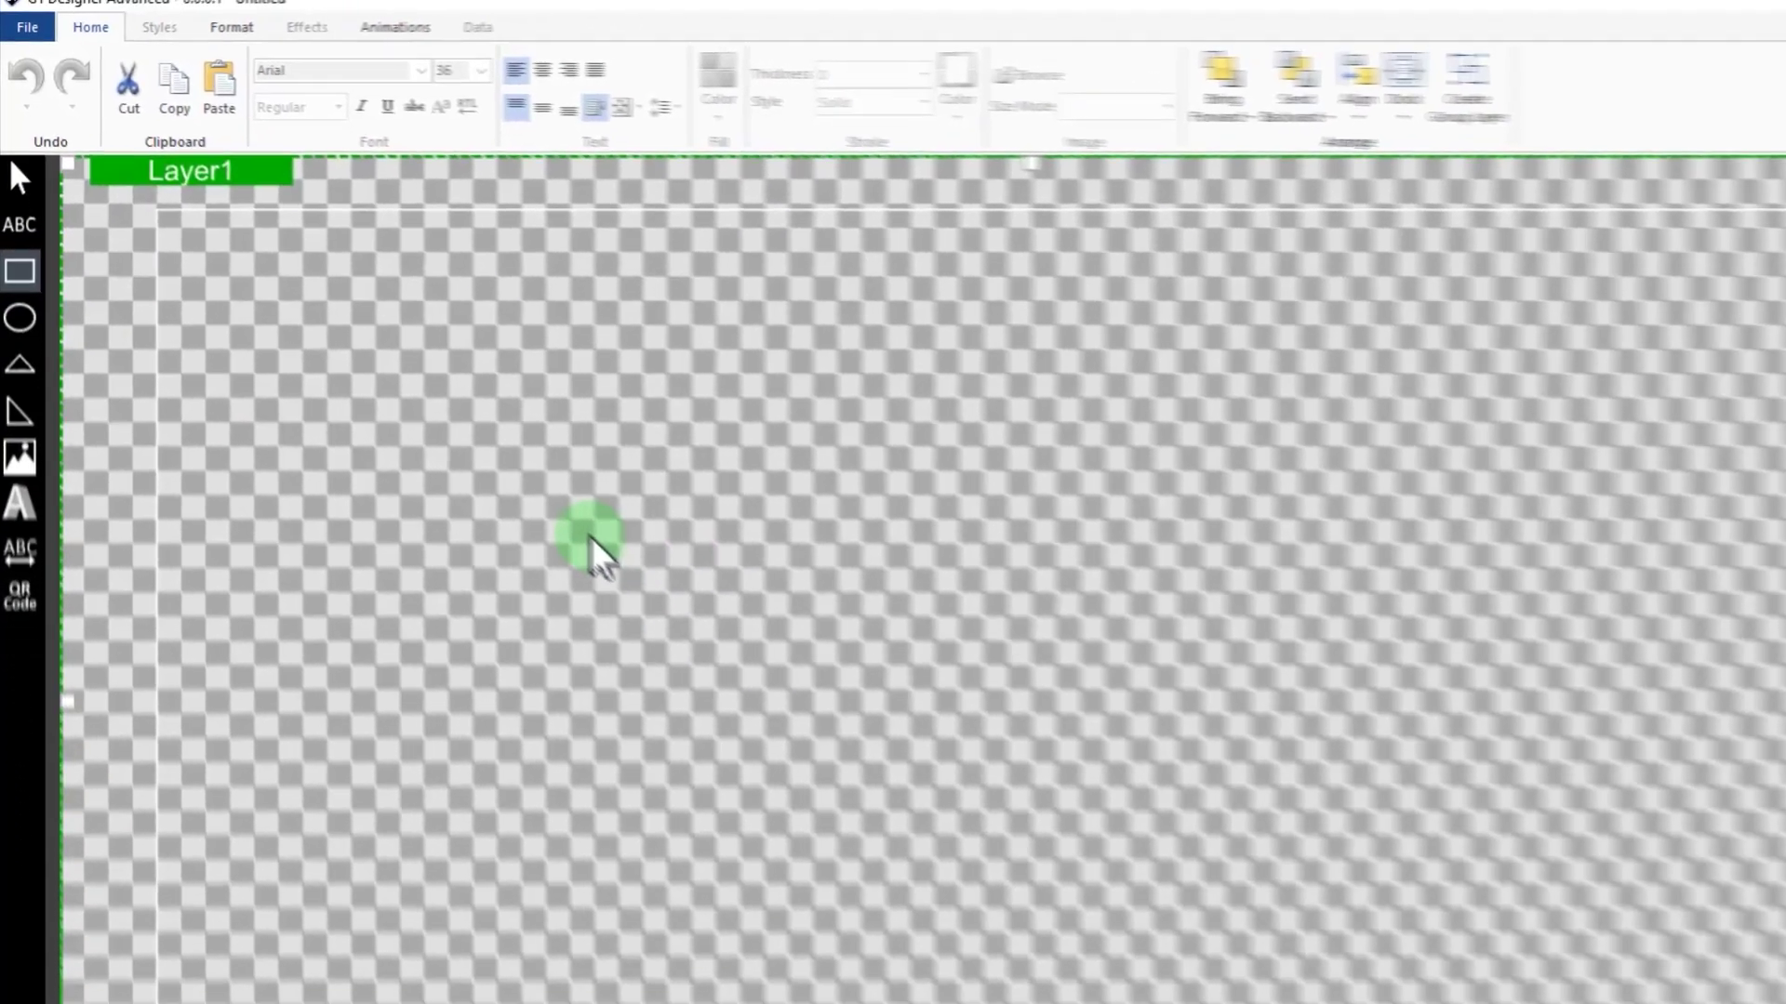
Step: Draw a wide red rectangle and a wide text block just above it
{"action": "left_click_drag", "start_coordinate": [831, 755], "coordinate": [1785, 1003]}
{"action": "left_click_drag", "start_coordinate": [1324, 616], "coordinate": [1298, 636]}
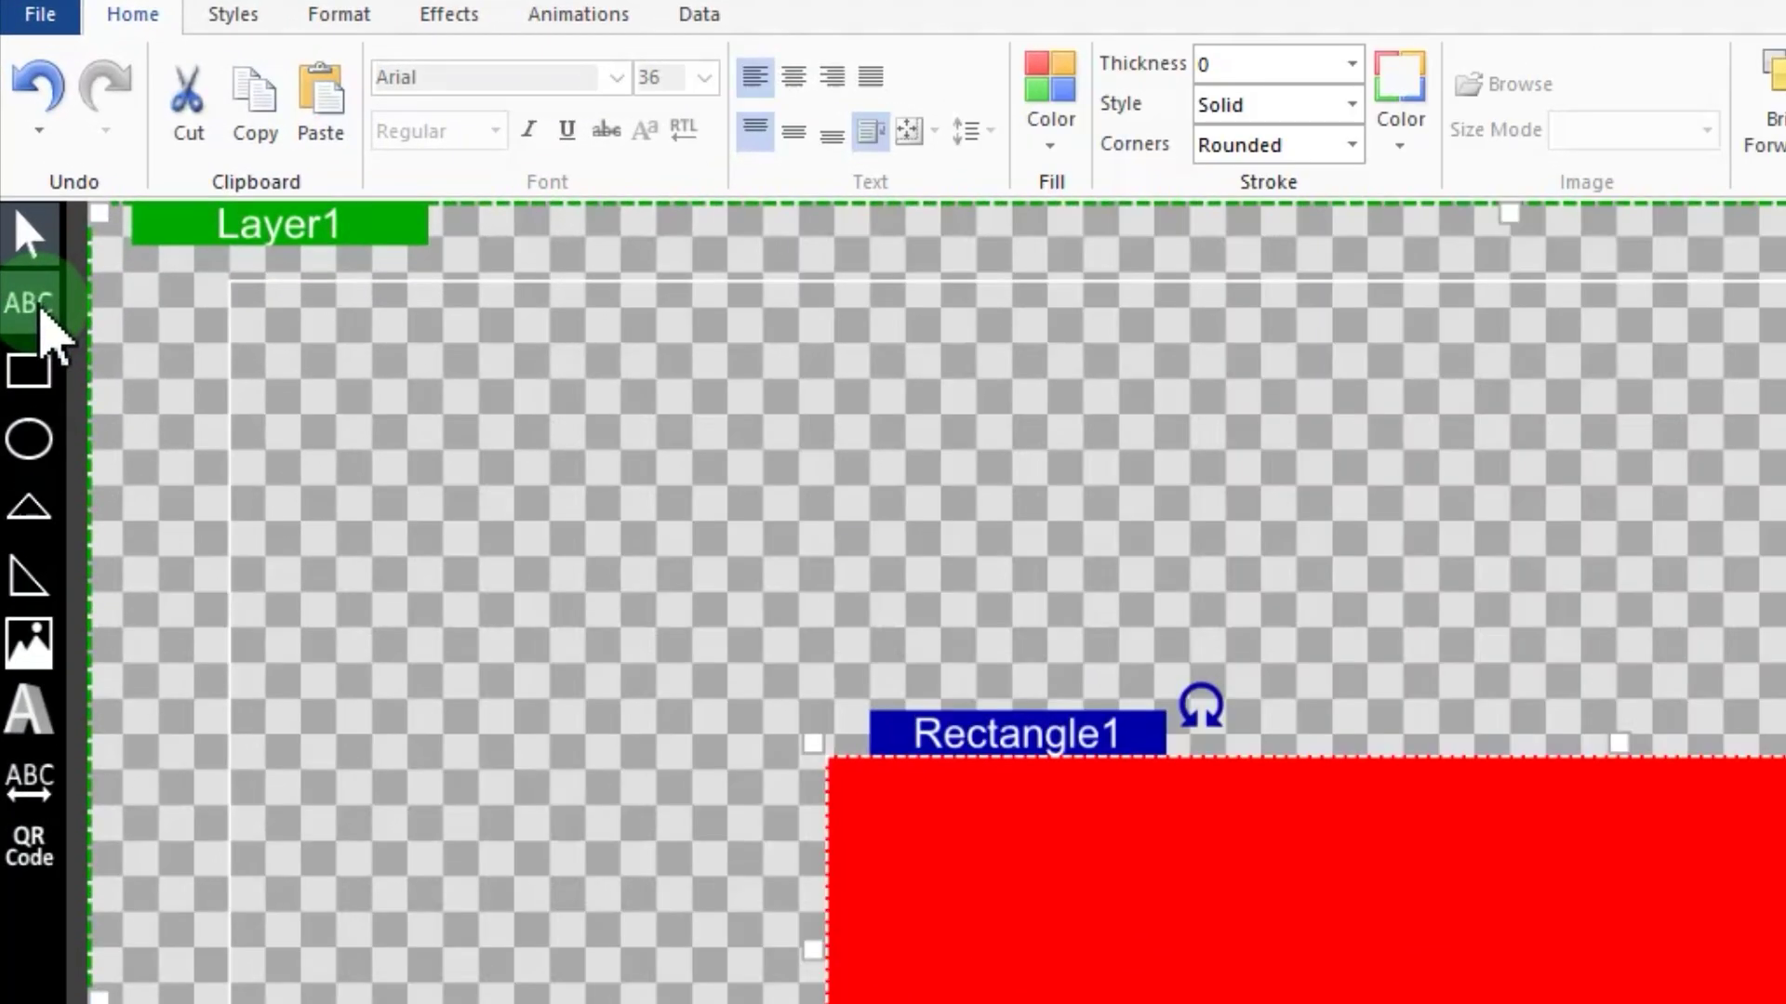
{"action": "left_click", "coordinate": [16, 189]}
{"action": "left_click_drag", "start_coordinate": [792, 445], "coordinate": [1785, 703]}
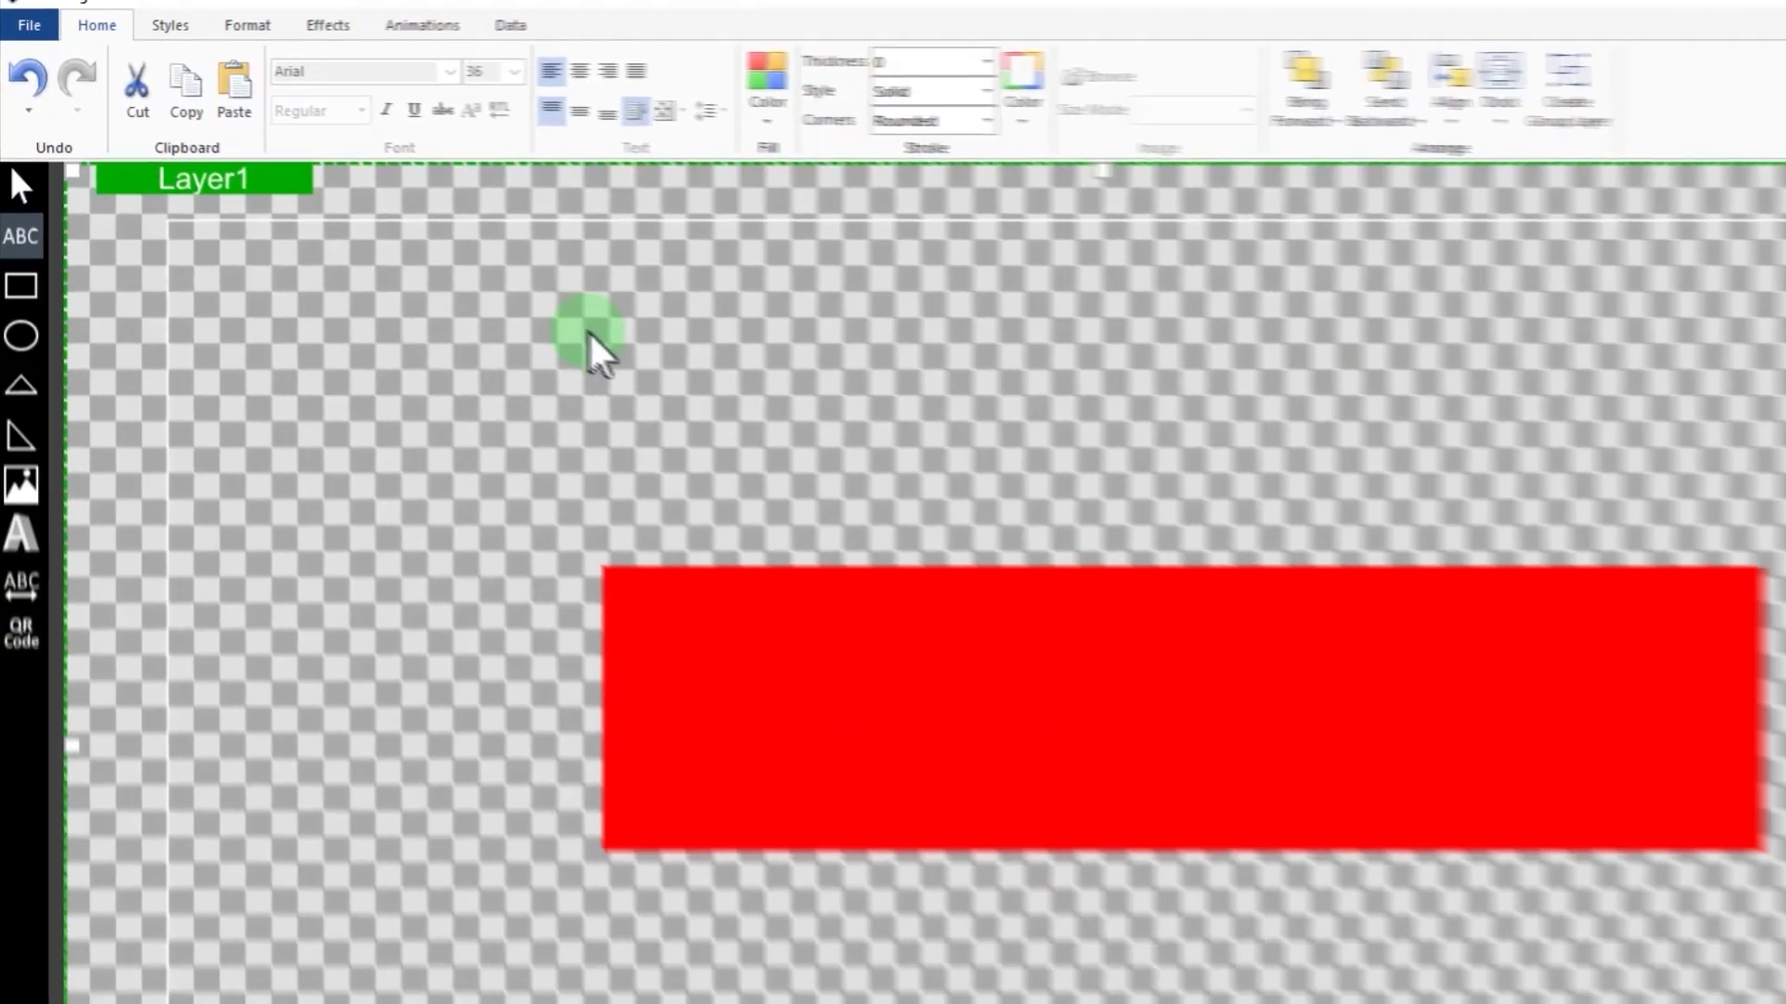
{"action": "left_click_drag", "start_coordinate": [1023, 409], "coordinate": [1066, 404]}
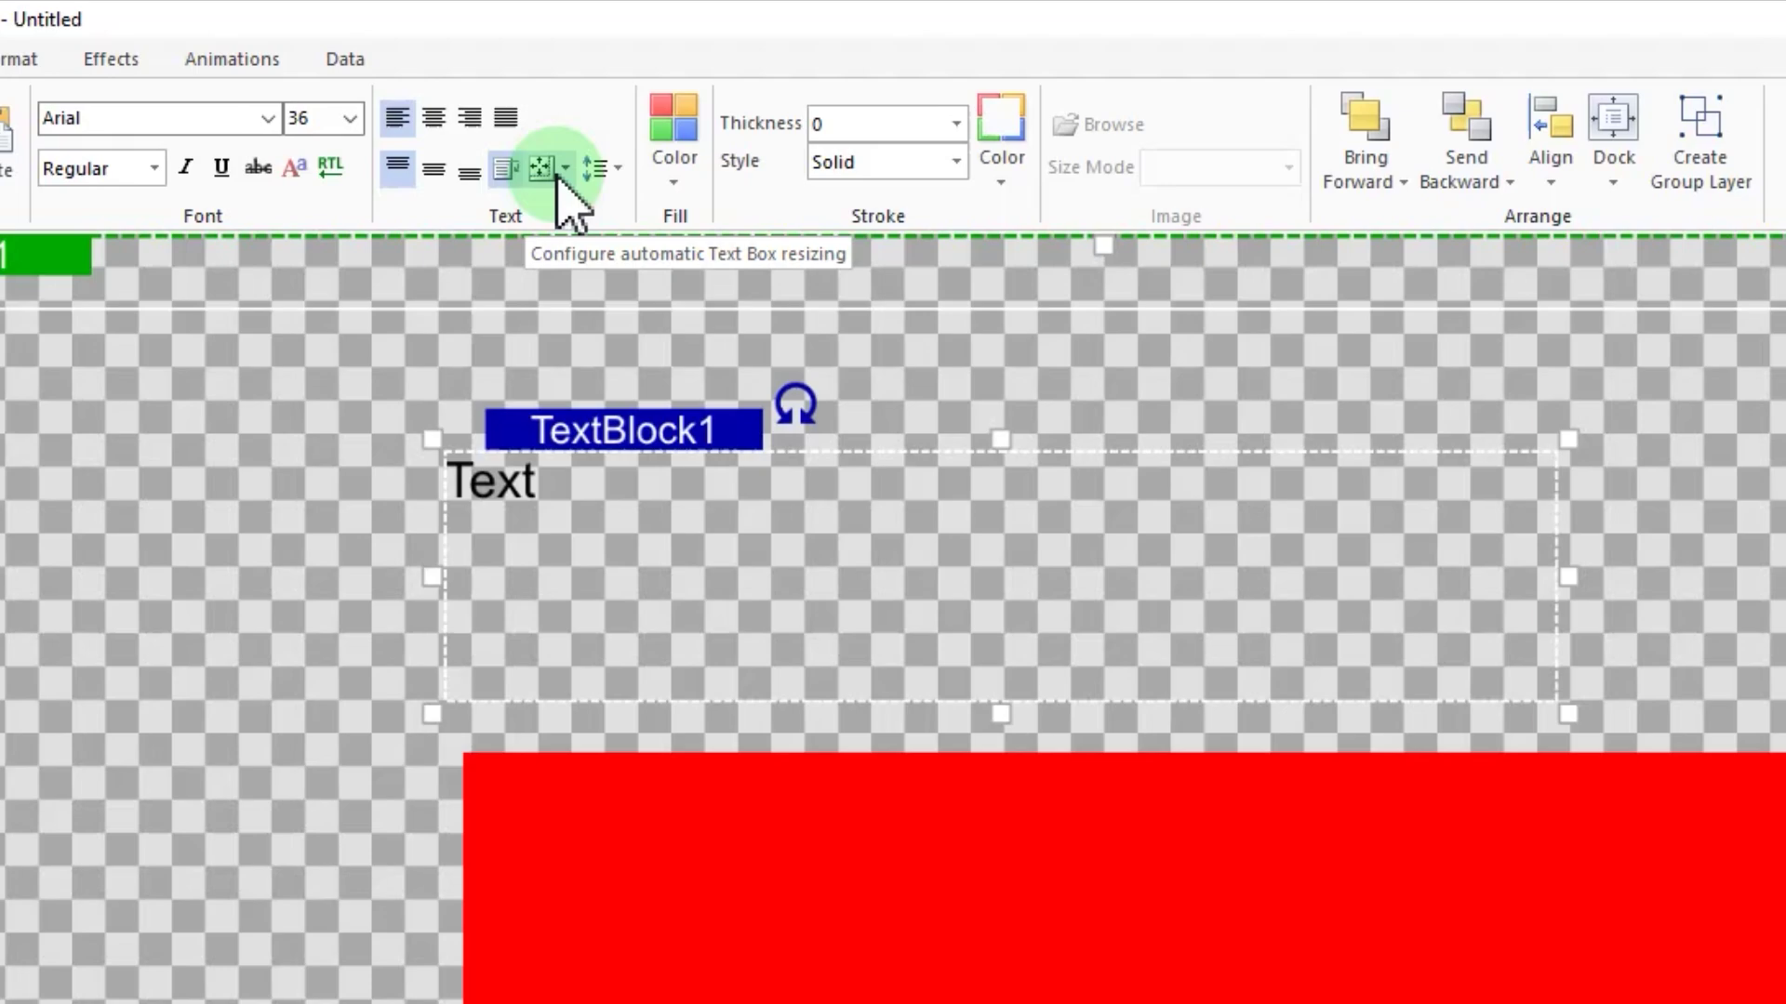
Step: Set the text box auto-resize to WidthAndHeight and the font to Big John PRO DemiBold
{"action": "left_click", "coordinate": [563, 170]}
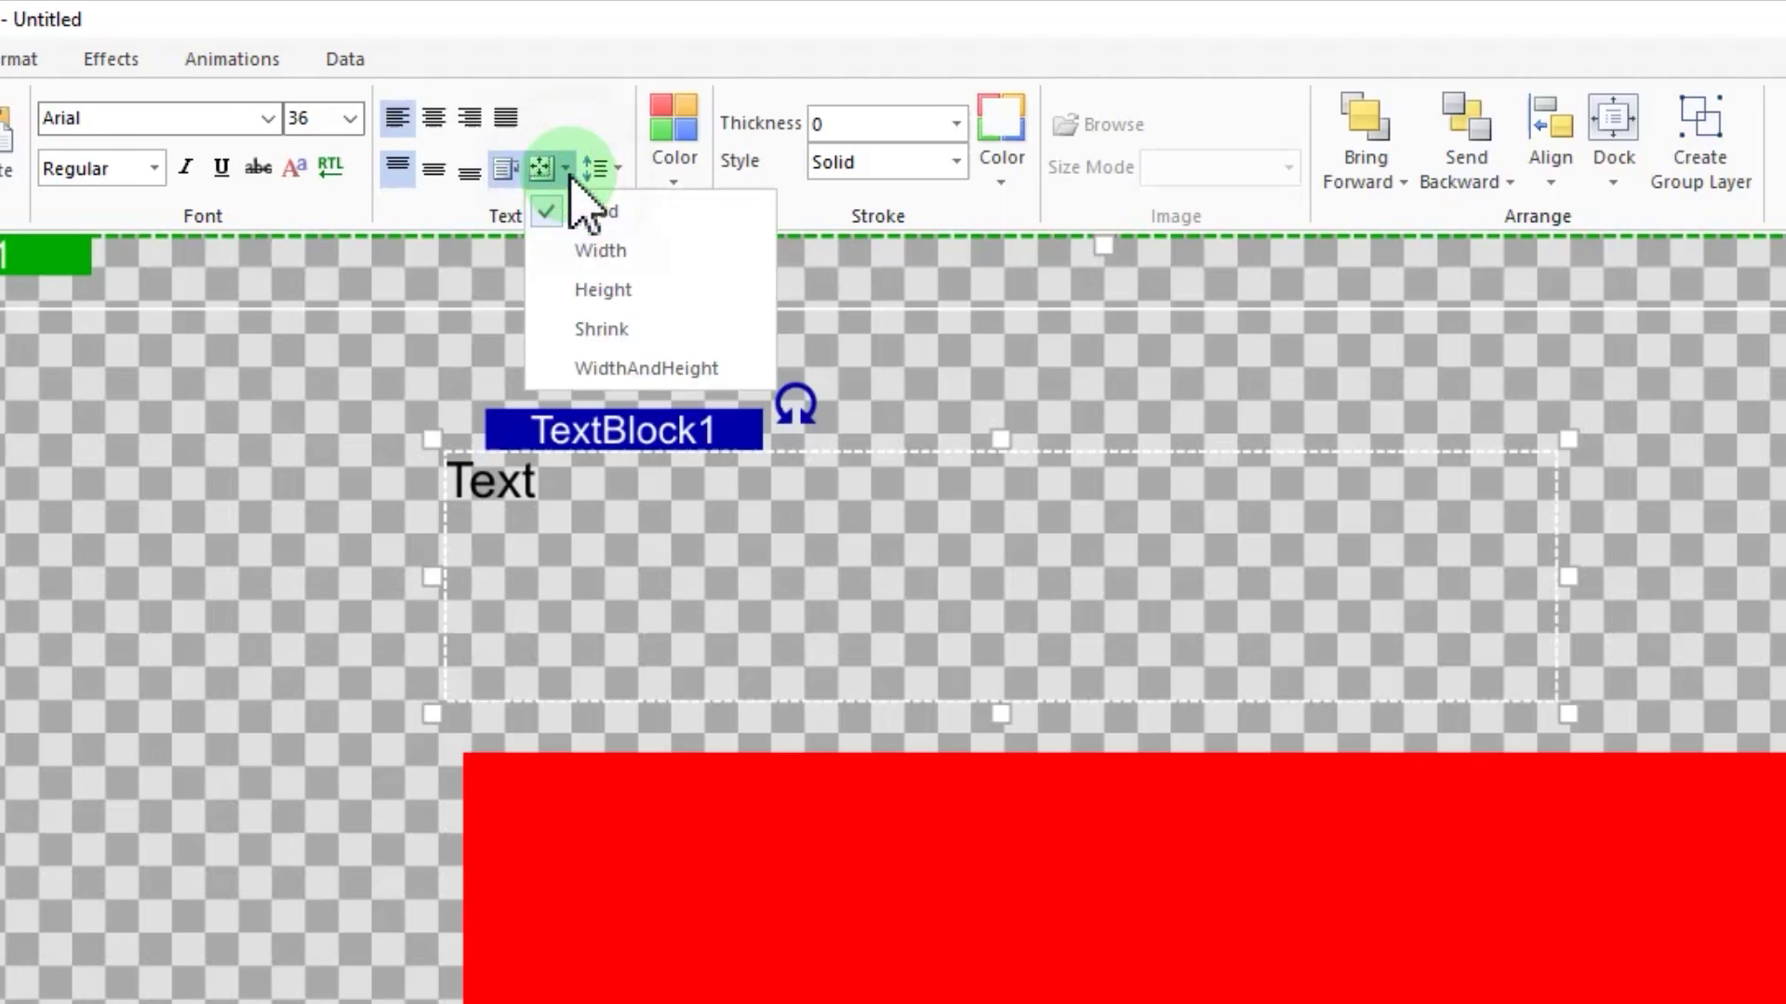
{"action": "left_click", "coordinate": [644, 370]}
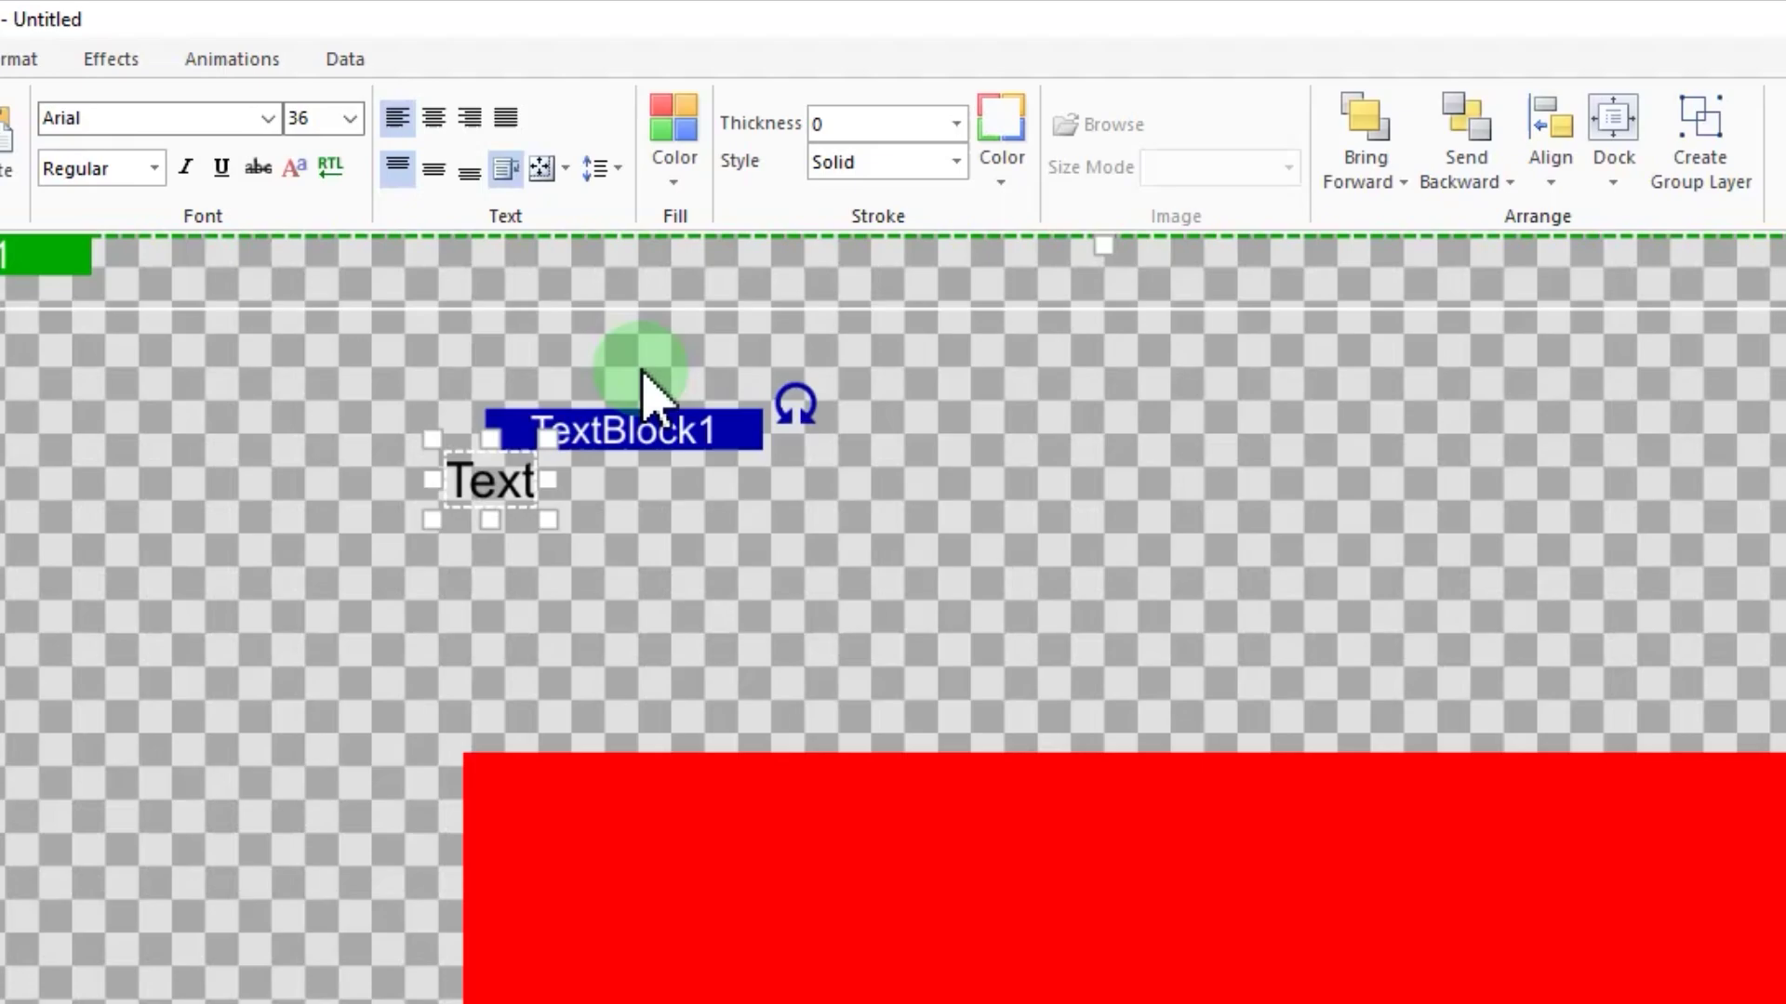
{"action": "left_click", "coordinate": [267, 118]}
{"action": "scroll", "coordinate": [139, 698], "scroll_direction": "down", "scroll_amount": 1}
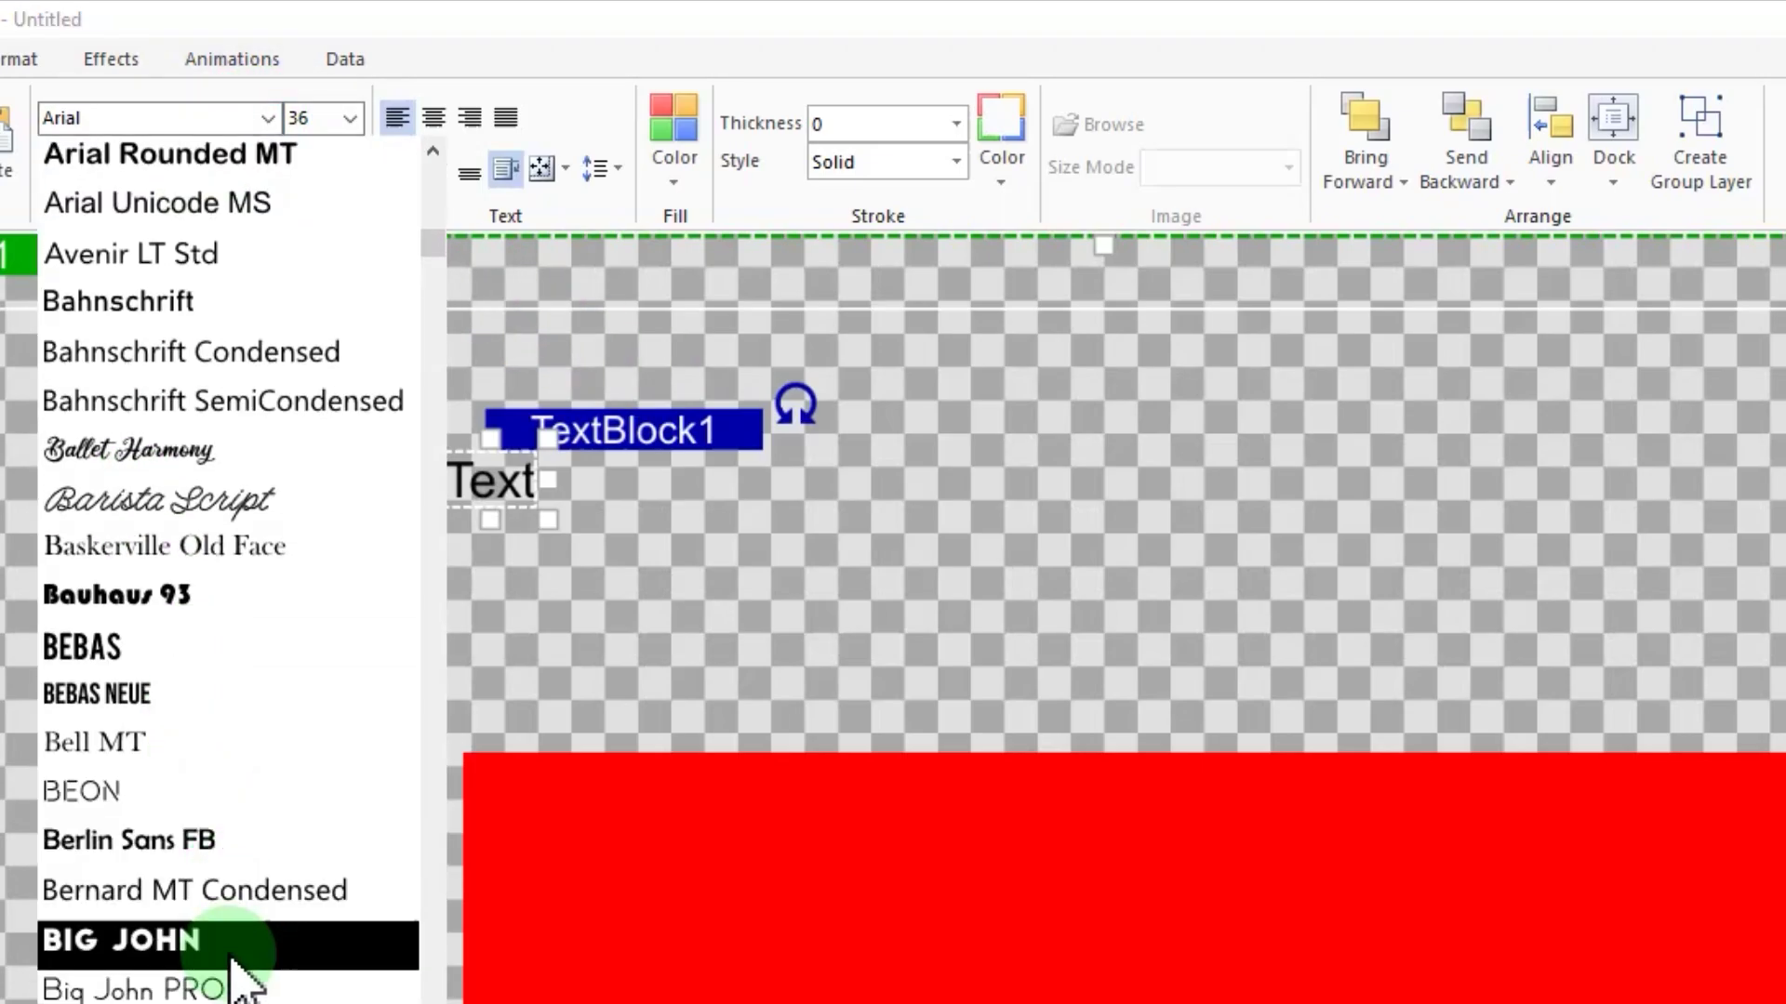
{"action": "left_click", "coordinate": [214, 984]}
{"action": "left_click", "coordinate": [154, 170]}
{"action": "scroll", "coordinate": [123, 410], "scroll_direction": "down", "scroll_amount": 1}
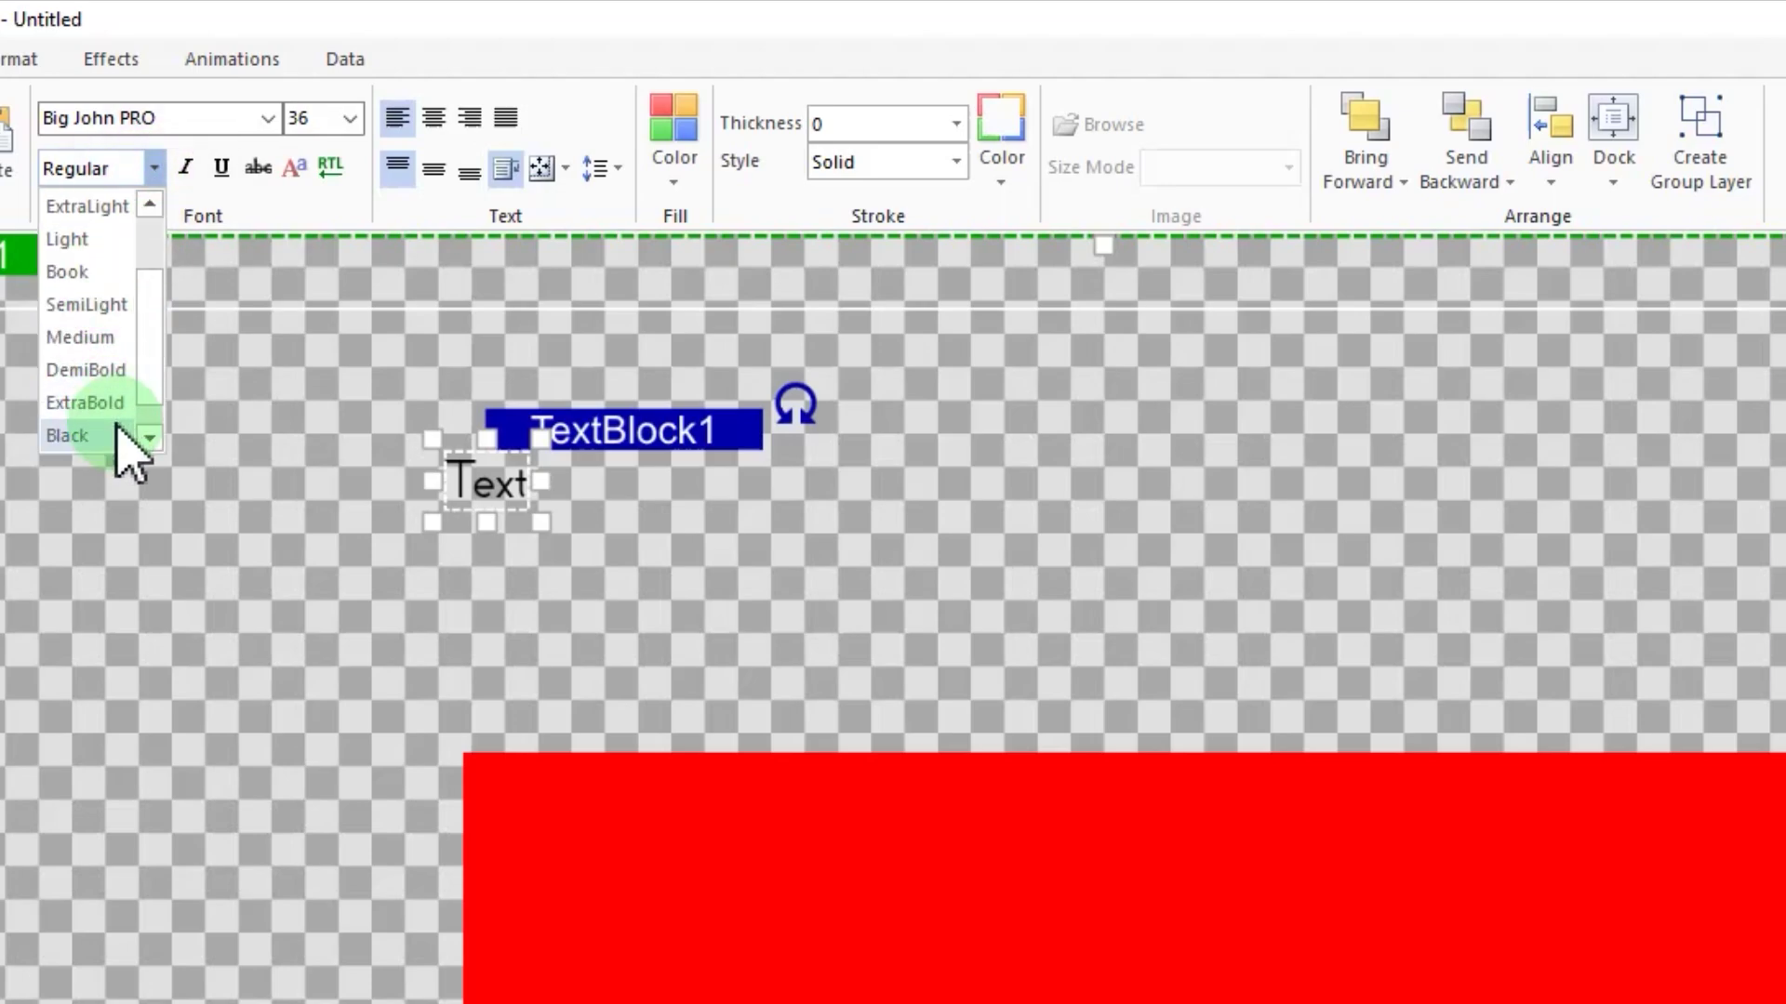
{"action": "left_click", "coordinate": [116, 376]}
Step: Set the text size to 72 and its fill colour to white
{"action": "left_click", "coordinate": [350, 118]}
{"action": "left_click", "coordinate": [319, 490]}
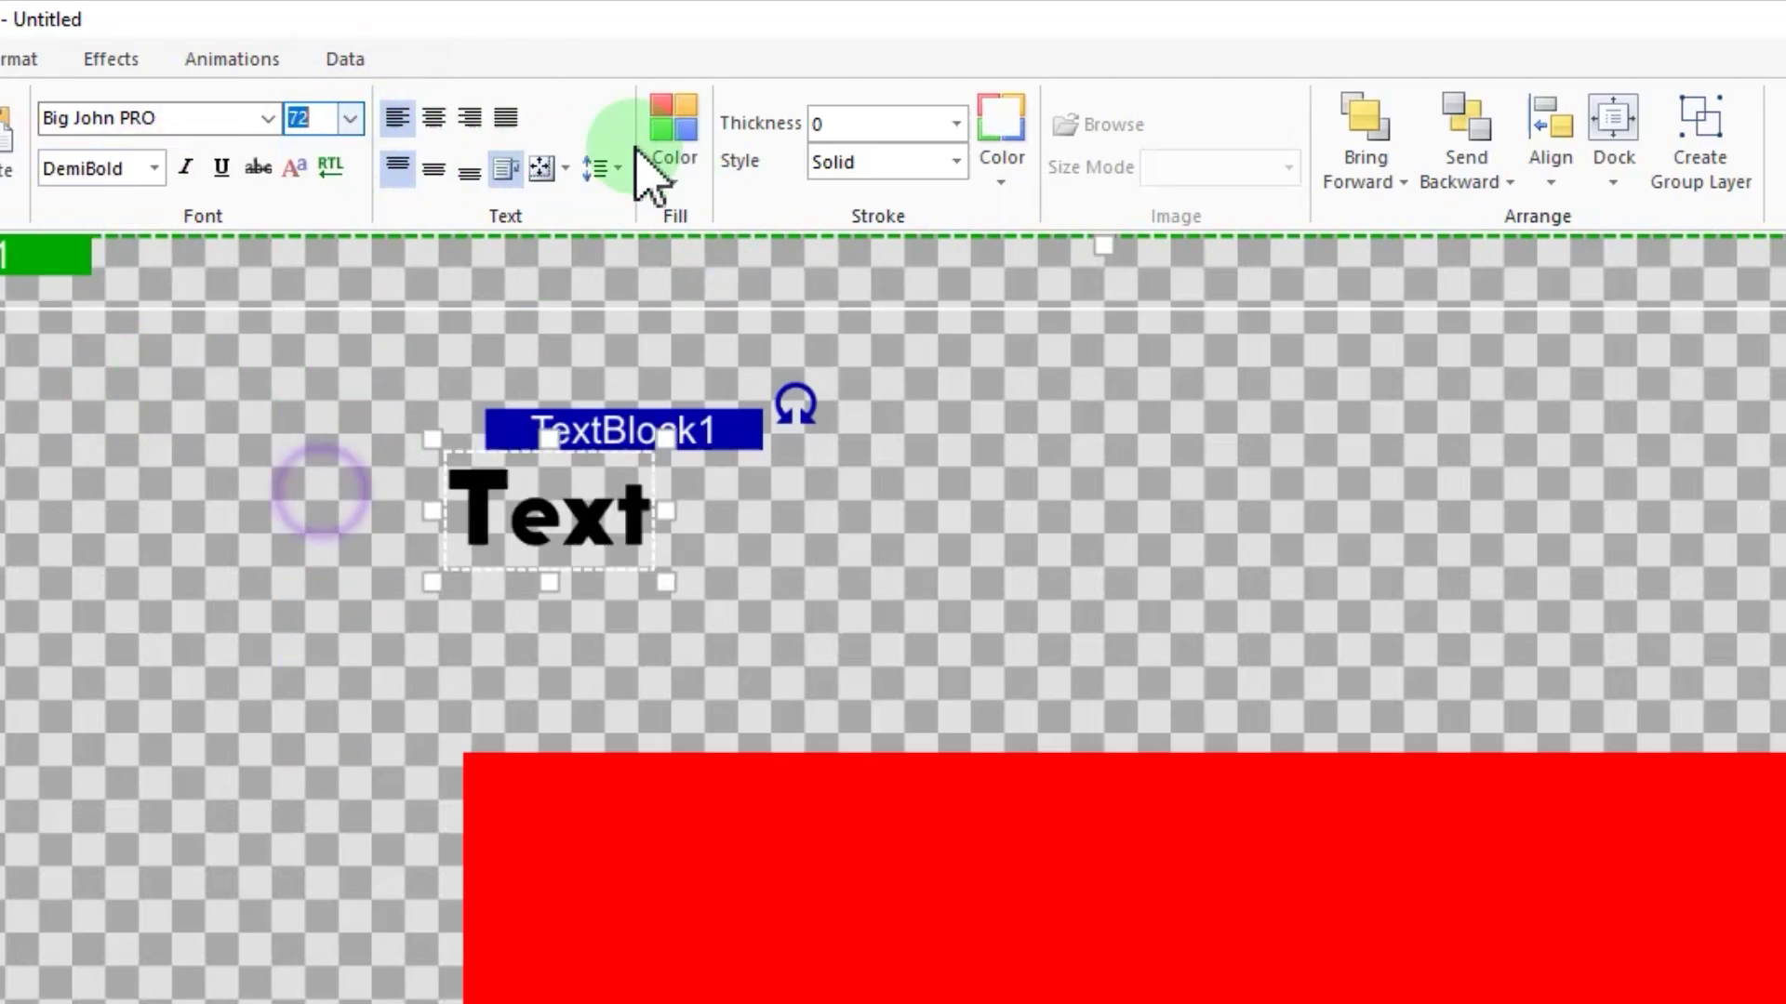
{"action": "left_click", "coordinate": [662, 139]}
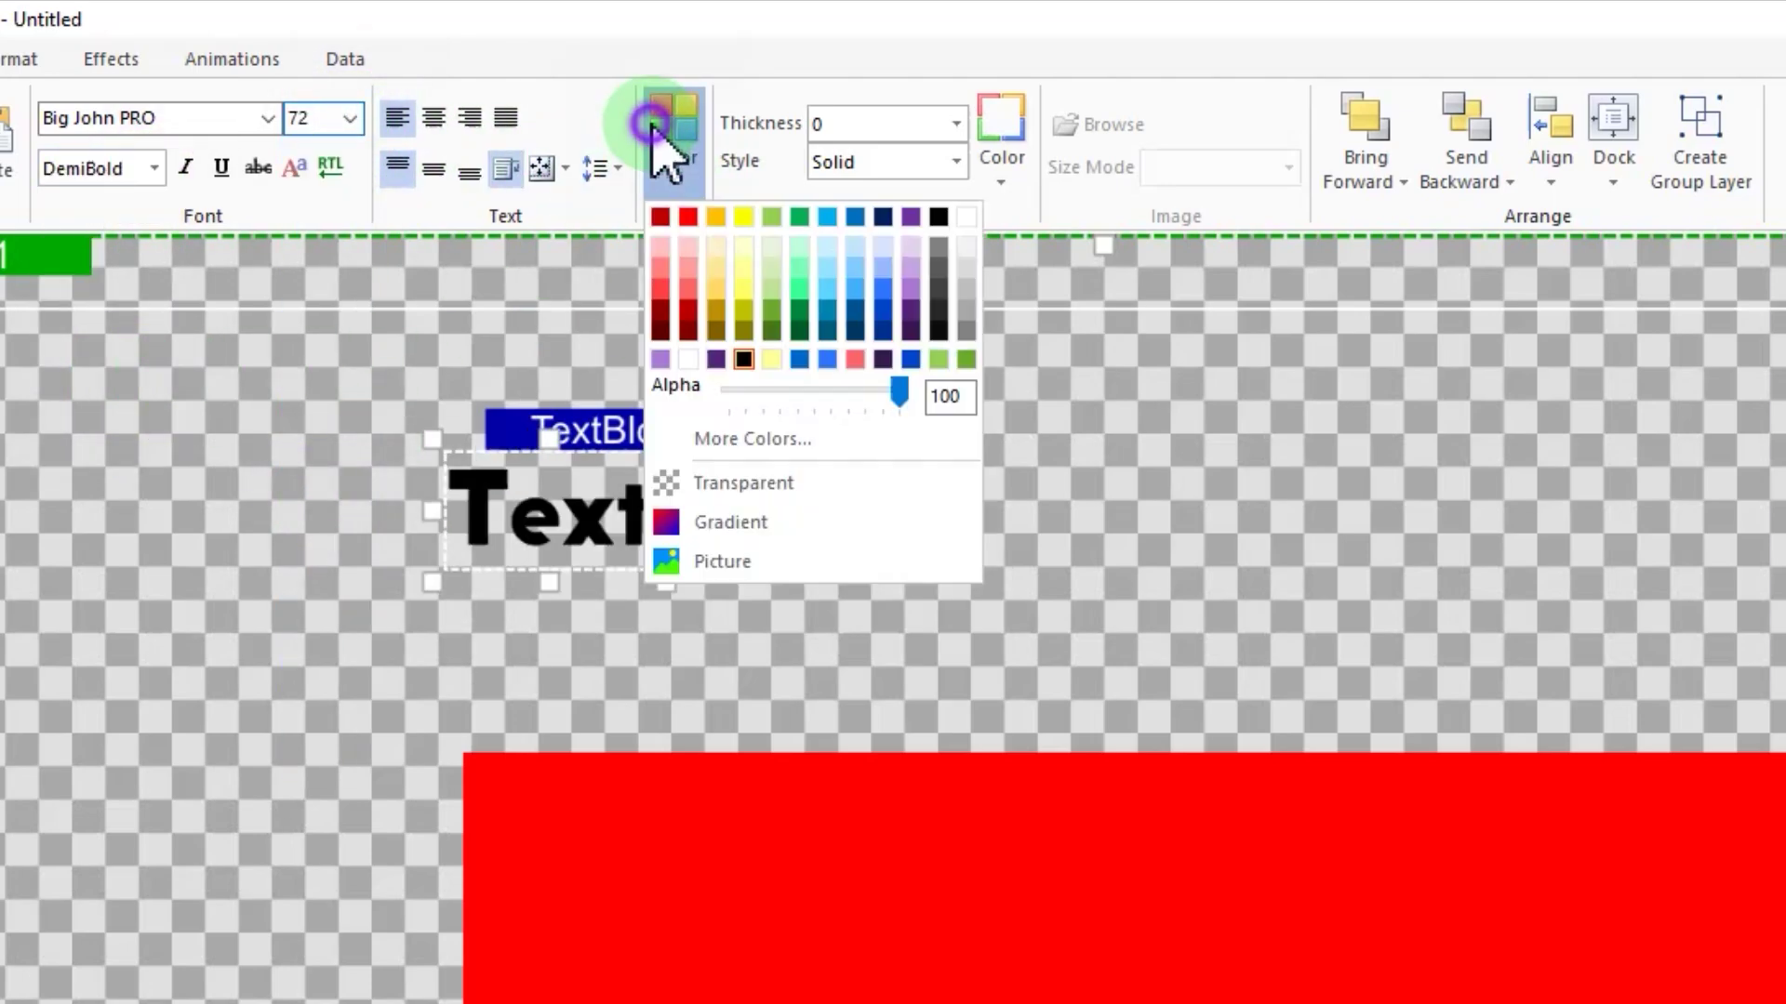
{"action": "left_click", "coordinate": [967, 219]}
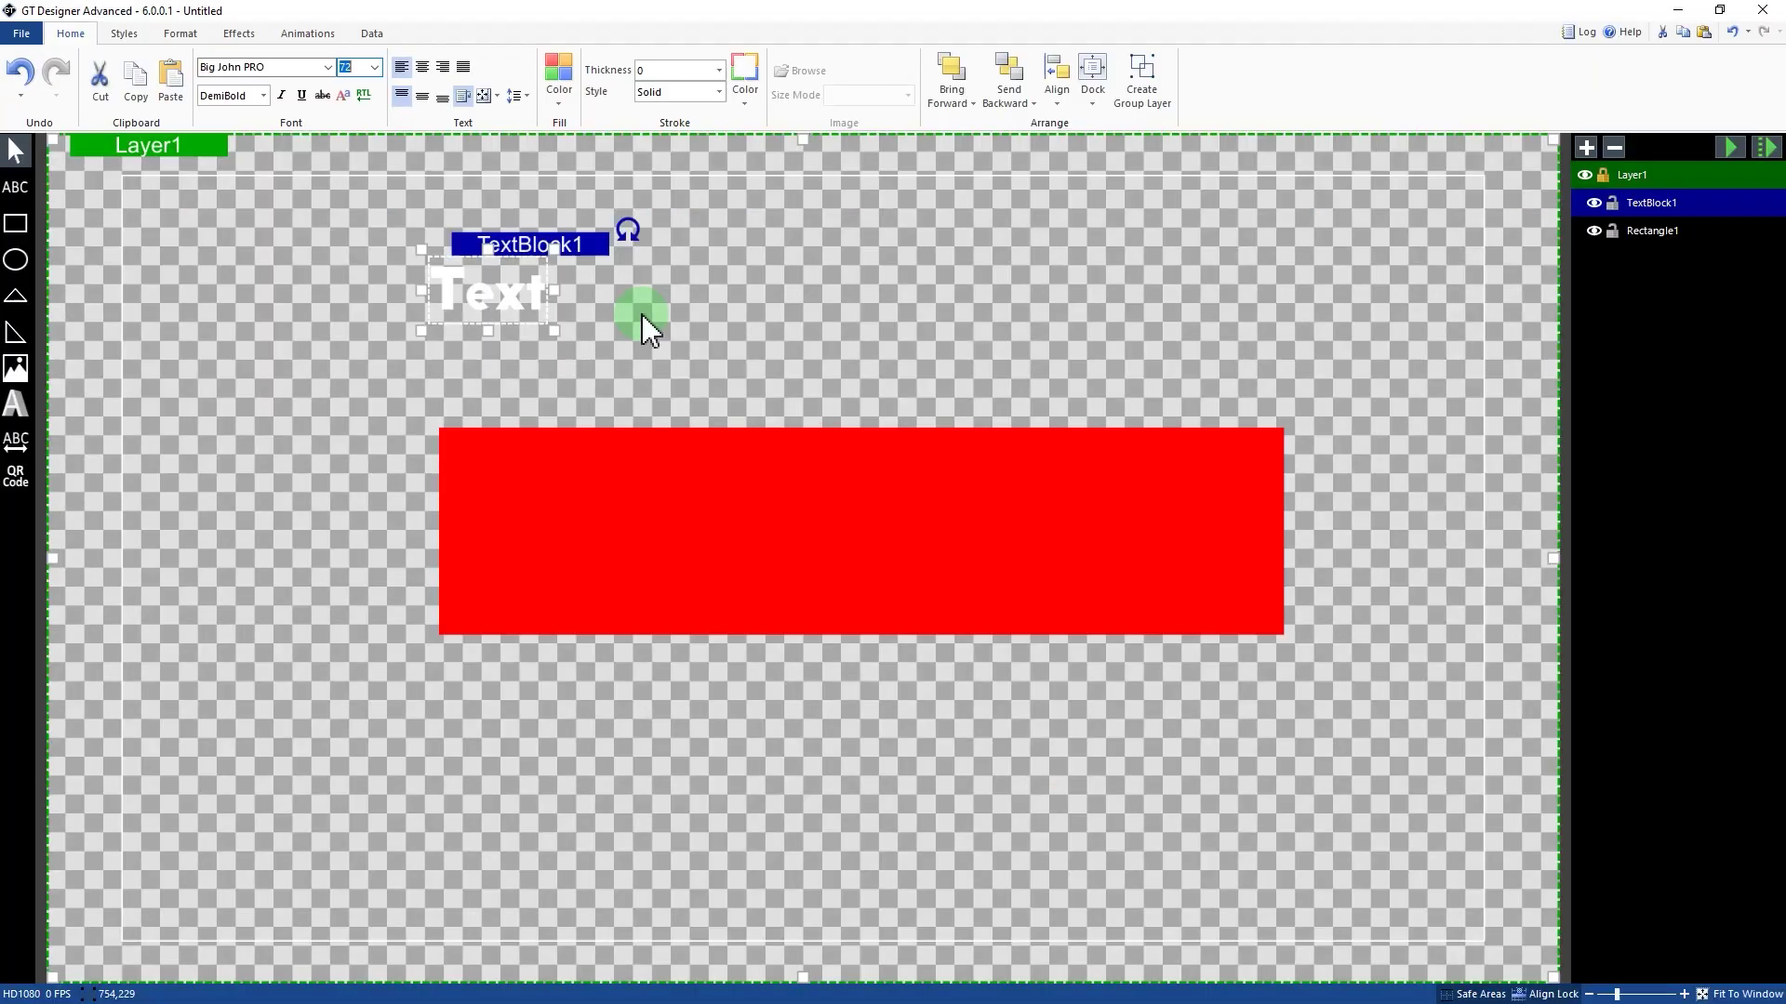
Step: Set the red rectangle's bounding mask to TextBlock1
{"action": "left_click", "coordinate": [817, 544]}
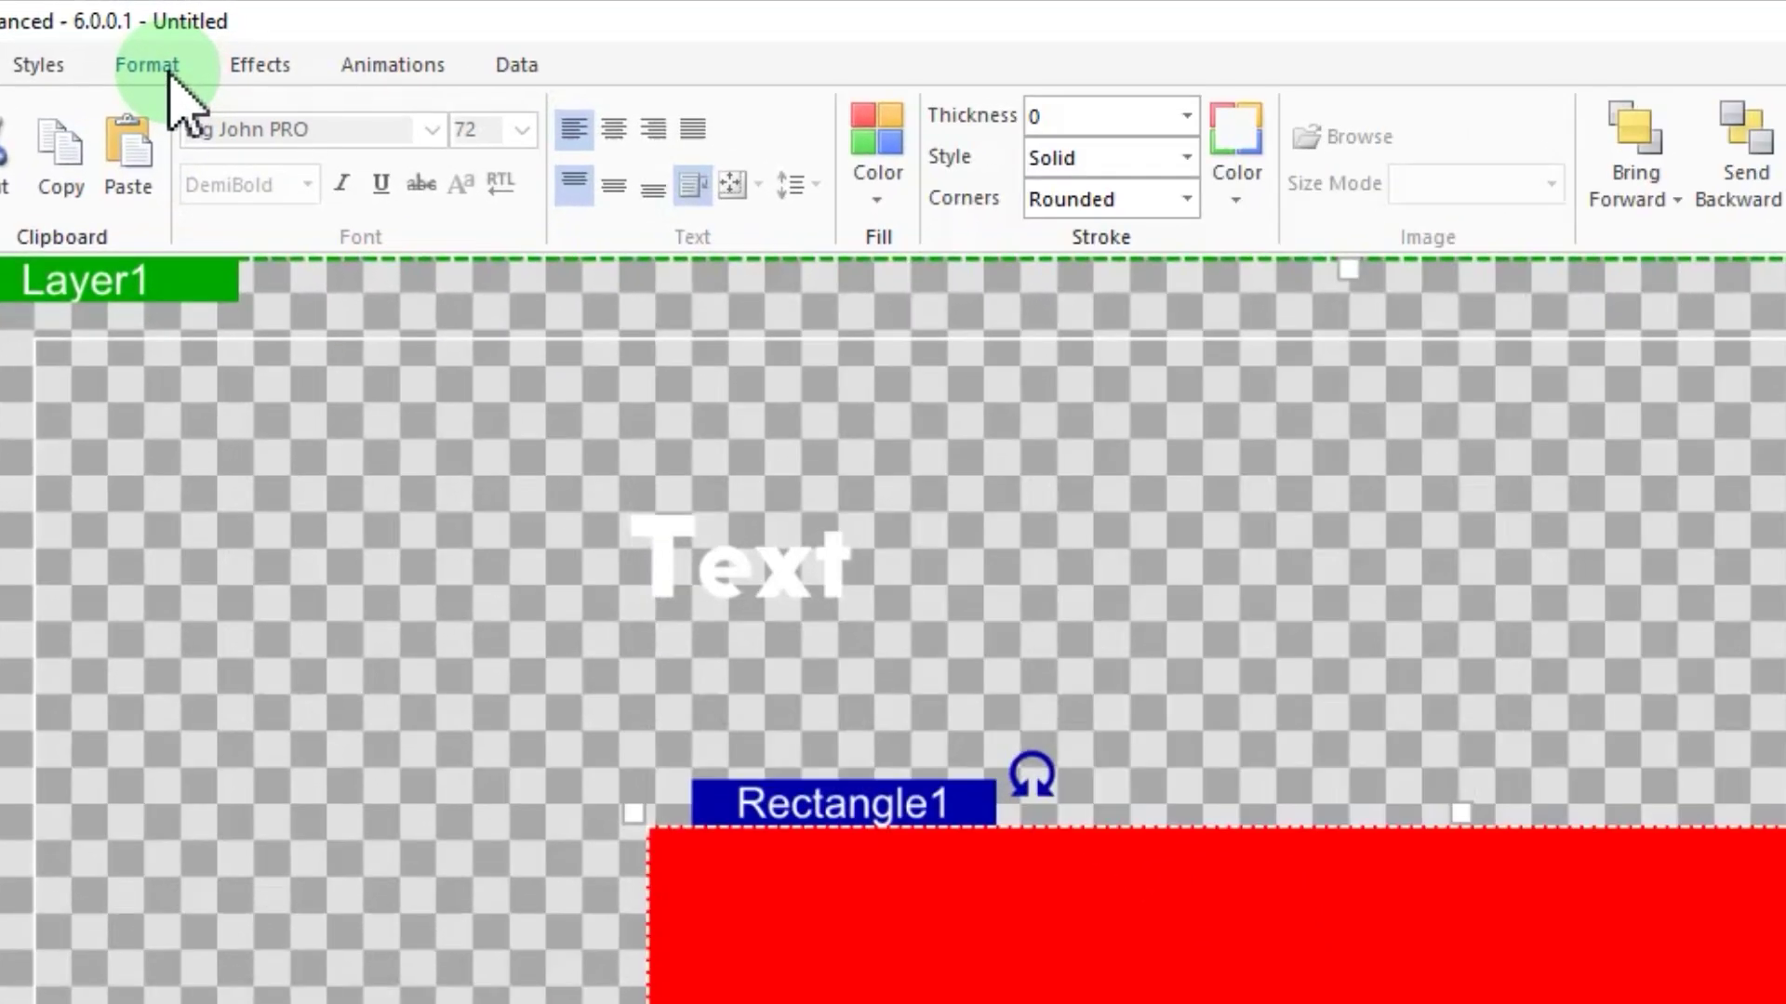
{"action": "left_click", "coordinate": [170, 75]}
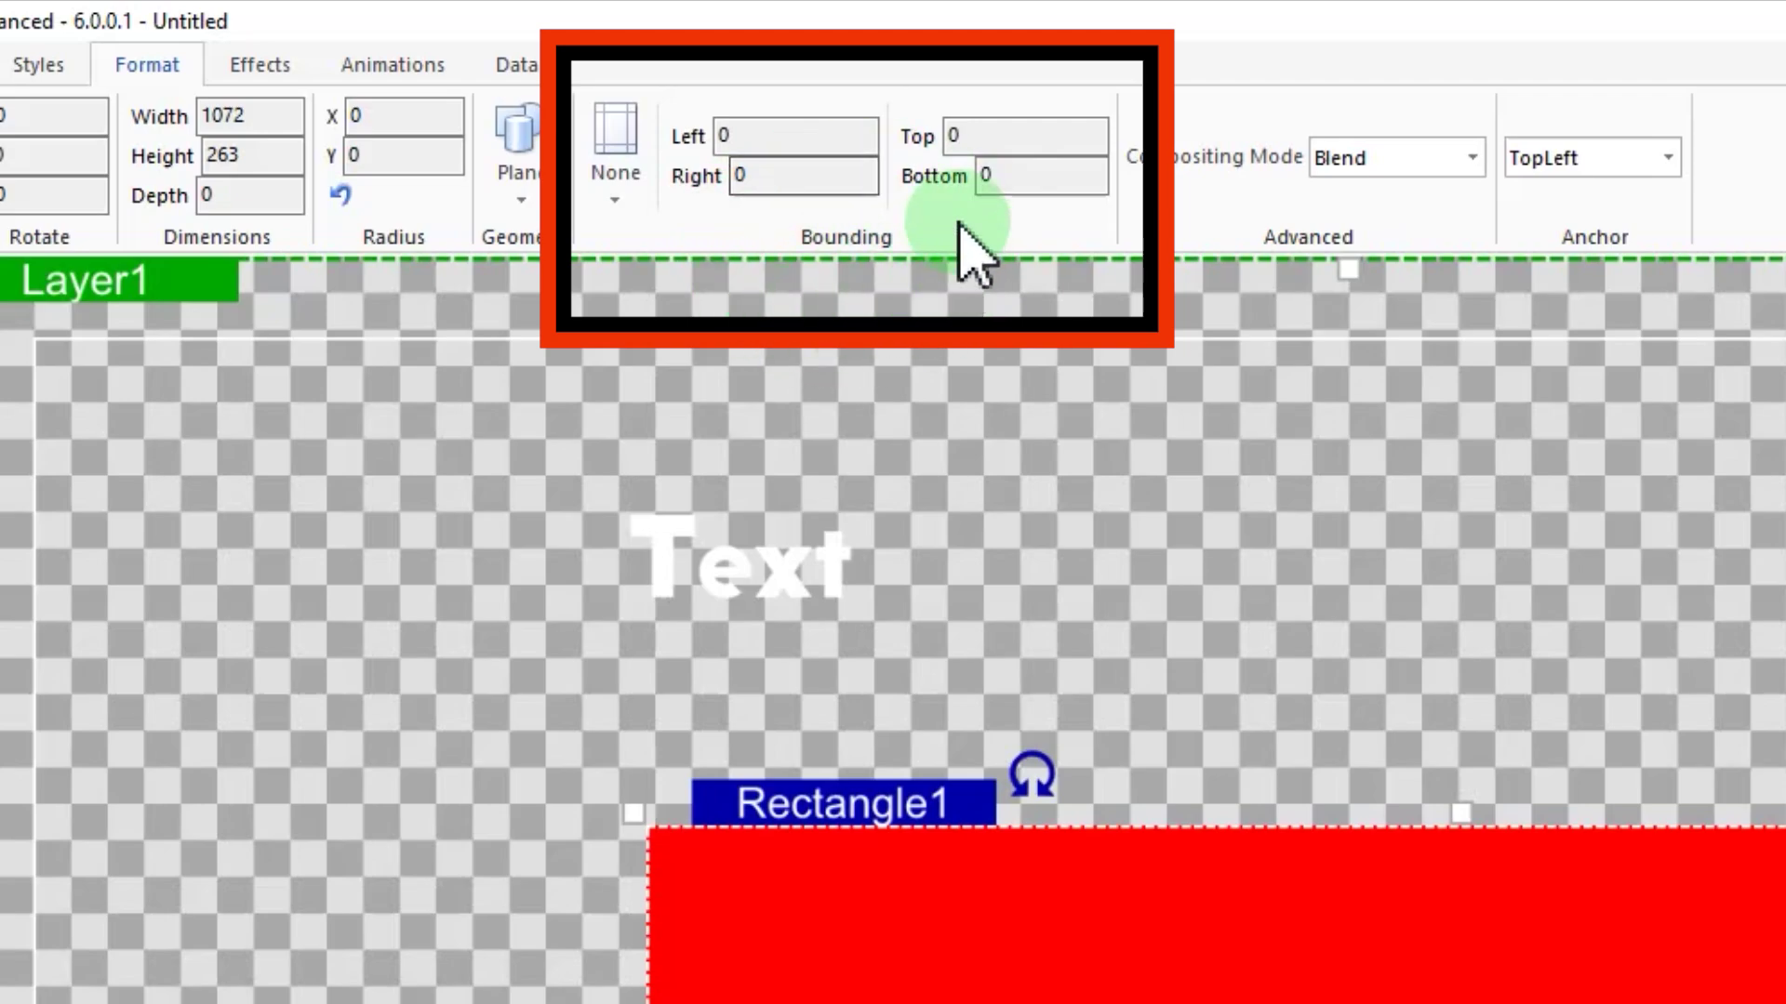
{"action": "left_click", "coordinate": [623, 210]}
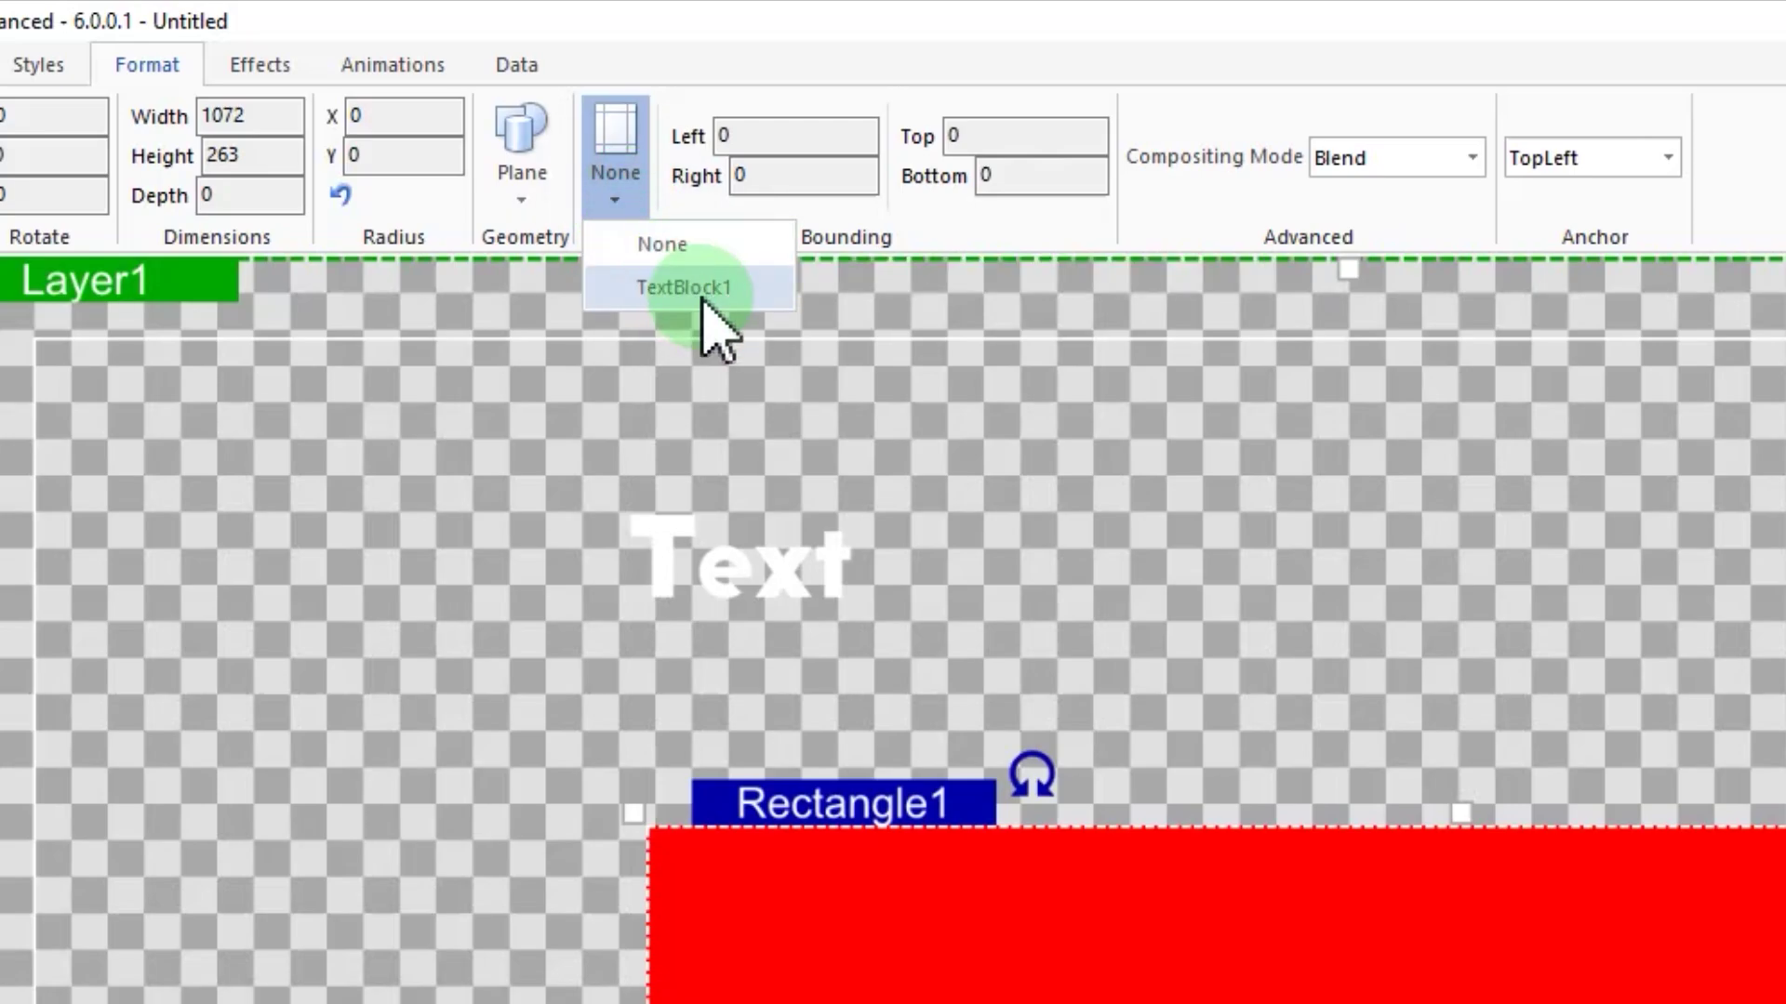
{"action": "left_click", "coordinate": [703, 290]}
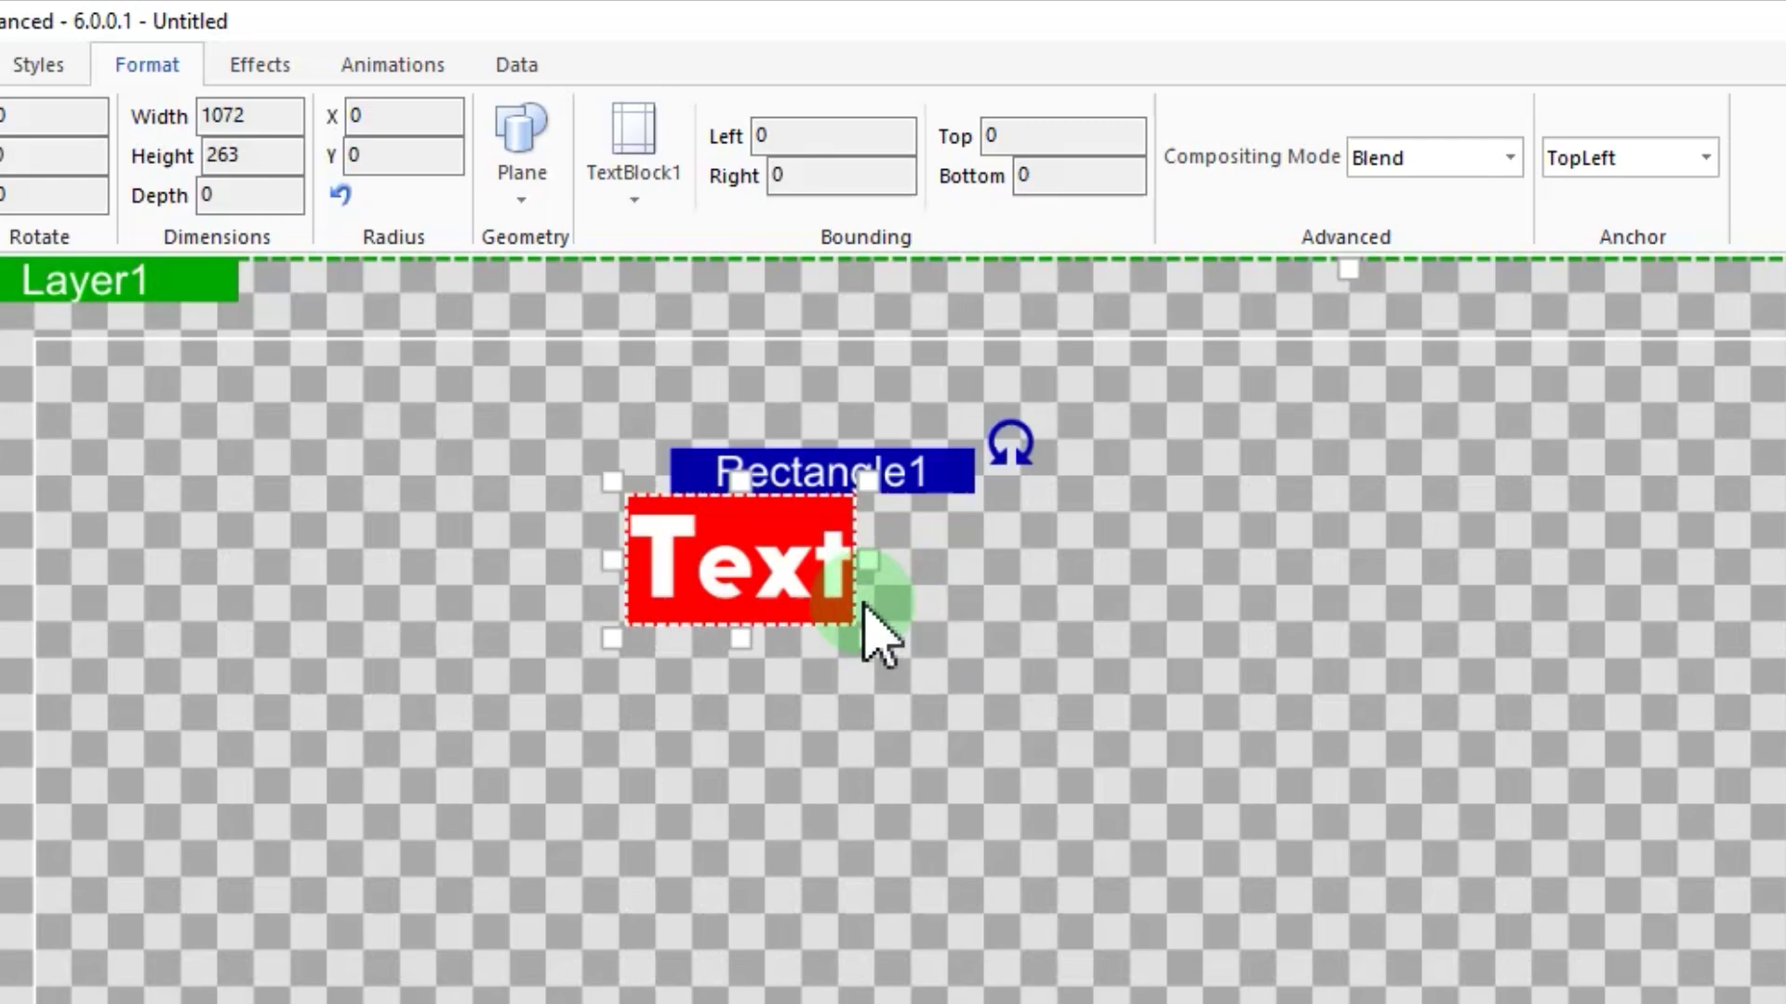
Step: Add five exclamation marks so the text reads Text!!!!!!
{"action": "left_click", "coordinate": [826, 588]}
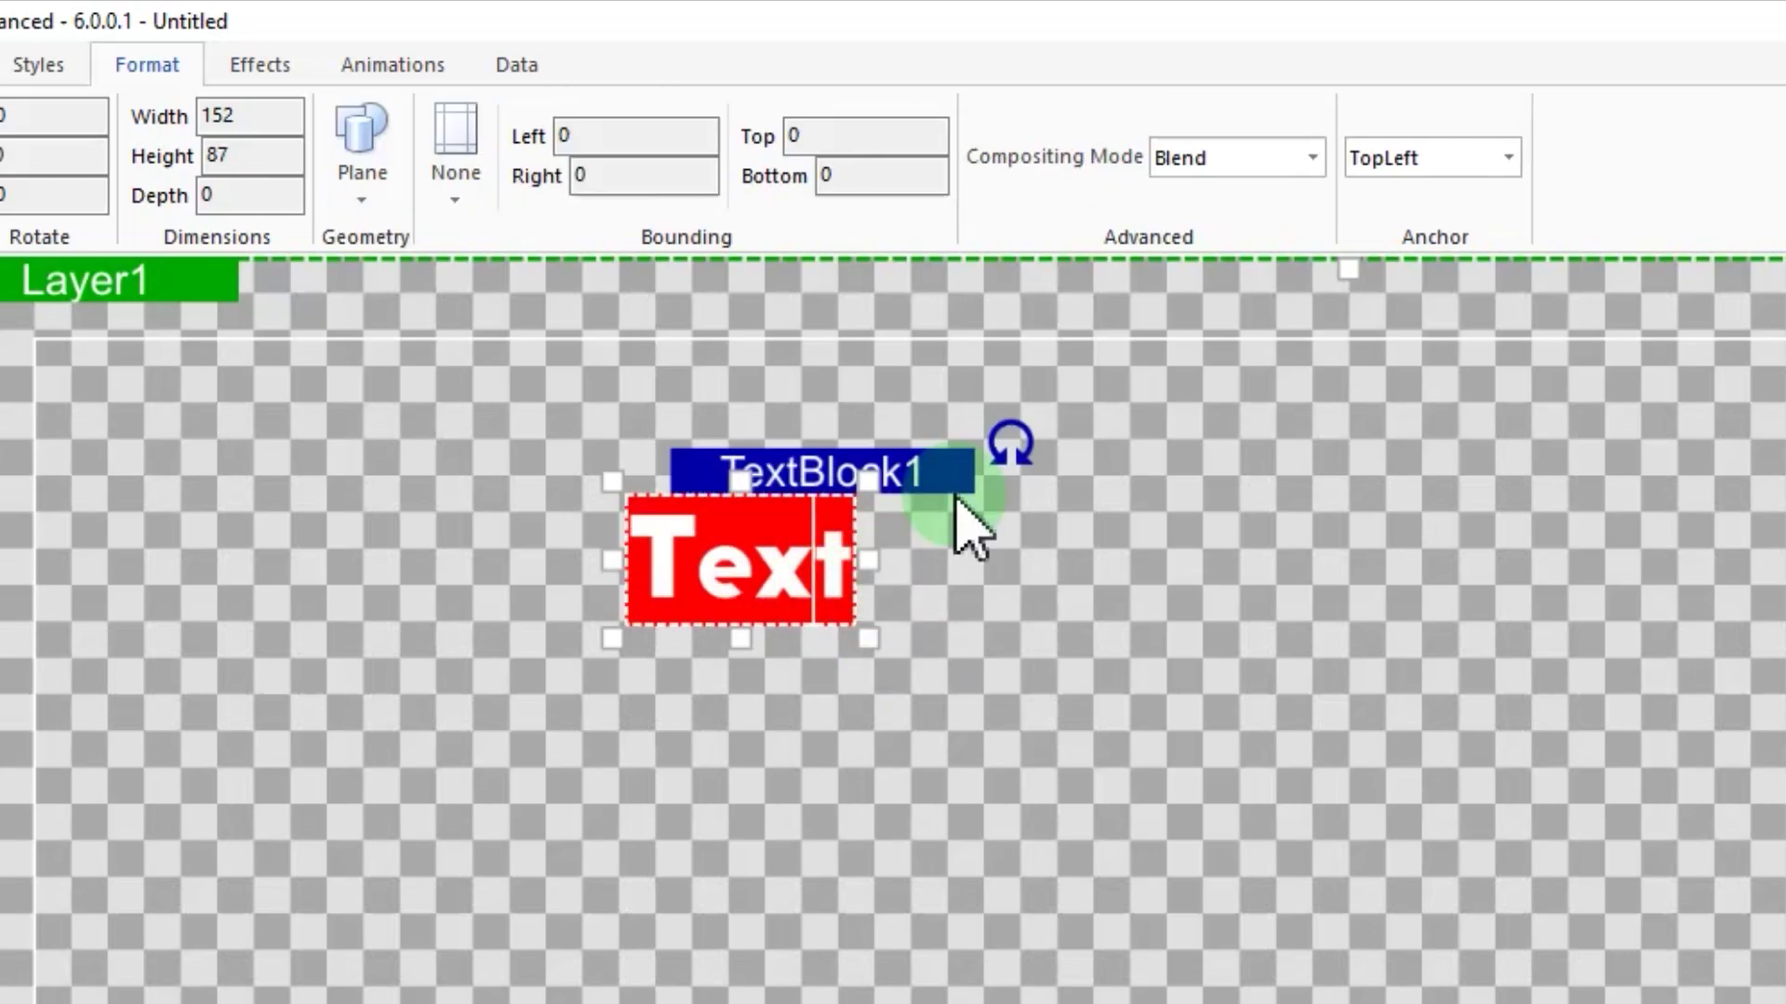
{"action": "type", "text": "!!!!!!"}
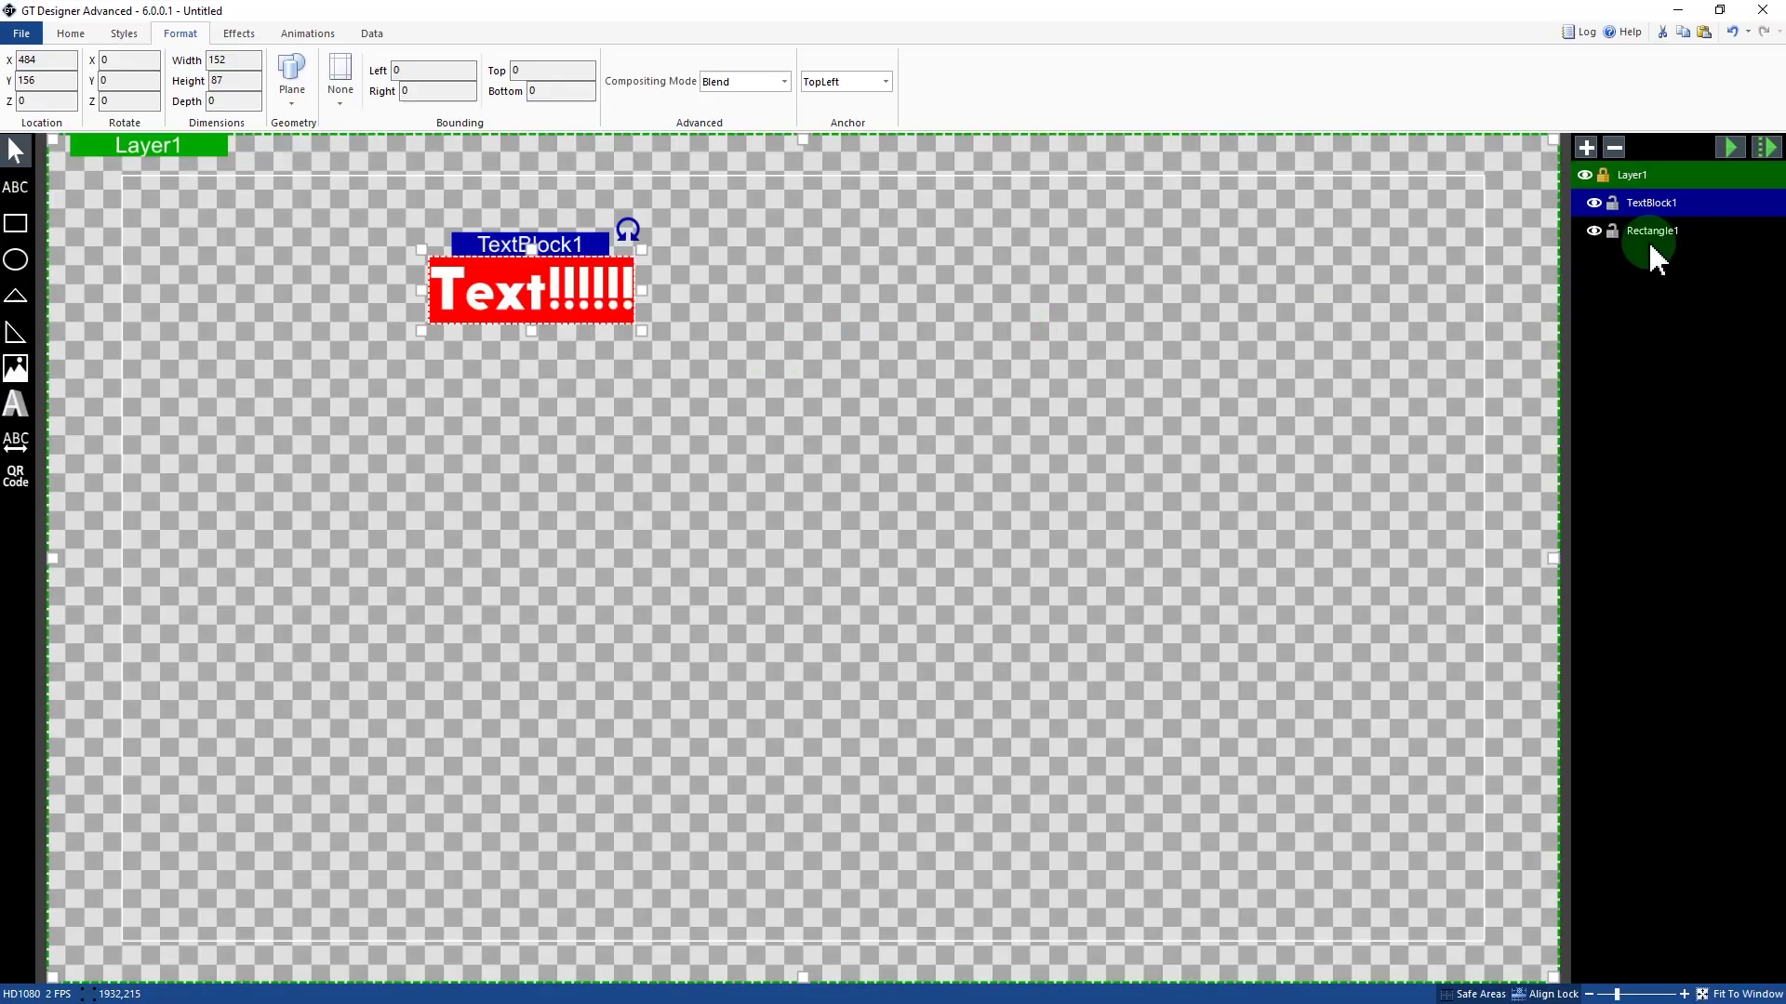
{"action": "left_click", "coordinate": [1661, 238]}
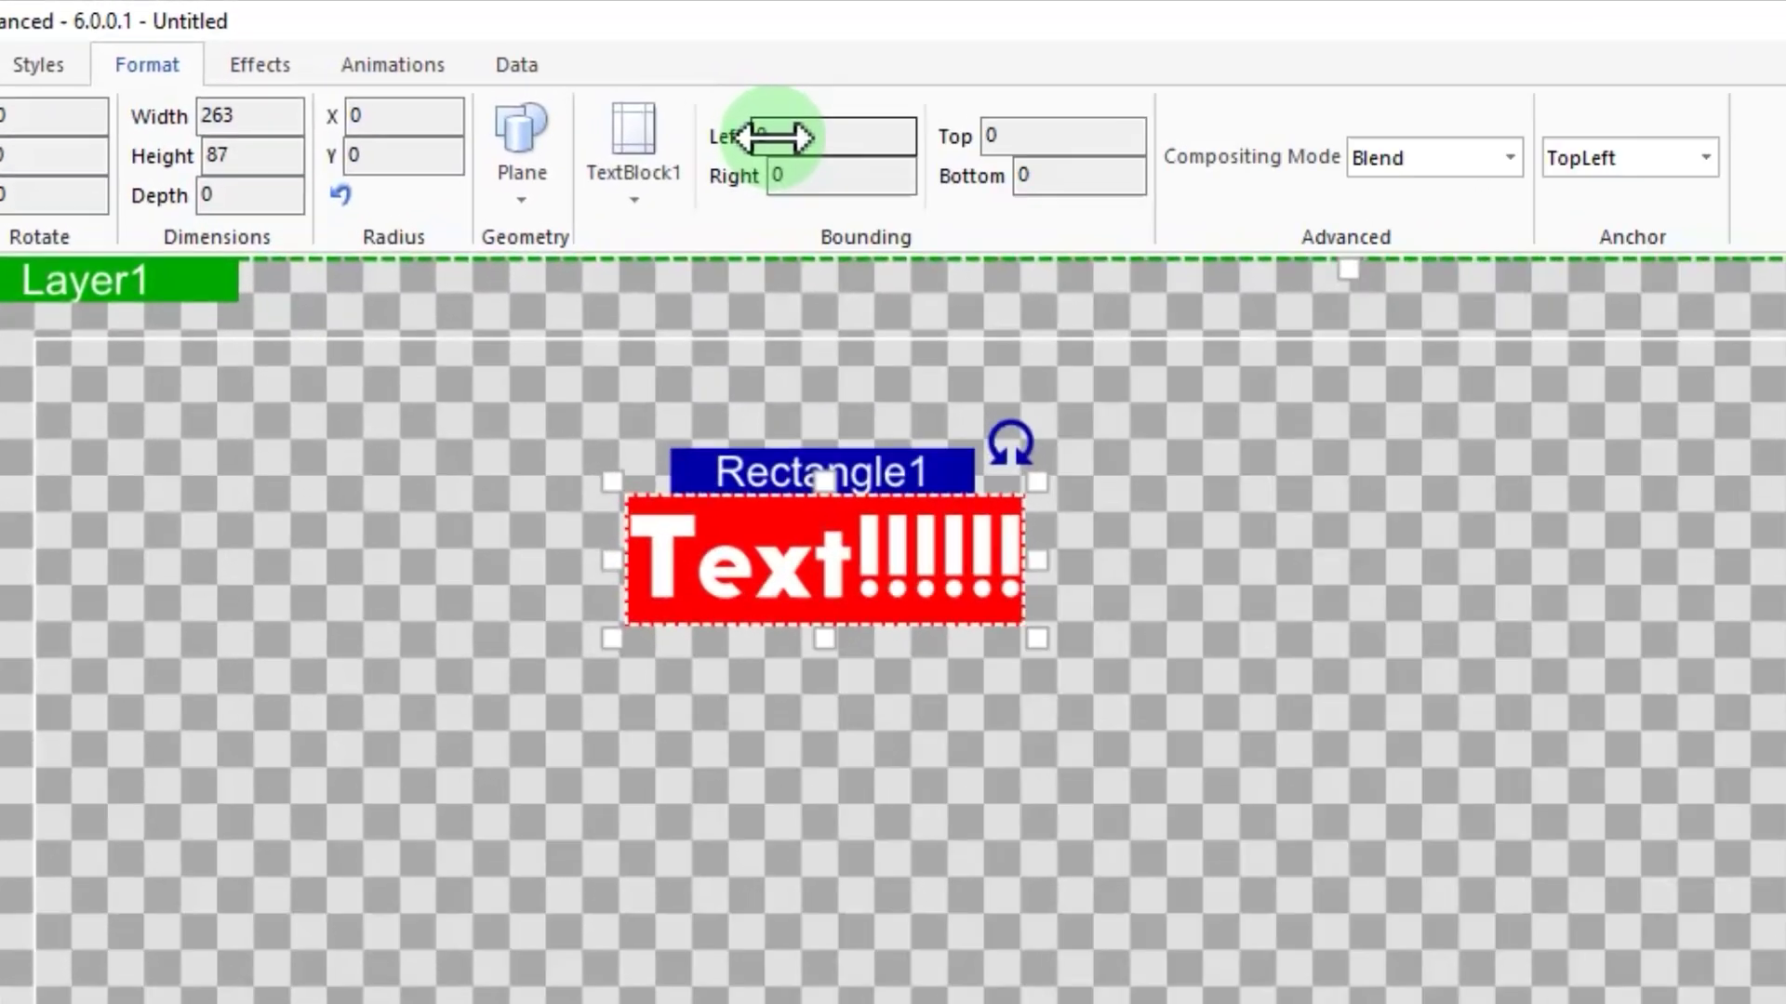
Step: Set Rectangle1's bounding padding to Left 30, Right 30, Top 10, Bottom 10
{"action": "left_click", "coordinate": [507, 71]}
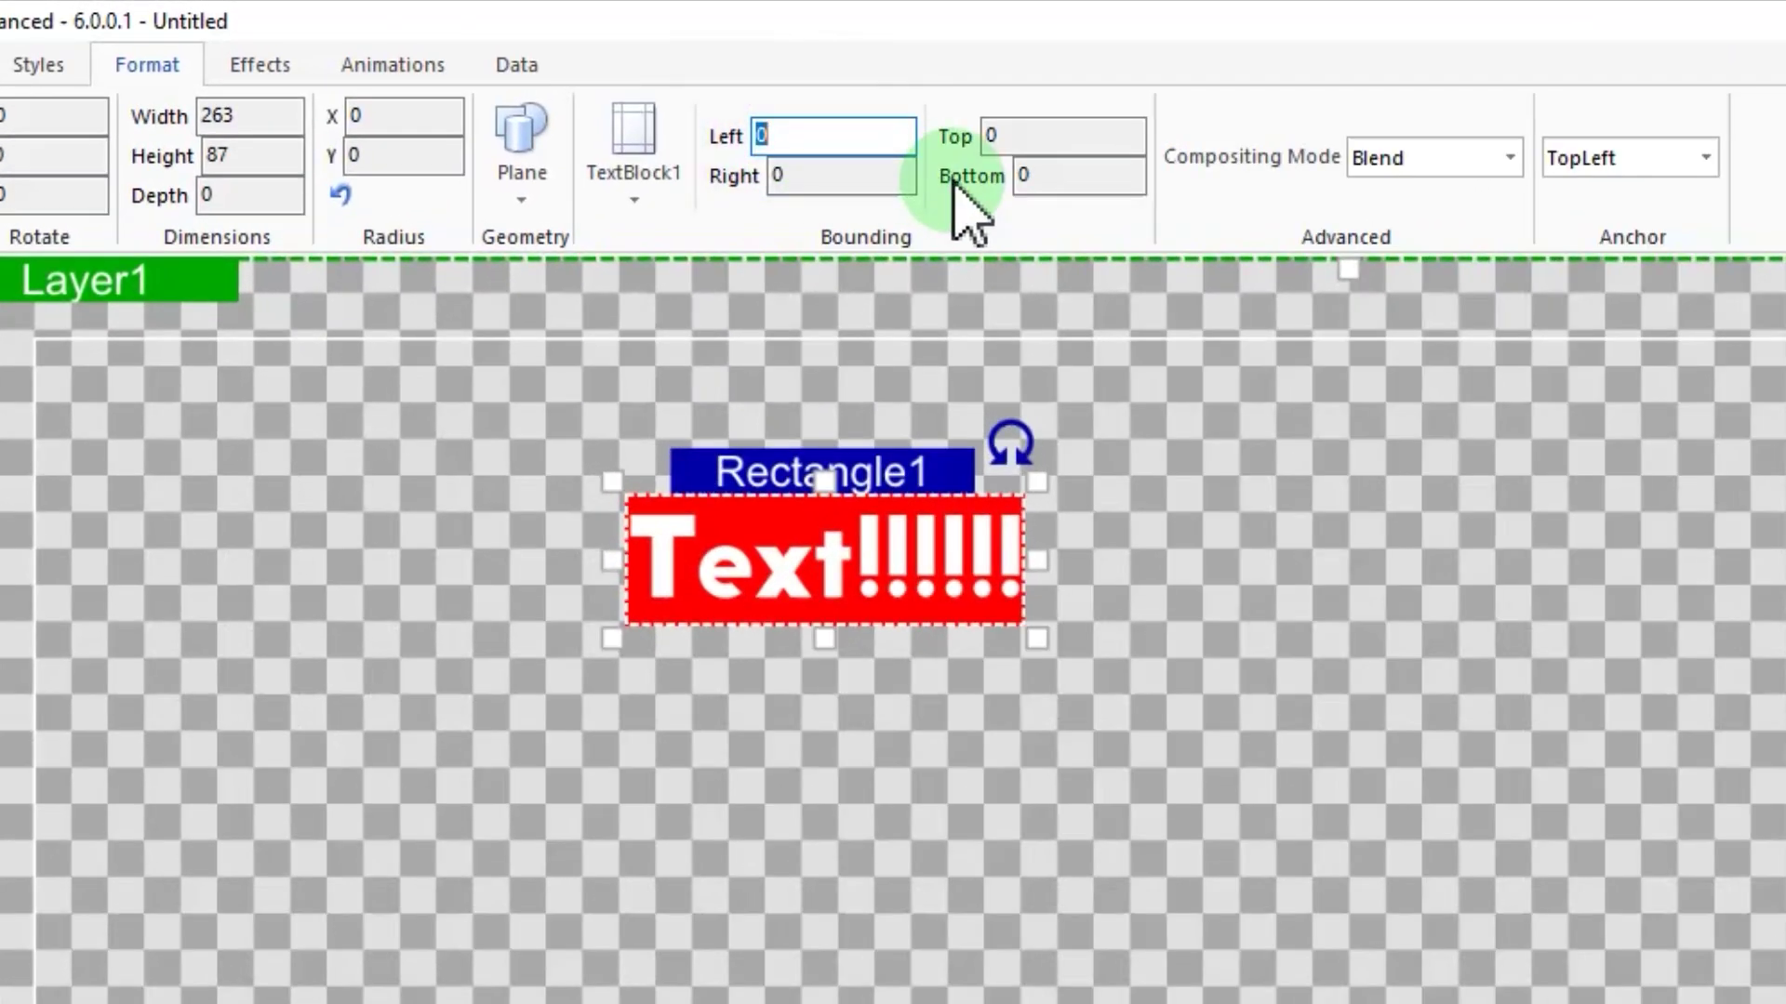
{"action": "type", "text": "30"}
{"action": "left_click", "coordinate": [799, 174]}
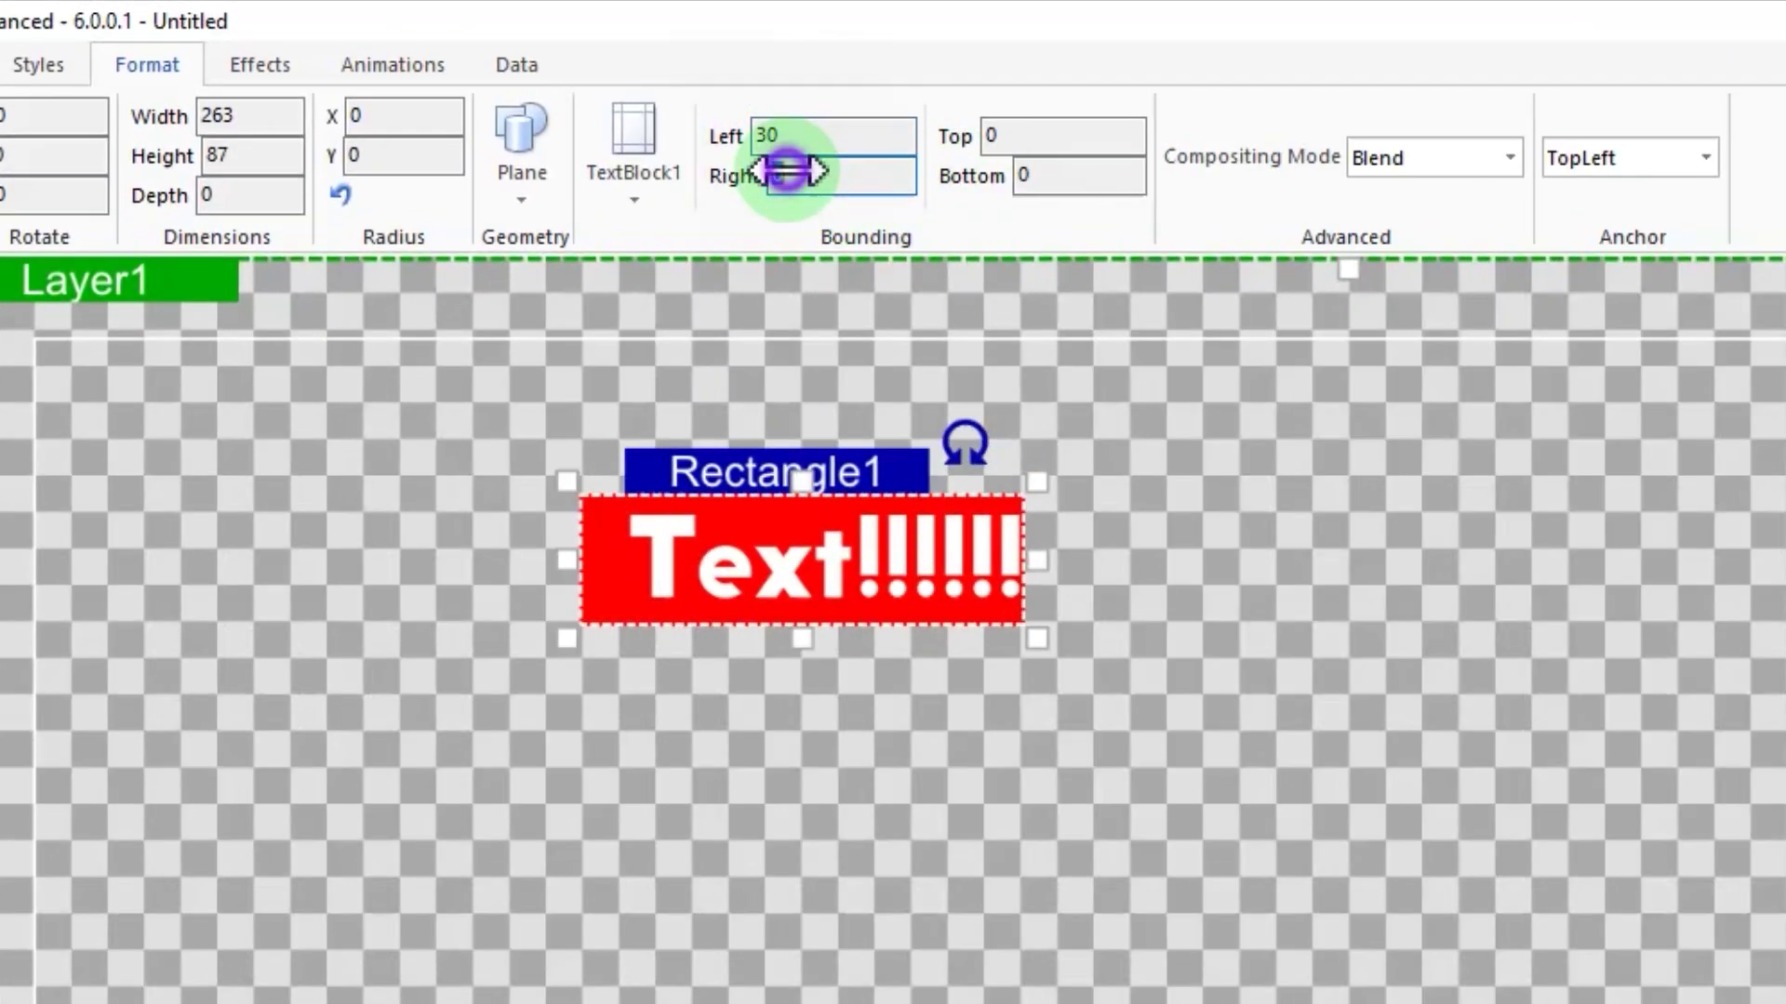
{"action": "type", "text": "30"}
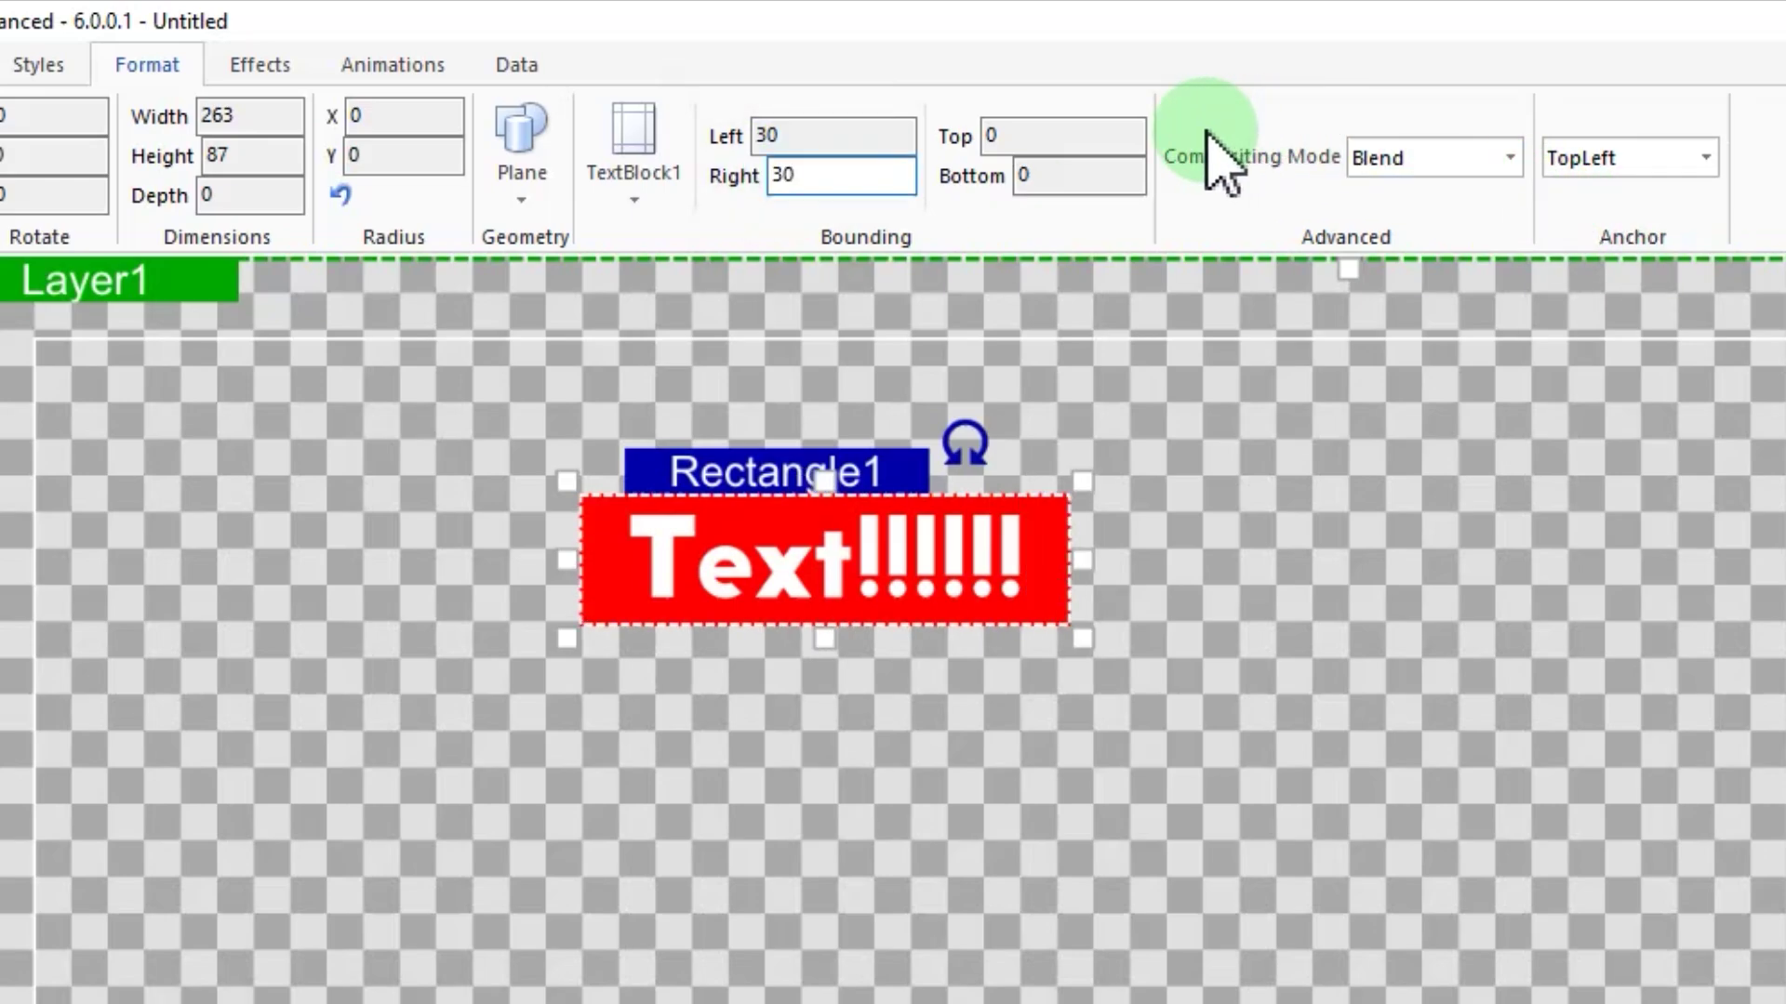
{"action": "left_click", "coordinate": [1004, 139]}
{"action": "type", "text": "10"}
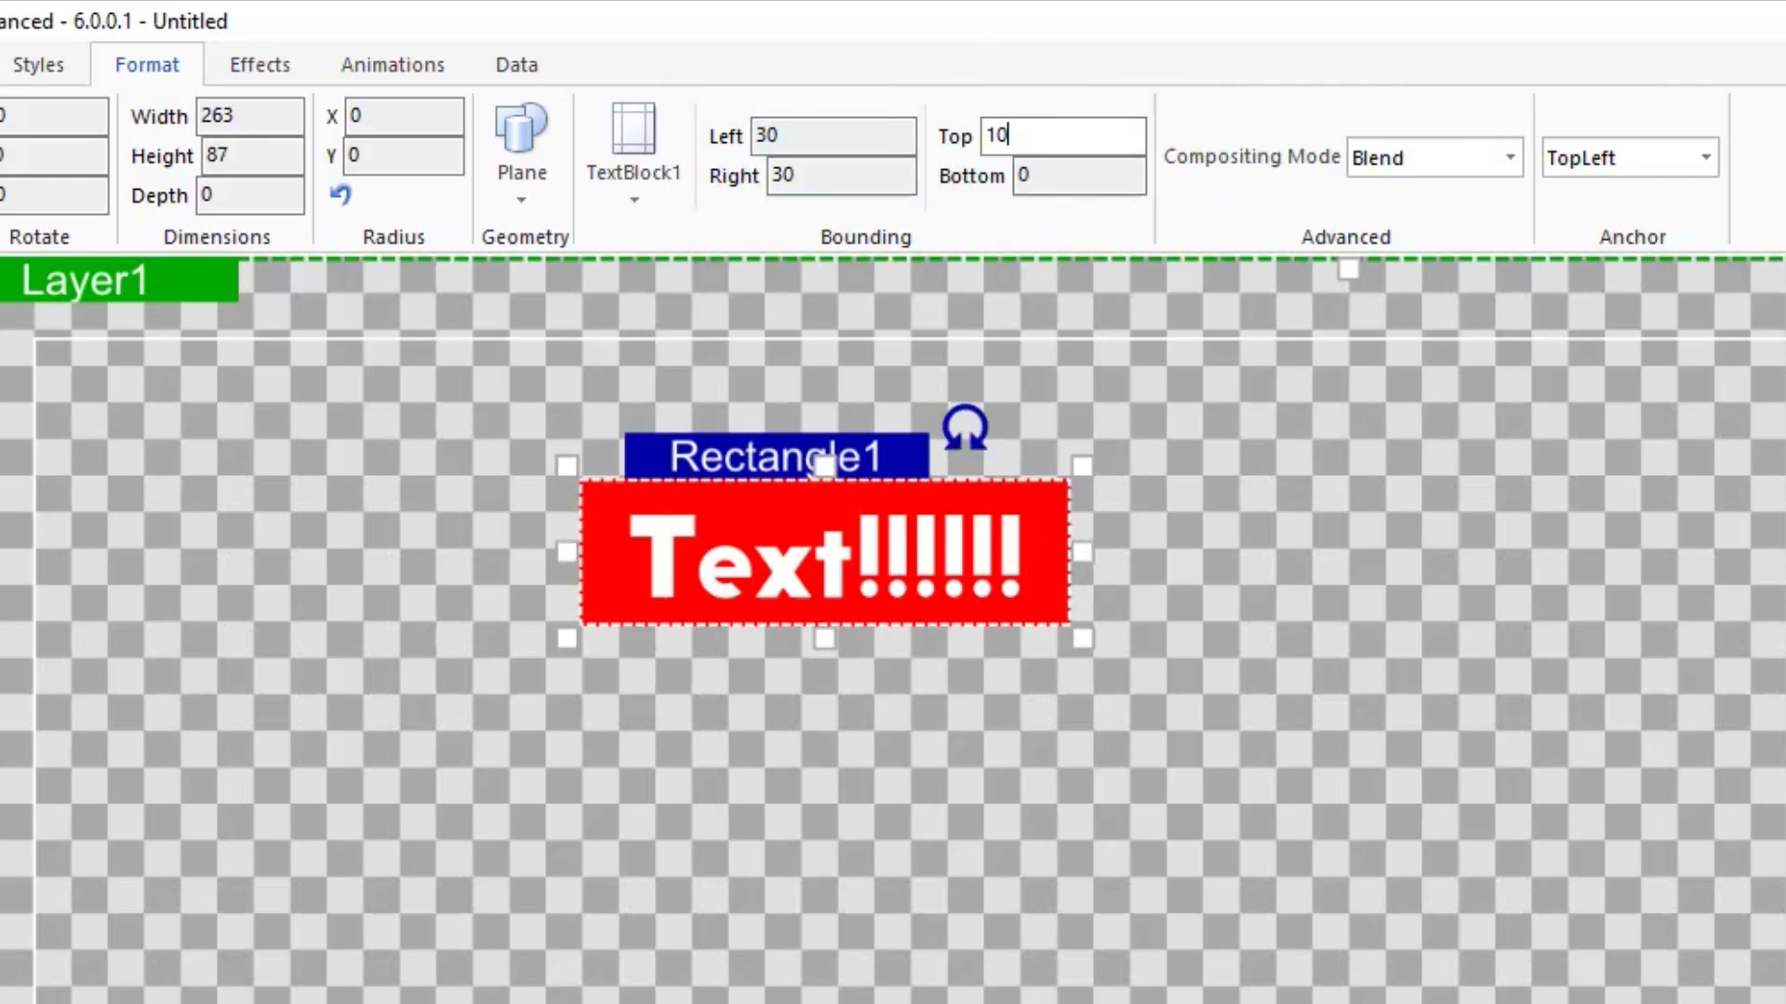
{"action": "left_click", "coordinate": [1069, 172]}
{"action": "double_click", "coordinate": [1023, 175]}
{"action": "type", "text": "10"}
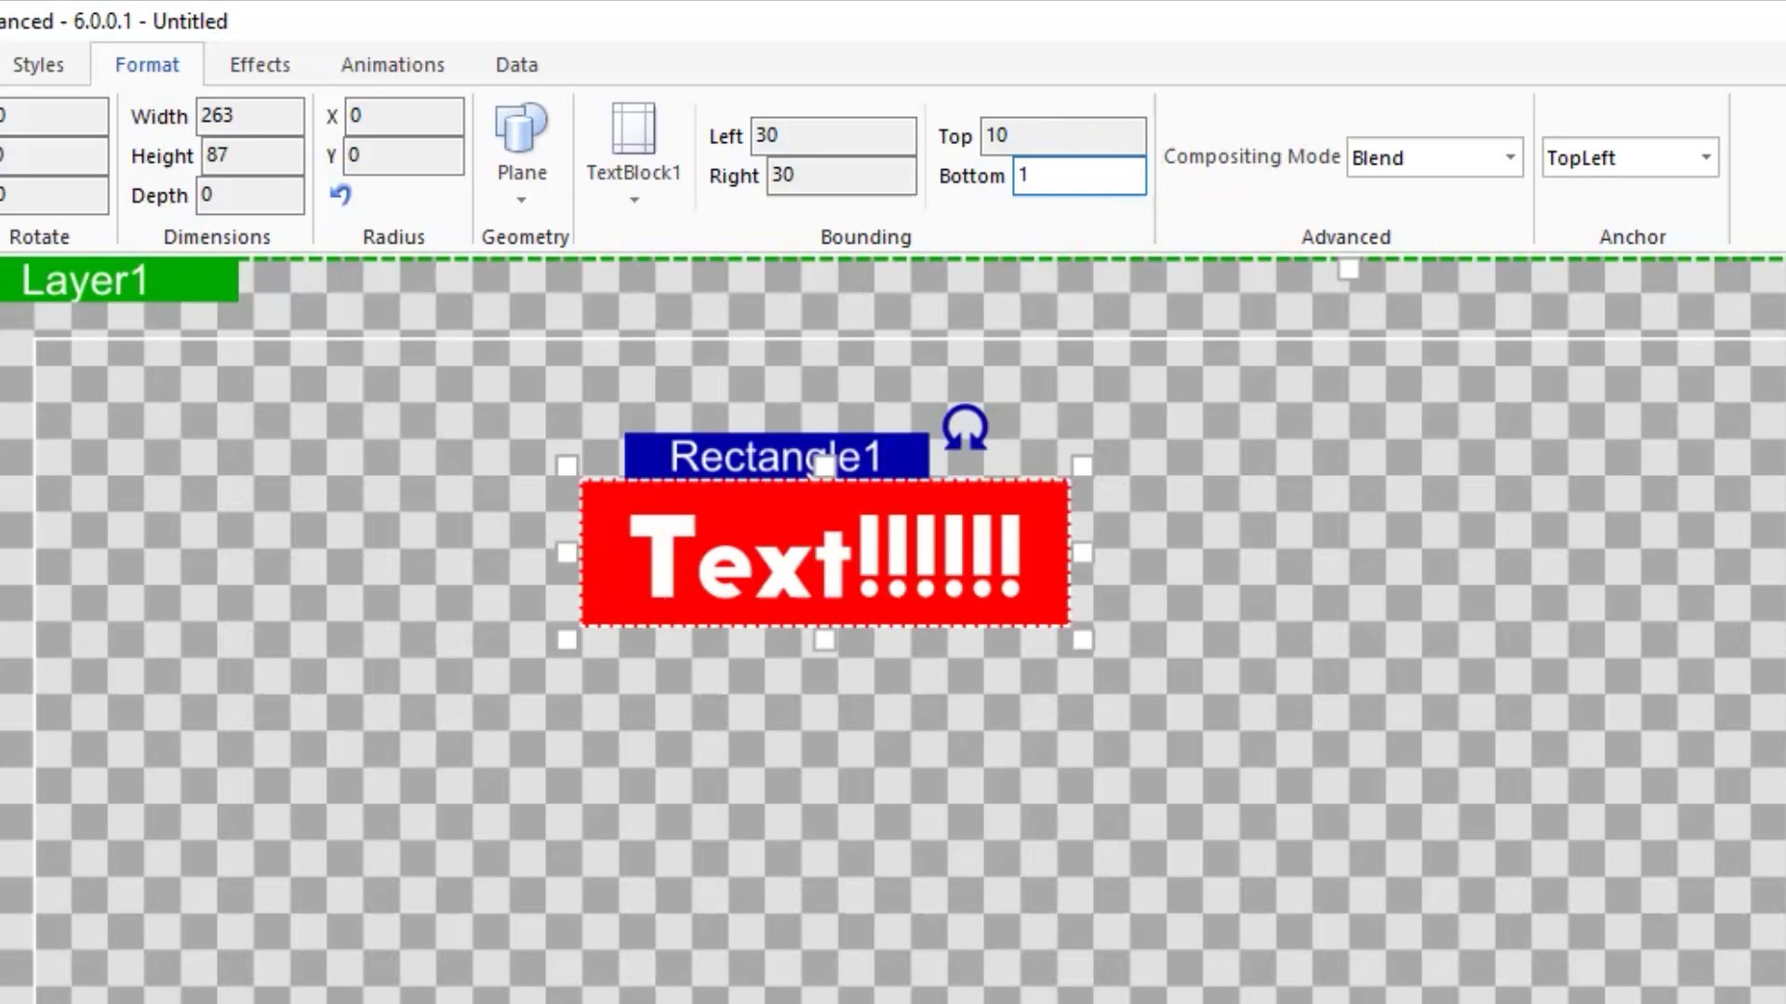
{"action": "left_click", "coordinate": [1262, 545]}
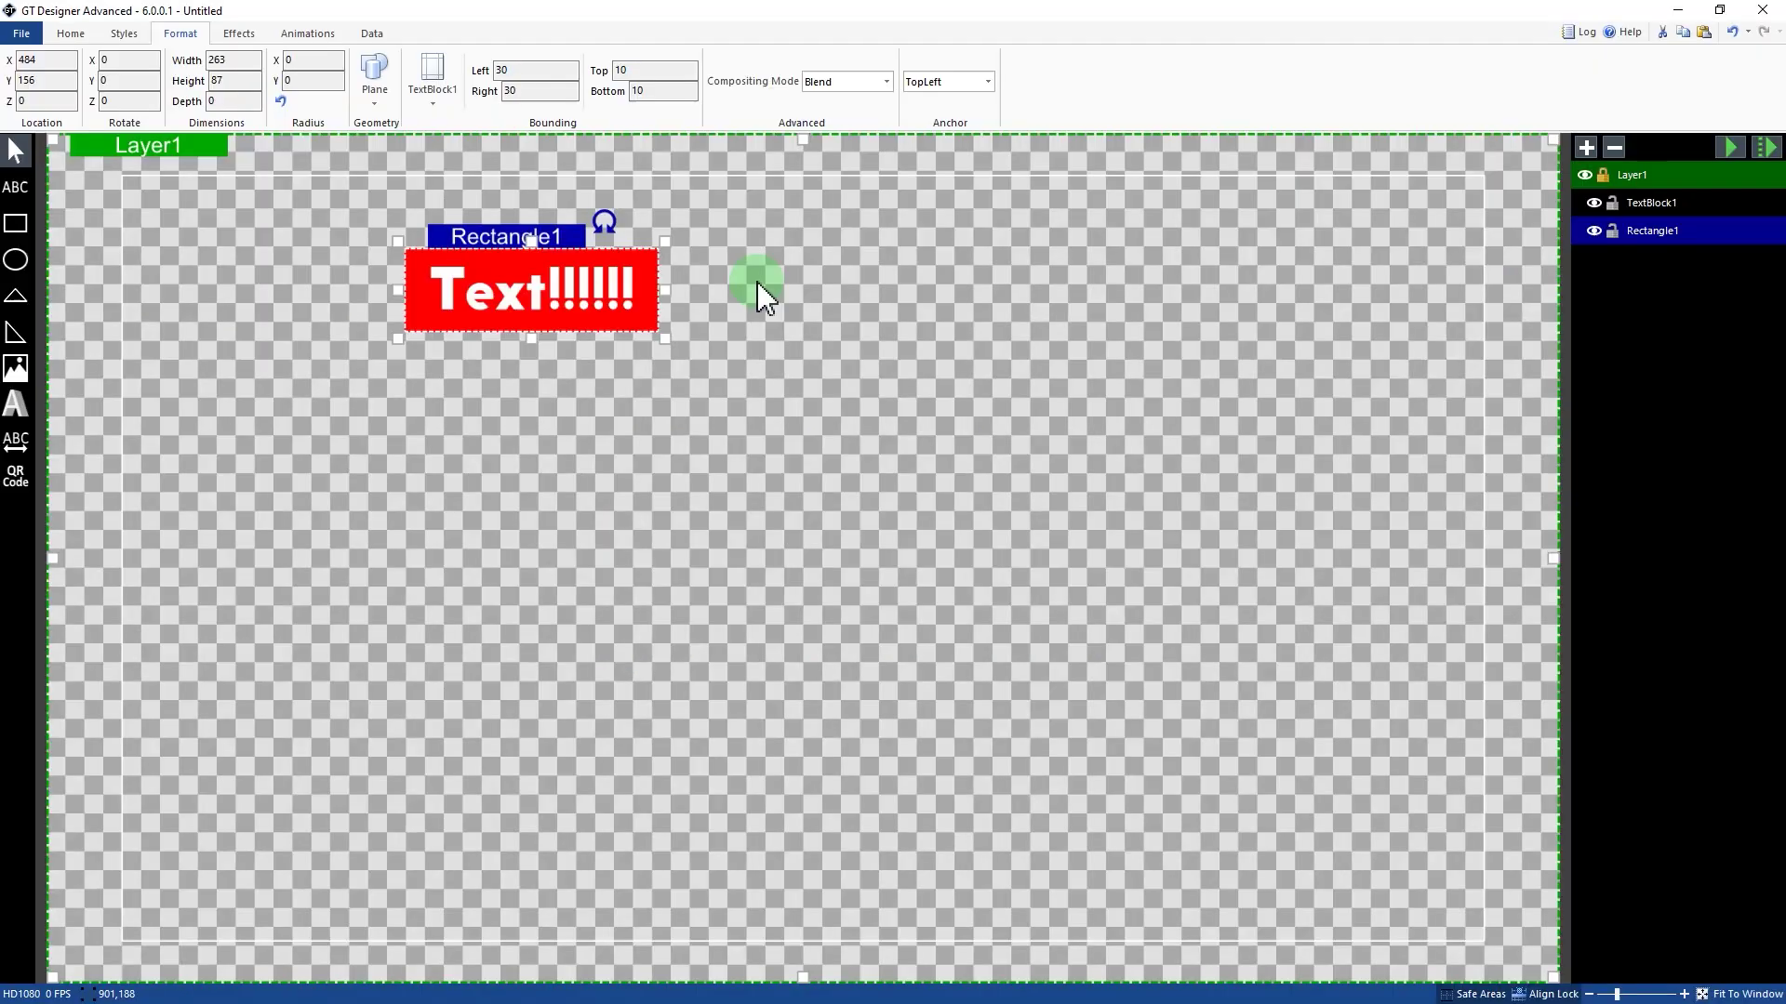
Step: Give the rectangle a white outline with stroke thickness 4
{"action": "left_click", "coordinate": [70, 33]}
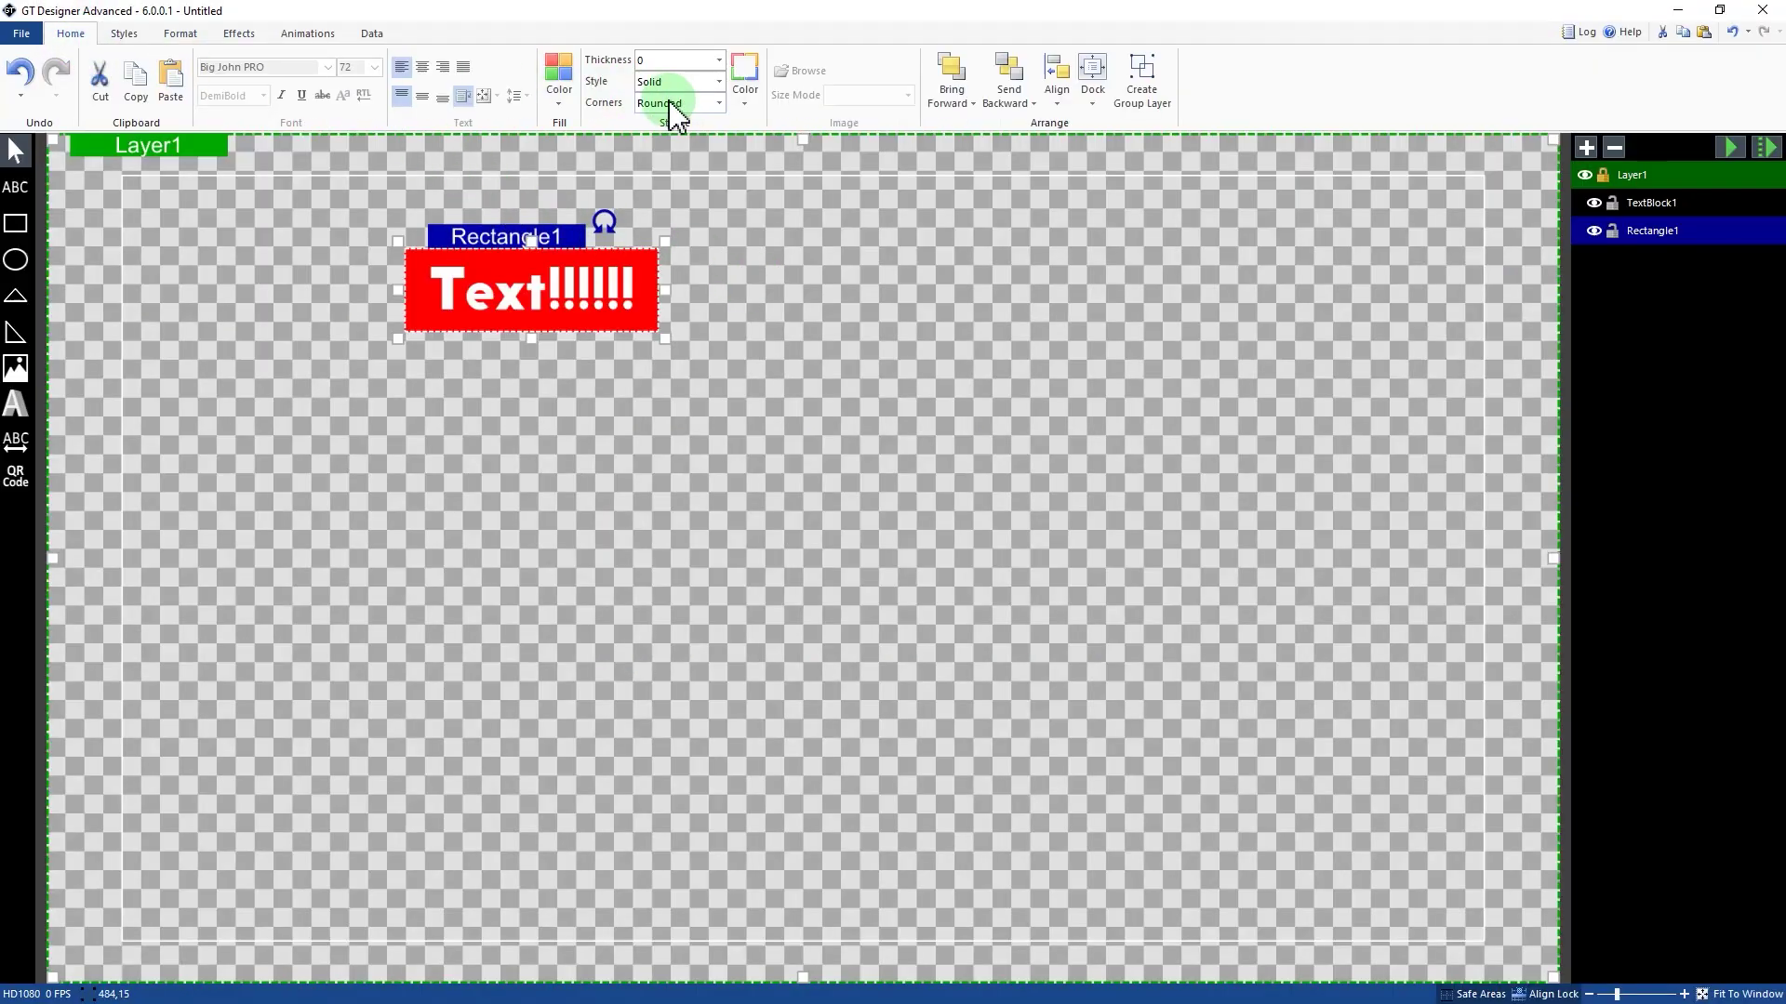
{"action": "left_click_drag", "start_coordinate": [650, 58], "coordinate": [710, 61]}
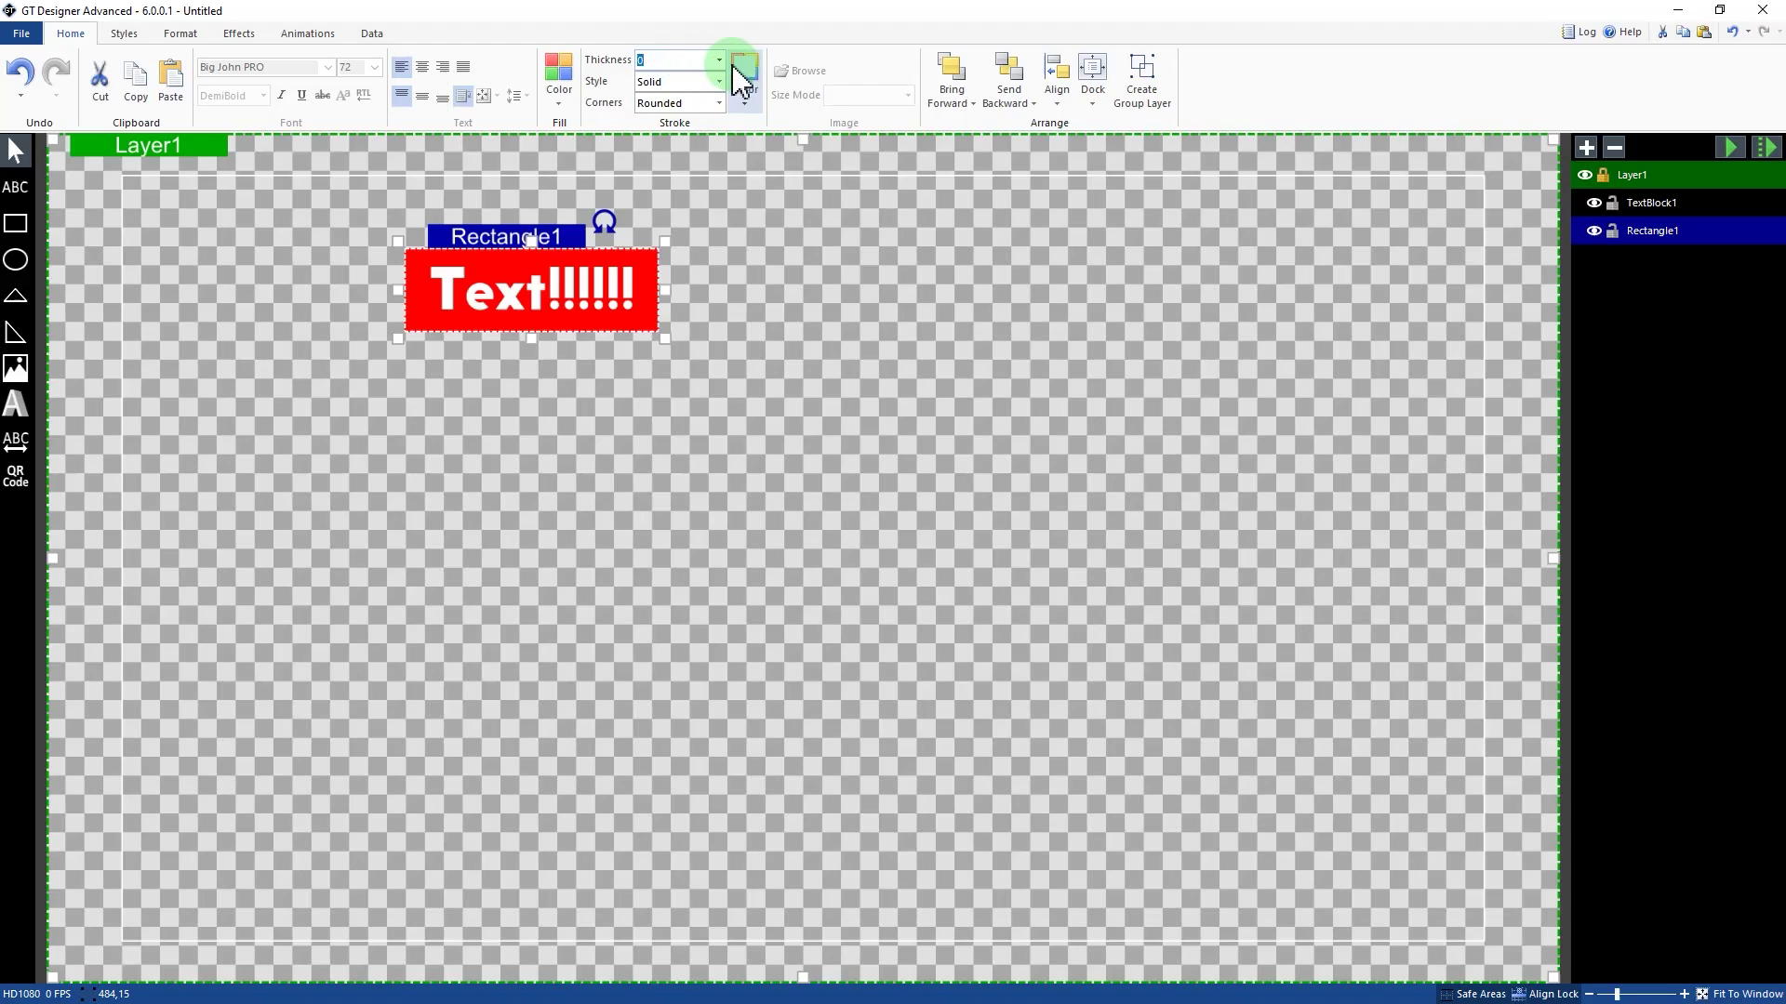
{"action": "left_click", "coordinate": [718, 59]}
{"action": "left_click", "coordinate": [666, 156]}
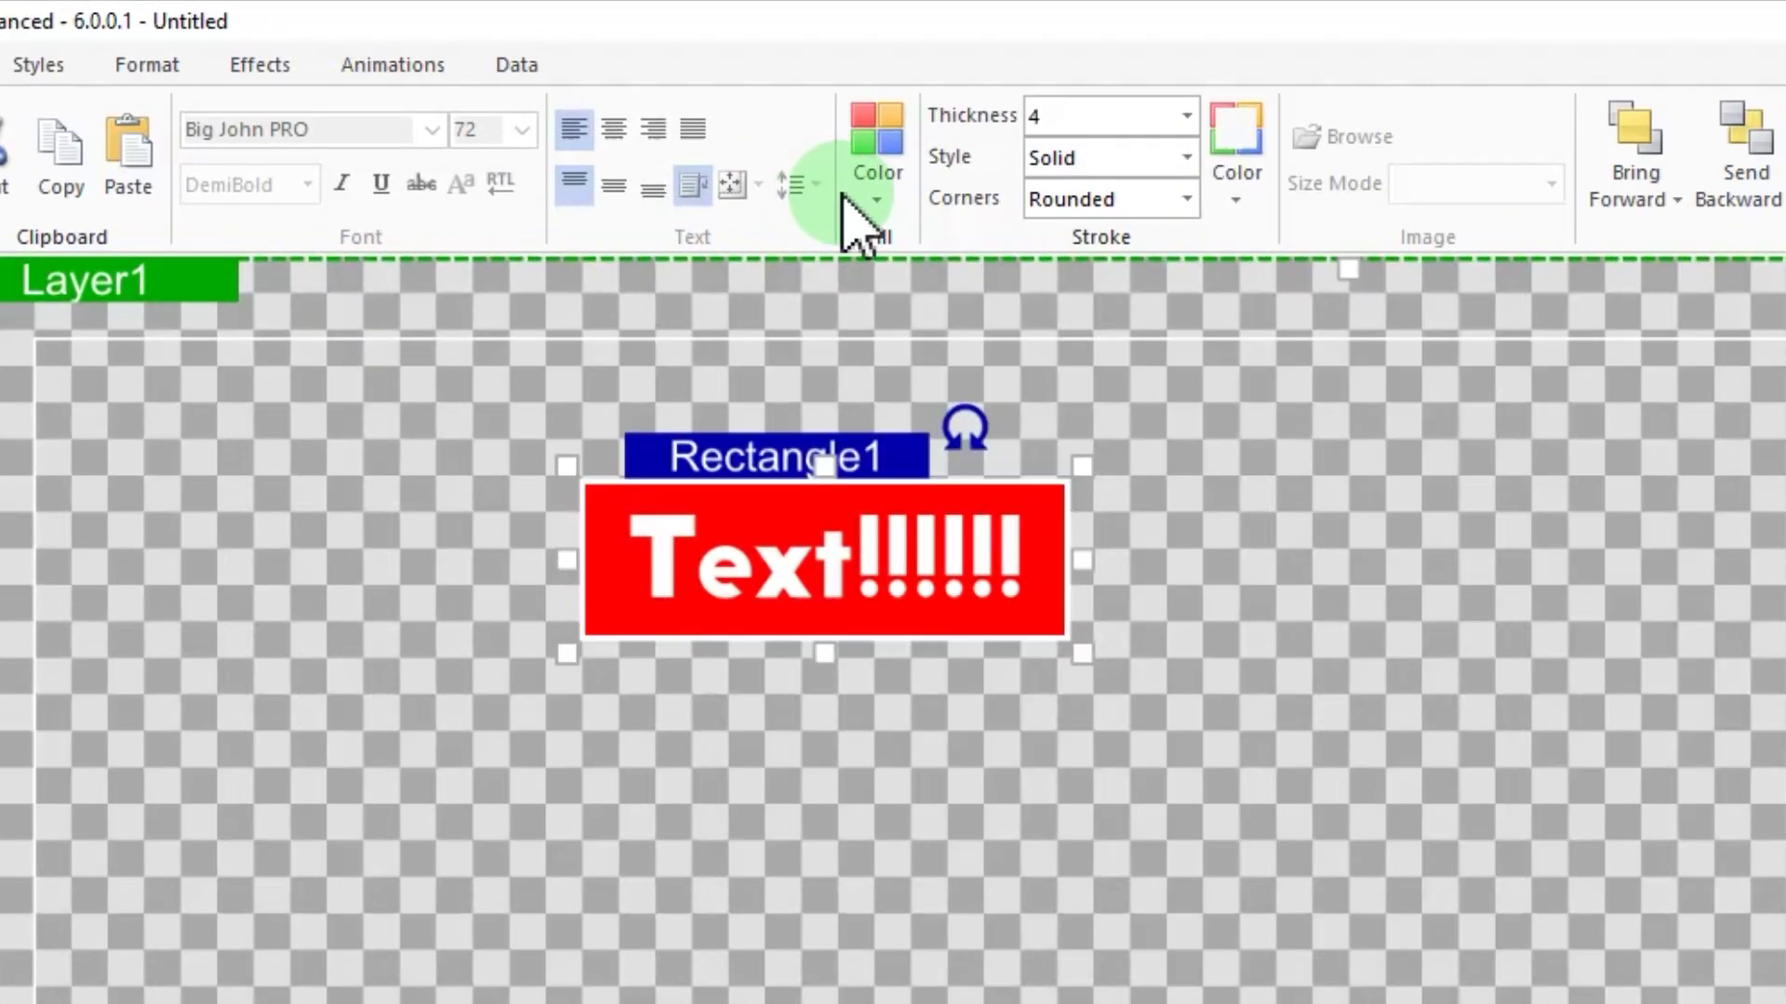
{"action": "left_click", "coordinate": [844, 194]}
Step: Switch the fill to a gradient with stops #542478 and #AB74D5
{"action": "left_click", "coordinate": [938, 571]}
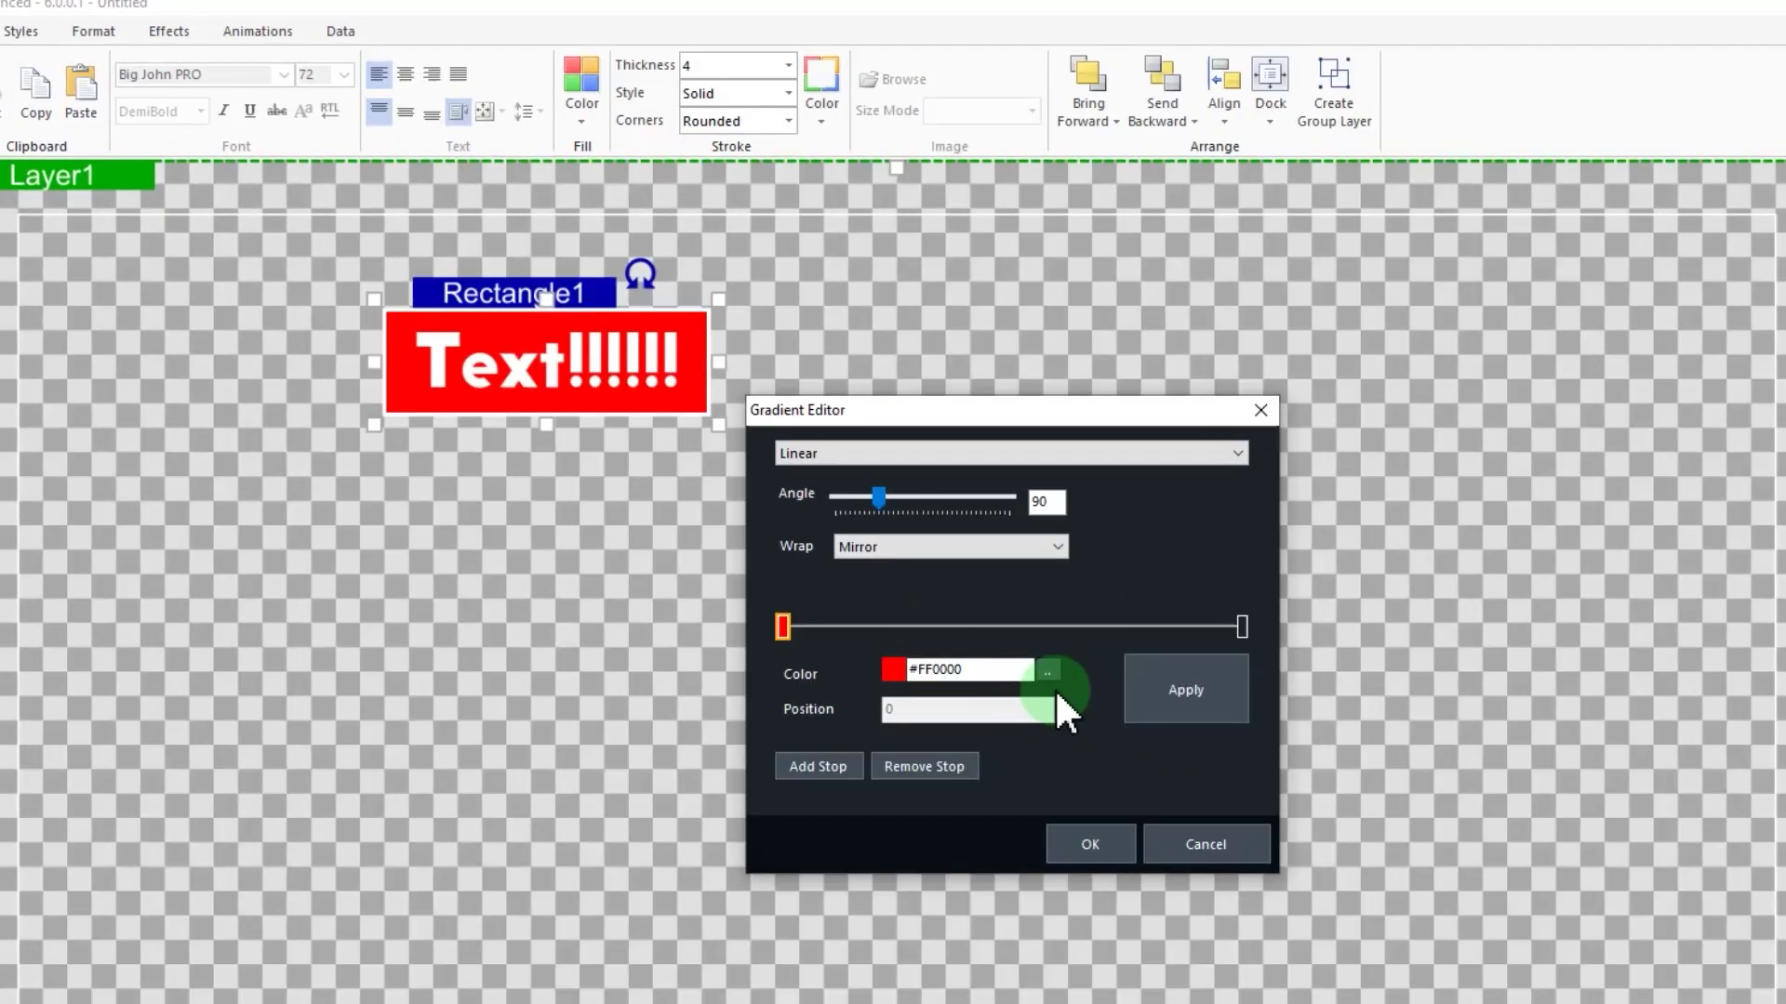
{"action": "left_click", "coordinate": [1304, 843]}
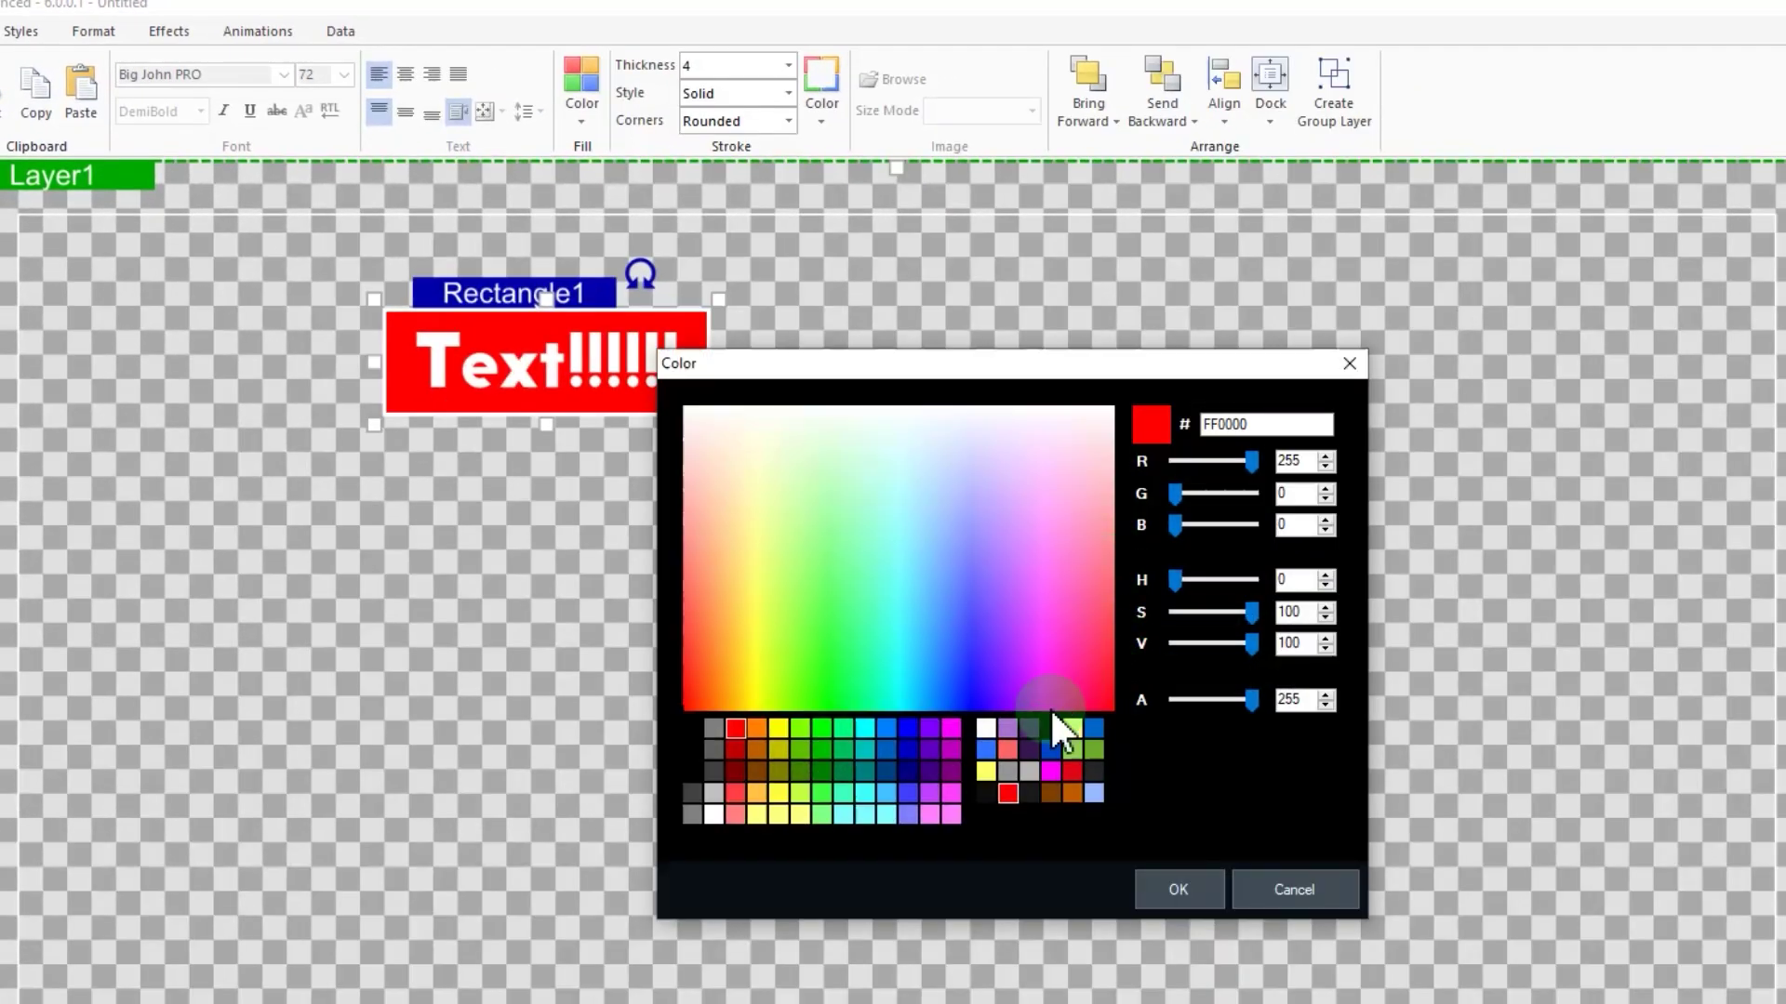
{"action": "left_click", "coordinate": [1030, 747]}
{"action": "left_click", "coordinate": [1195, 889]}
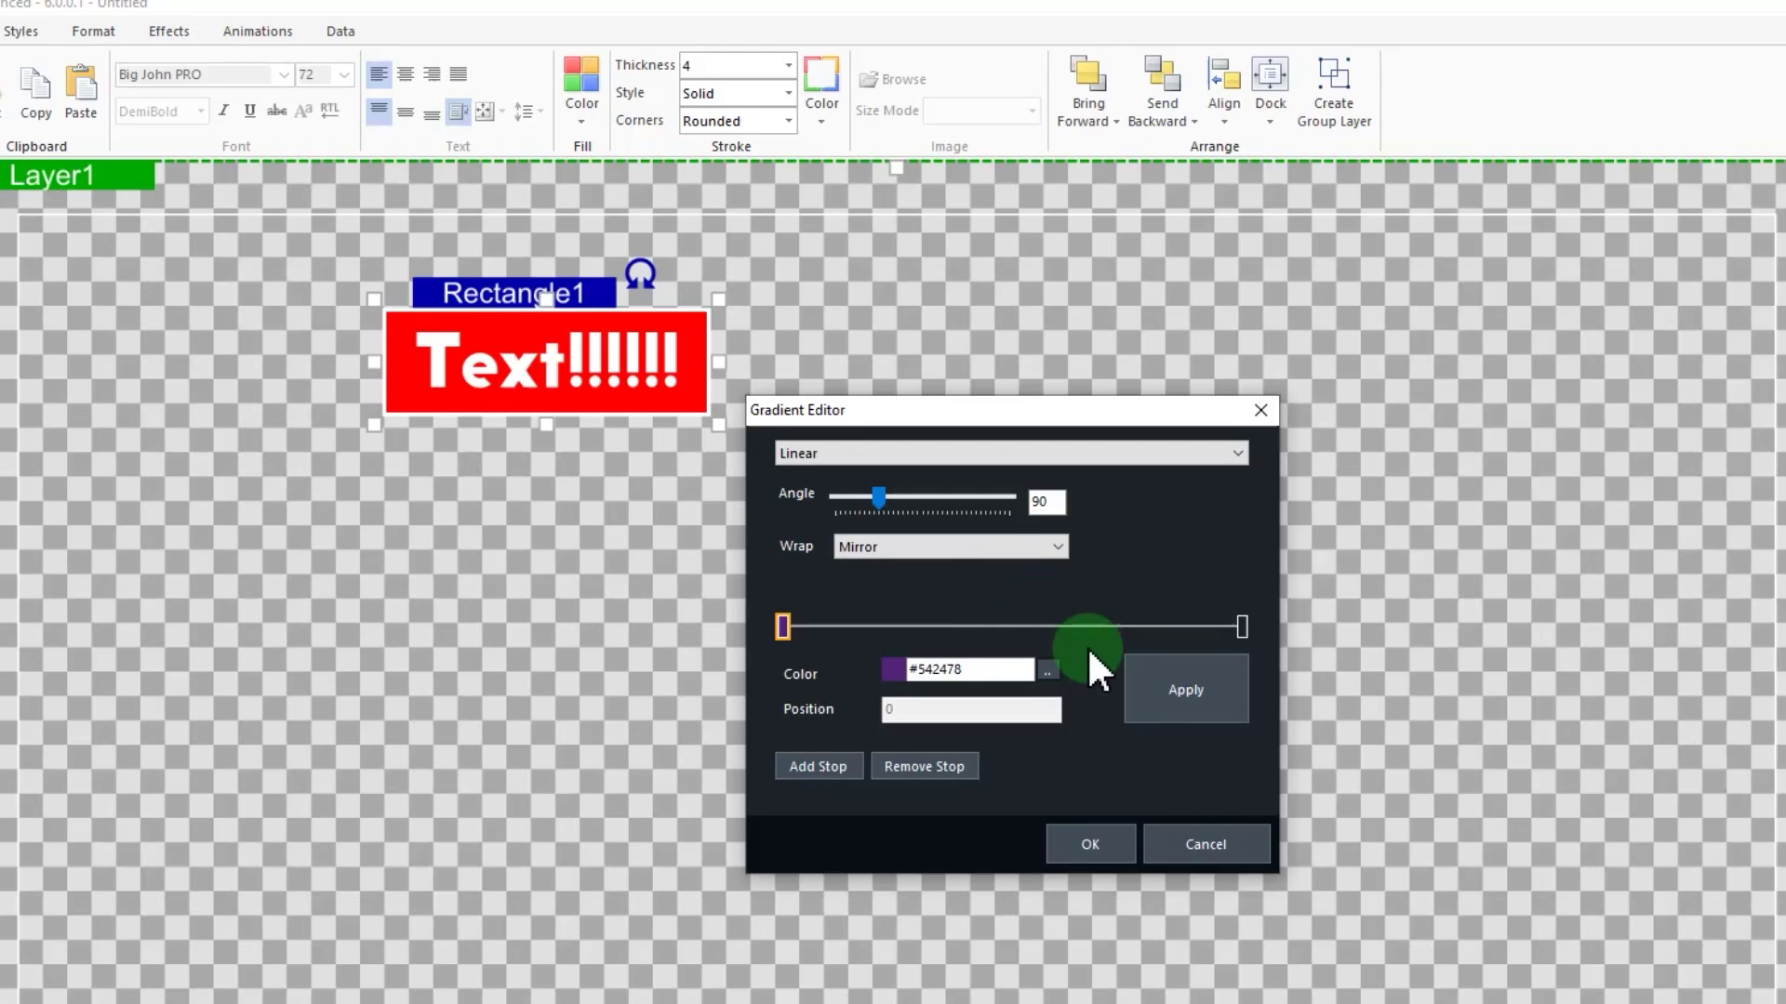
{"action": "left_click", "coordinate": [1242, 627]}
{"action": "left_click", "coordinate": [1048, 670]}
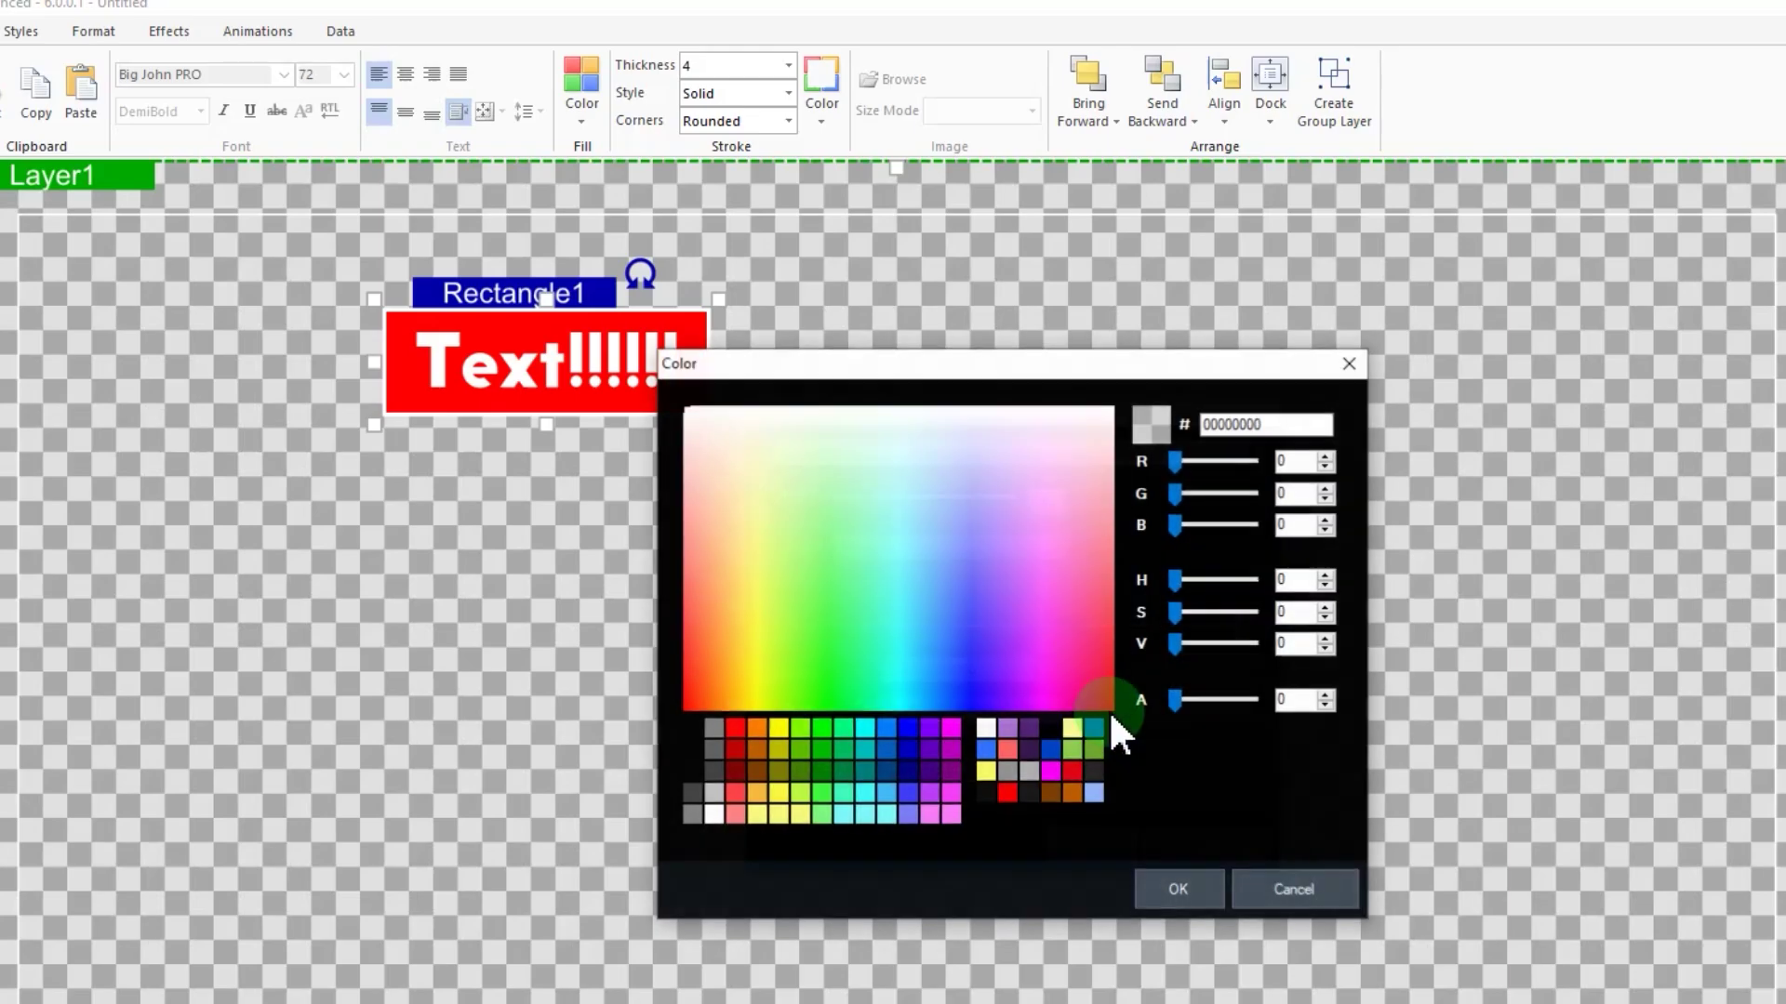
{"action": "left_click", "coordinate": [1007, 727]}
{"action": "left_click", "coordinate": [1179, 890]}
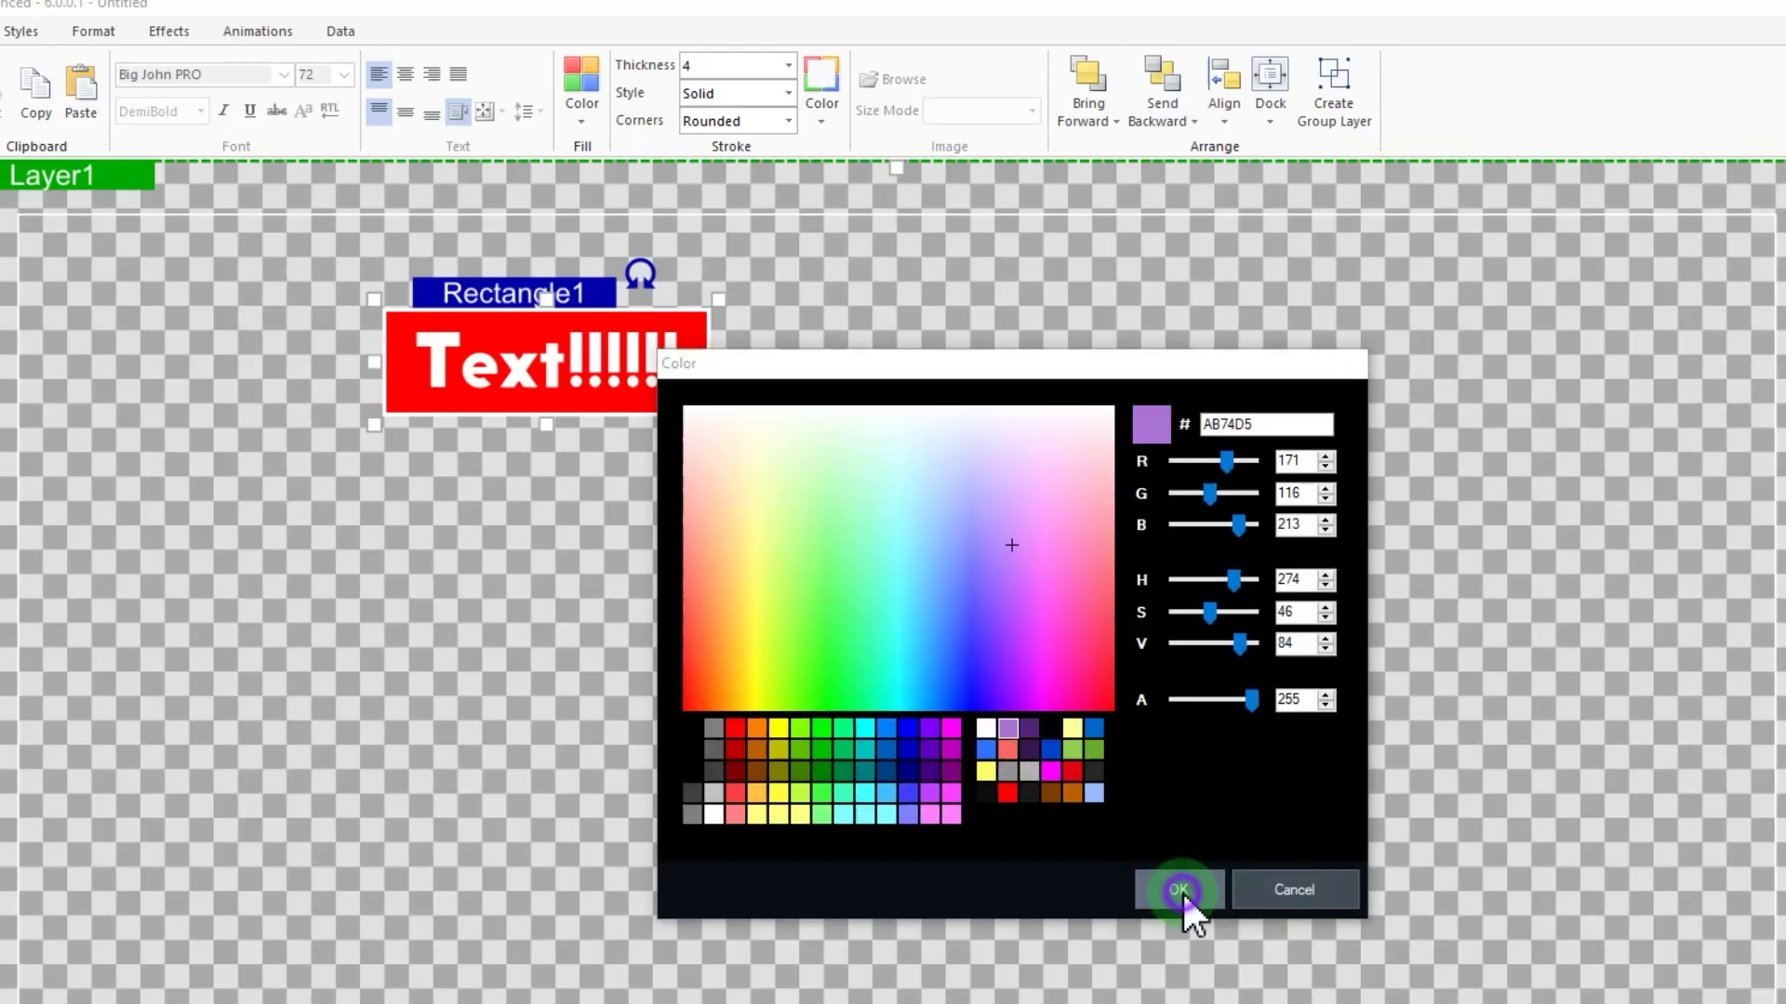
{"action": "left_click", "coordinate": [1043, 500]}
Step: Set the gradient angle to 180 and apply it to the rectangle
{"action": "left_click", "coordinate": [1047, 502]}
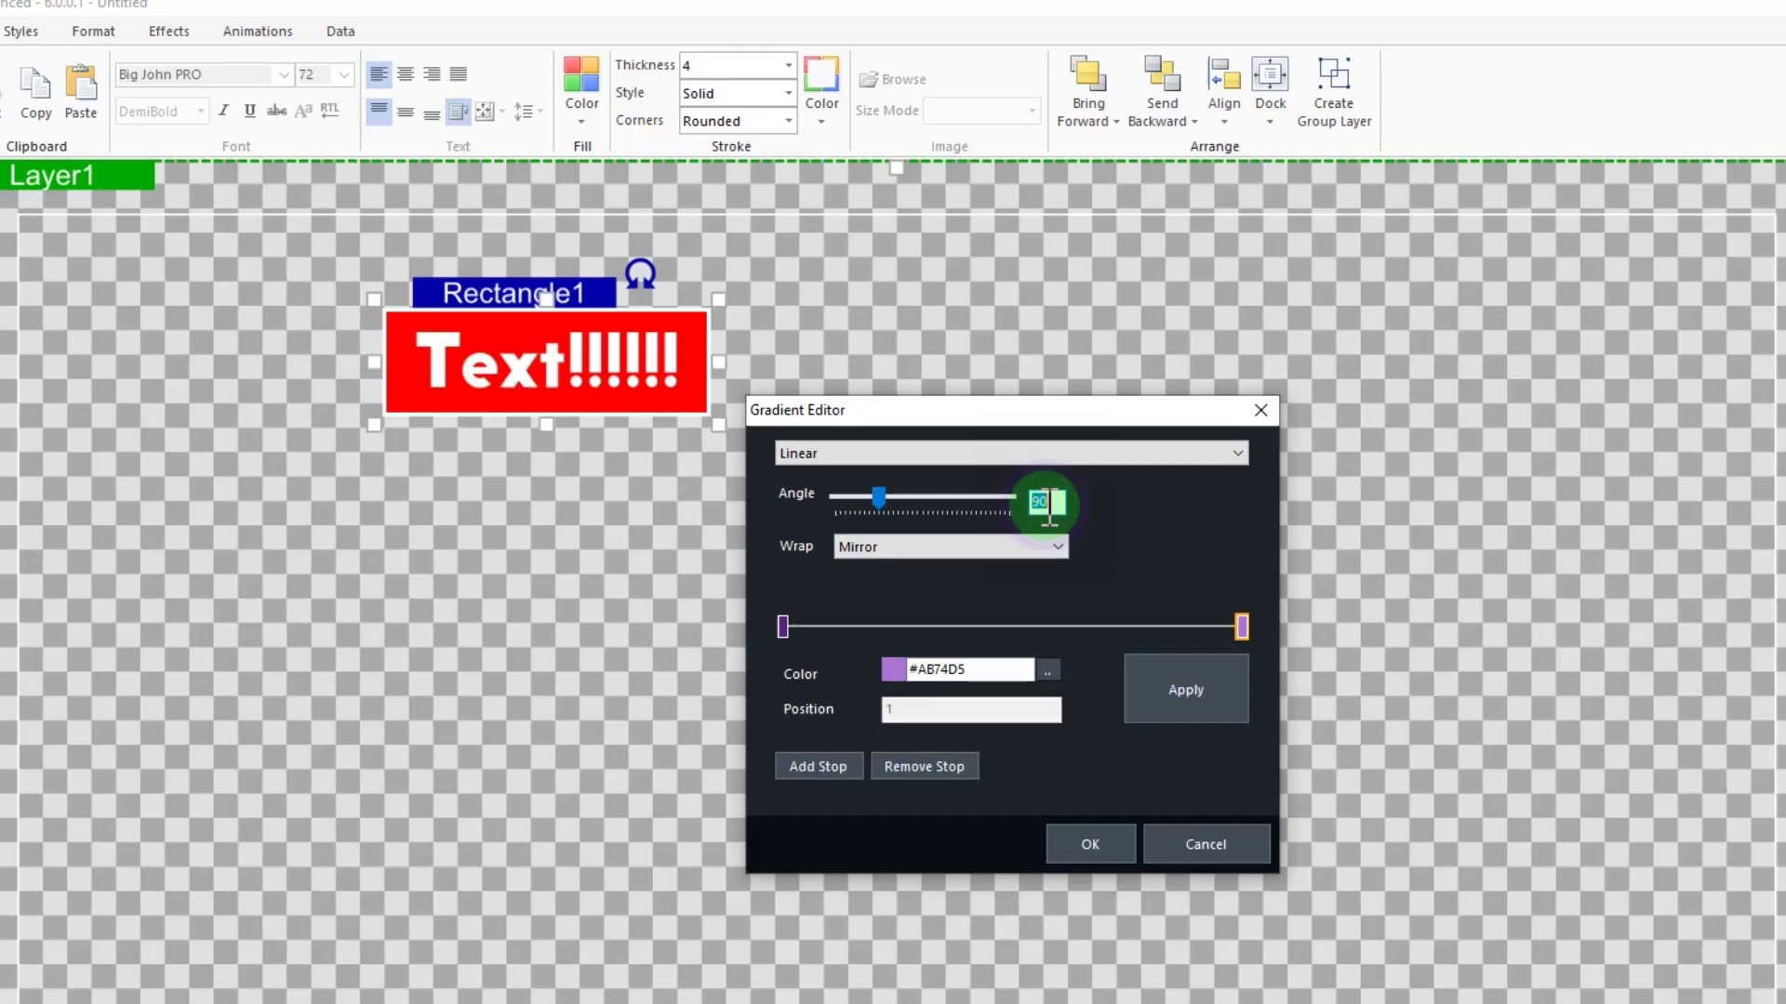
{"action": "type", "text": "180"}
{"action": "left_click", "coordinate": [1188, 686]}
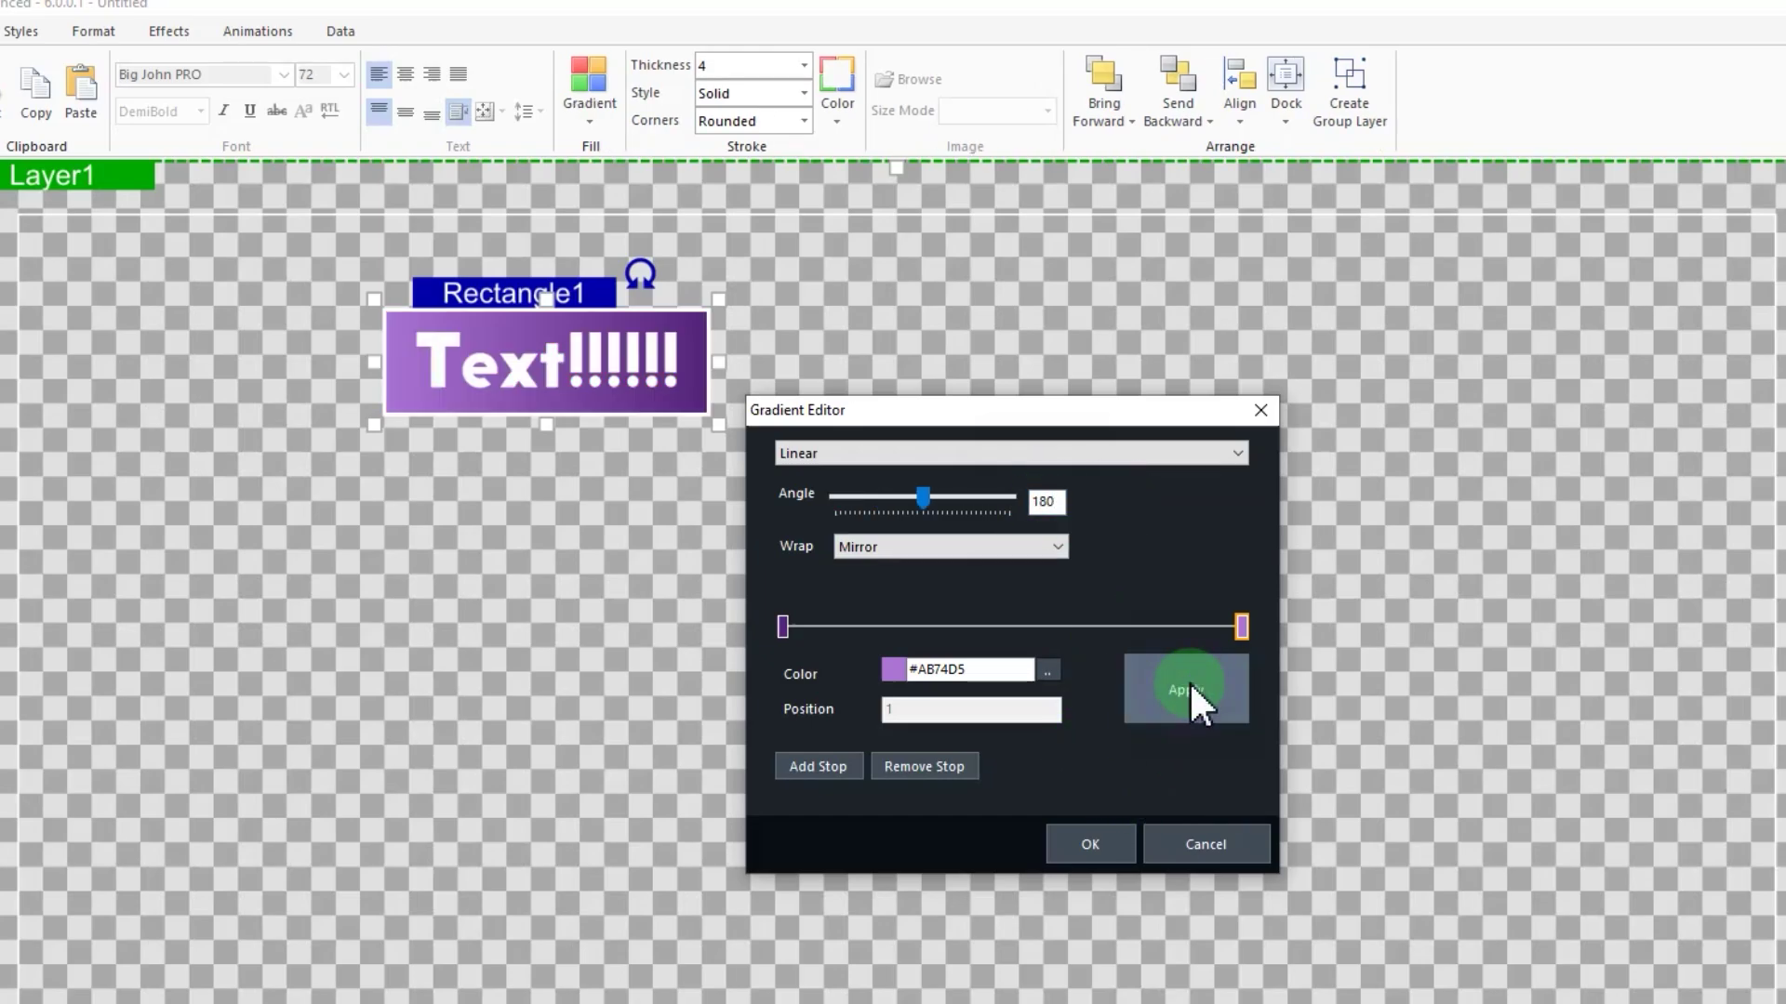
{"action": "left_click", "coordinate": [1096, 839]}
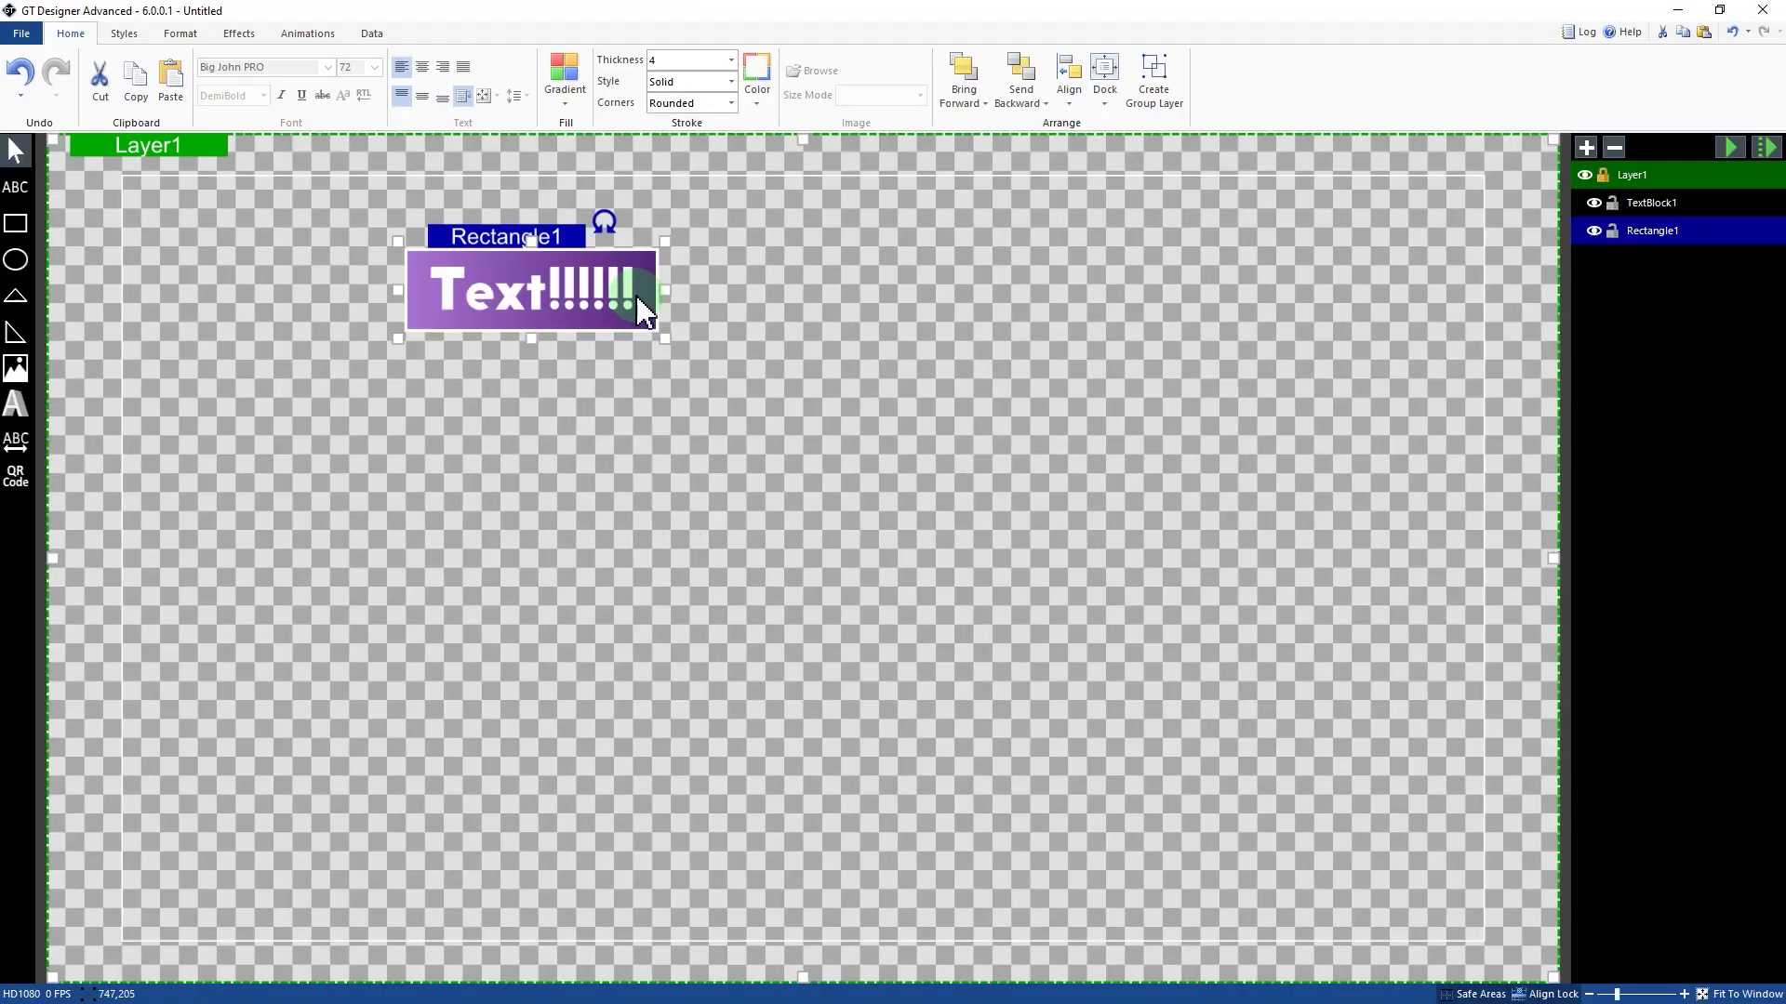
Step: Append eight exclamation marks and add blank lines so the purple box grows taller
{"action": "left_click", "coordinate": [689, 371]}
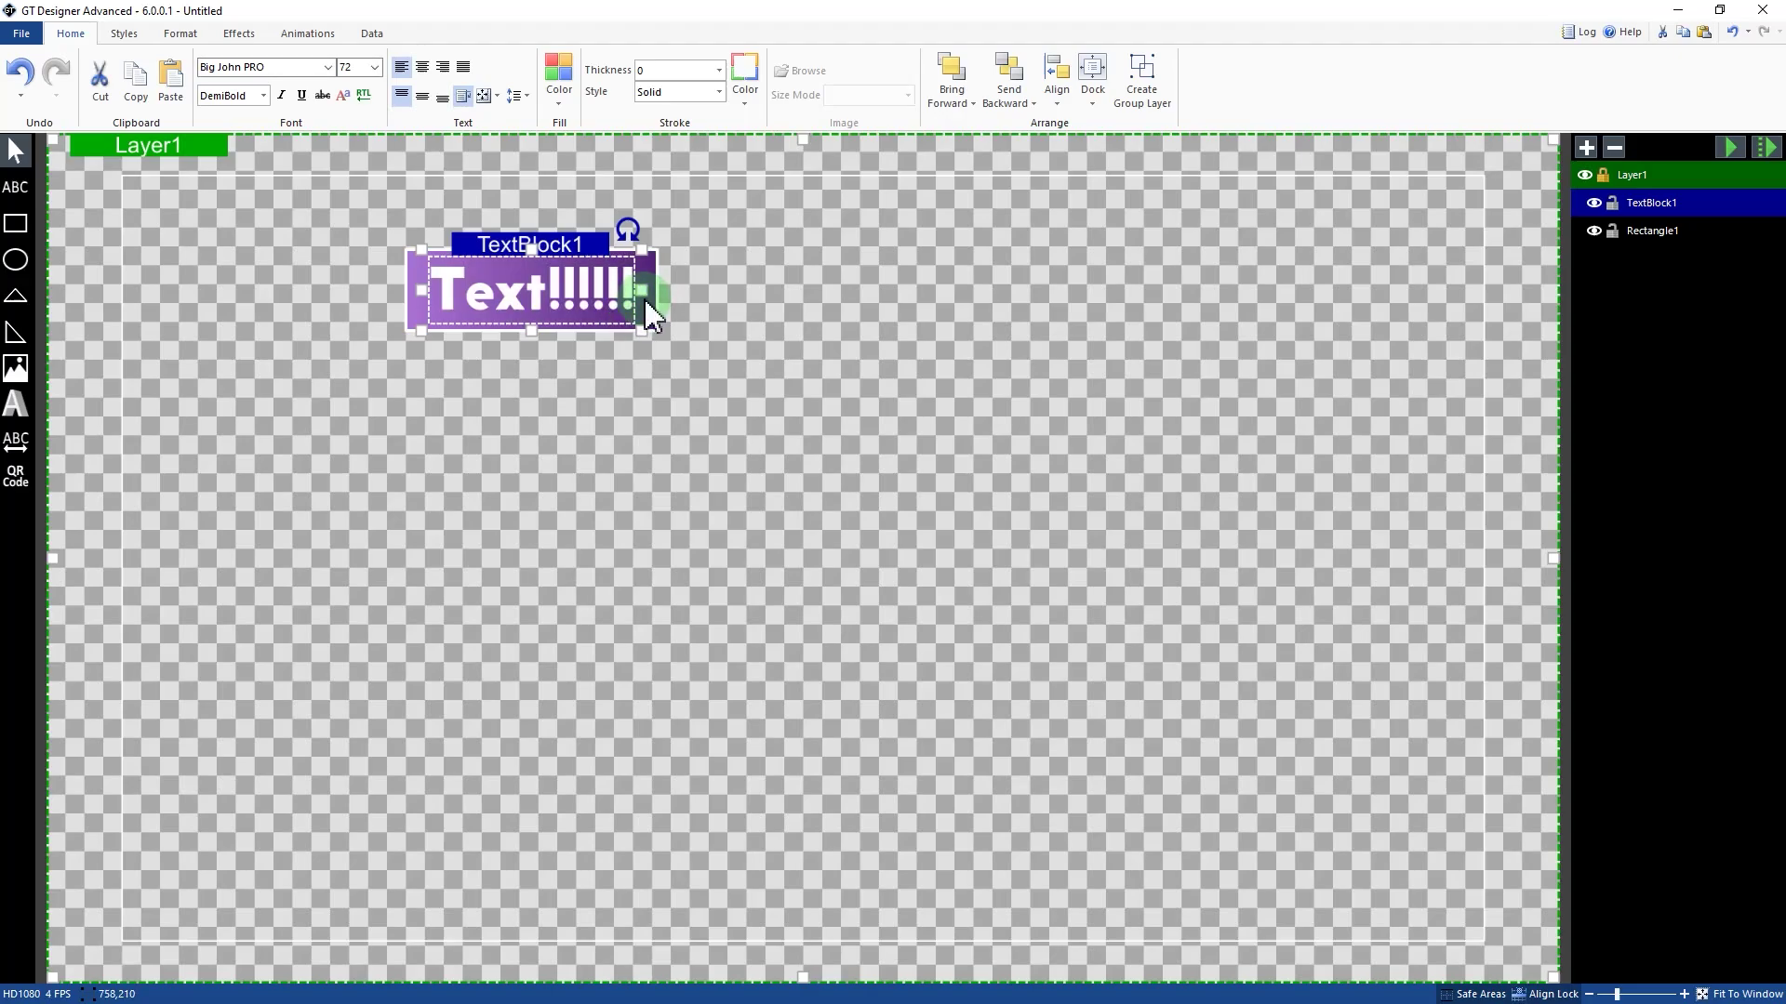
{"action": "type", "text": "!!!!!!!!"}
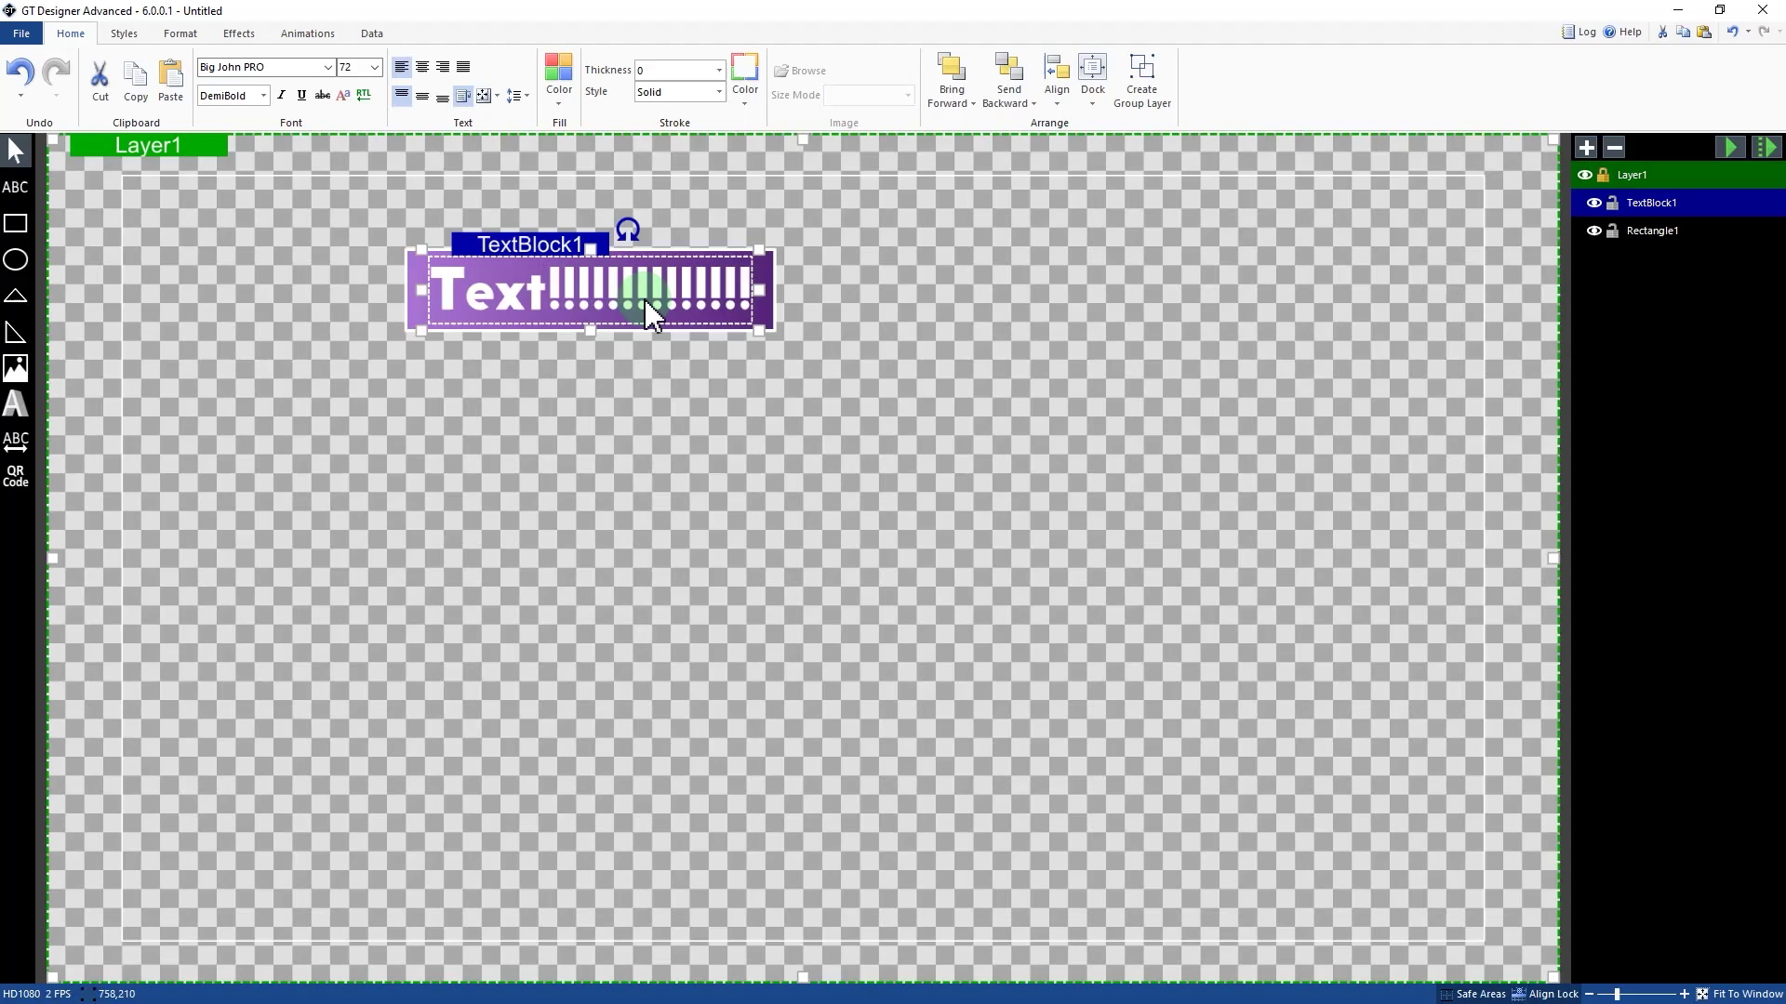
{"action": "key", "text": "Return"}
{"action": "key", "text": "Return"}
{"action": "key", "text": "Return"}
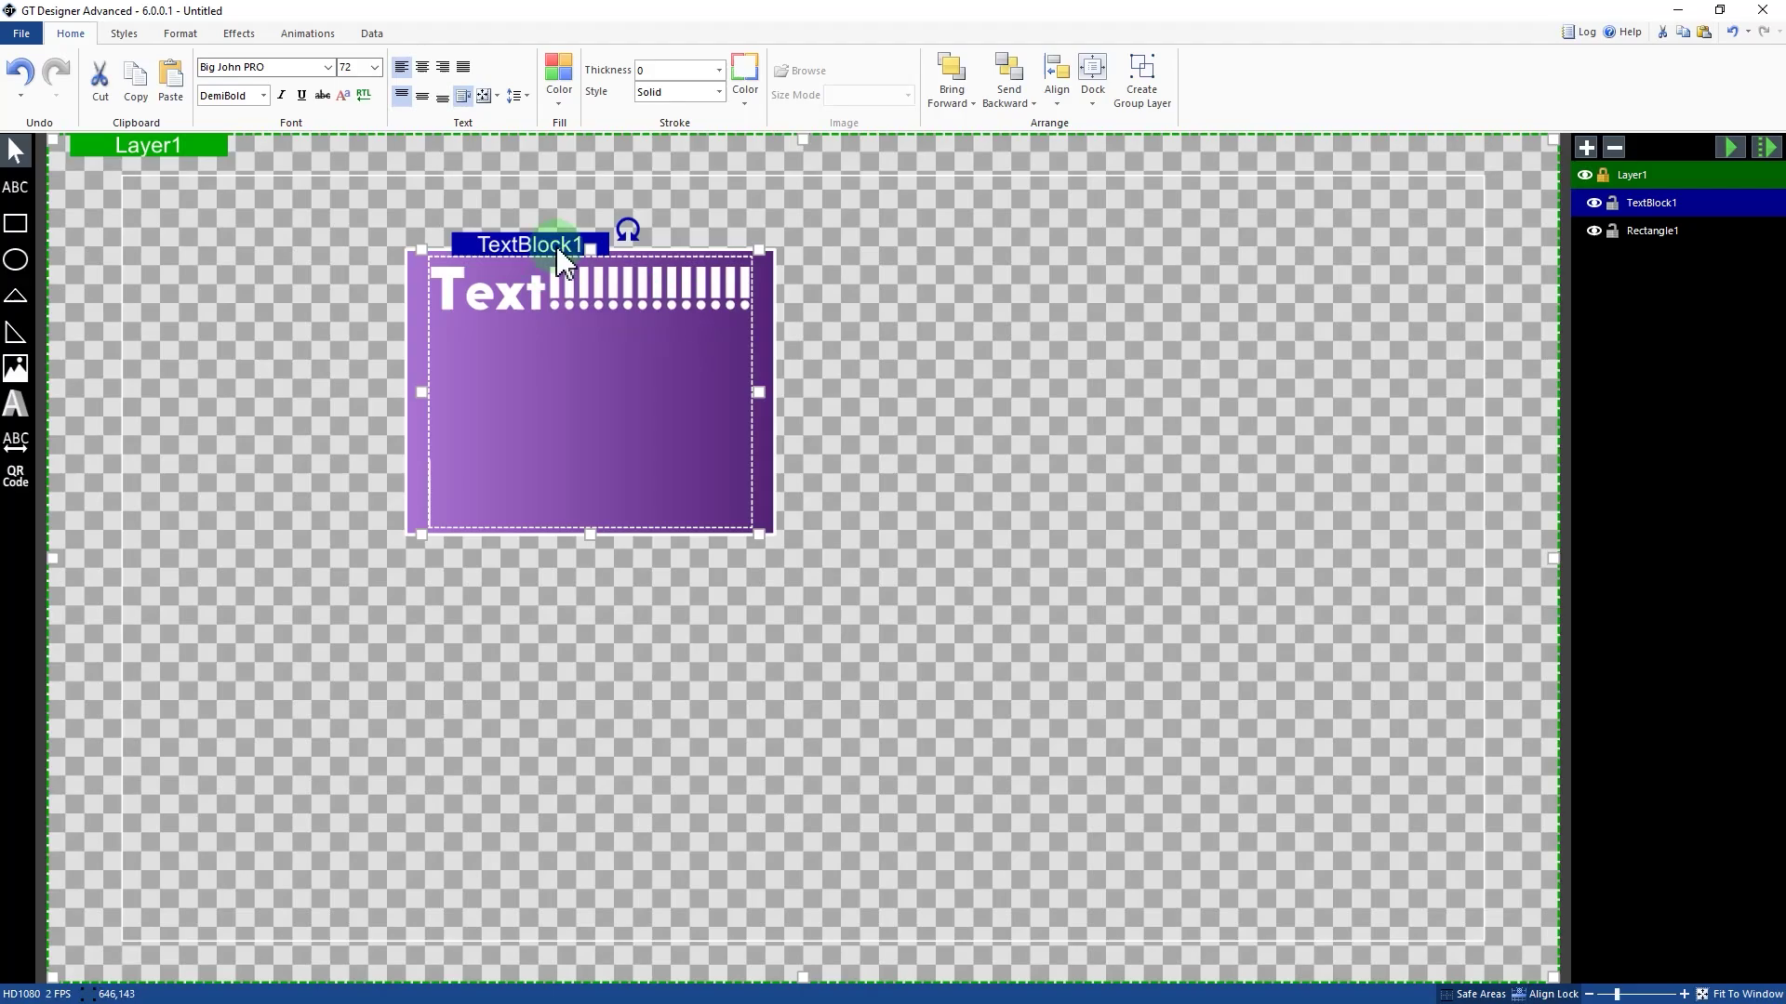
Step: Pick a new anchor position for the text block in its position settings
{"action": "left_click", "coordinate": [180, 33]}
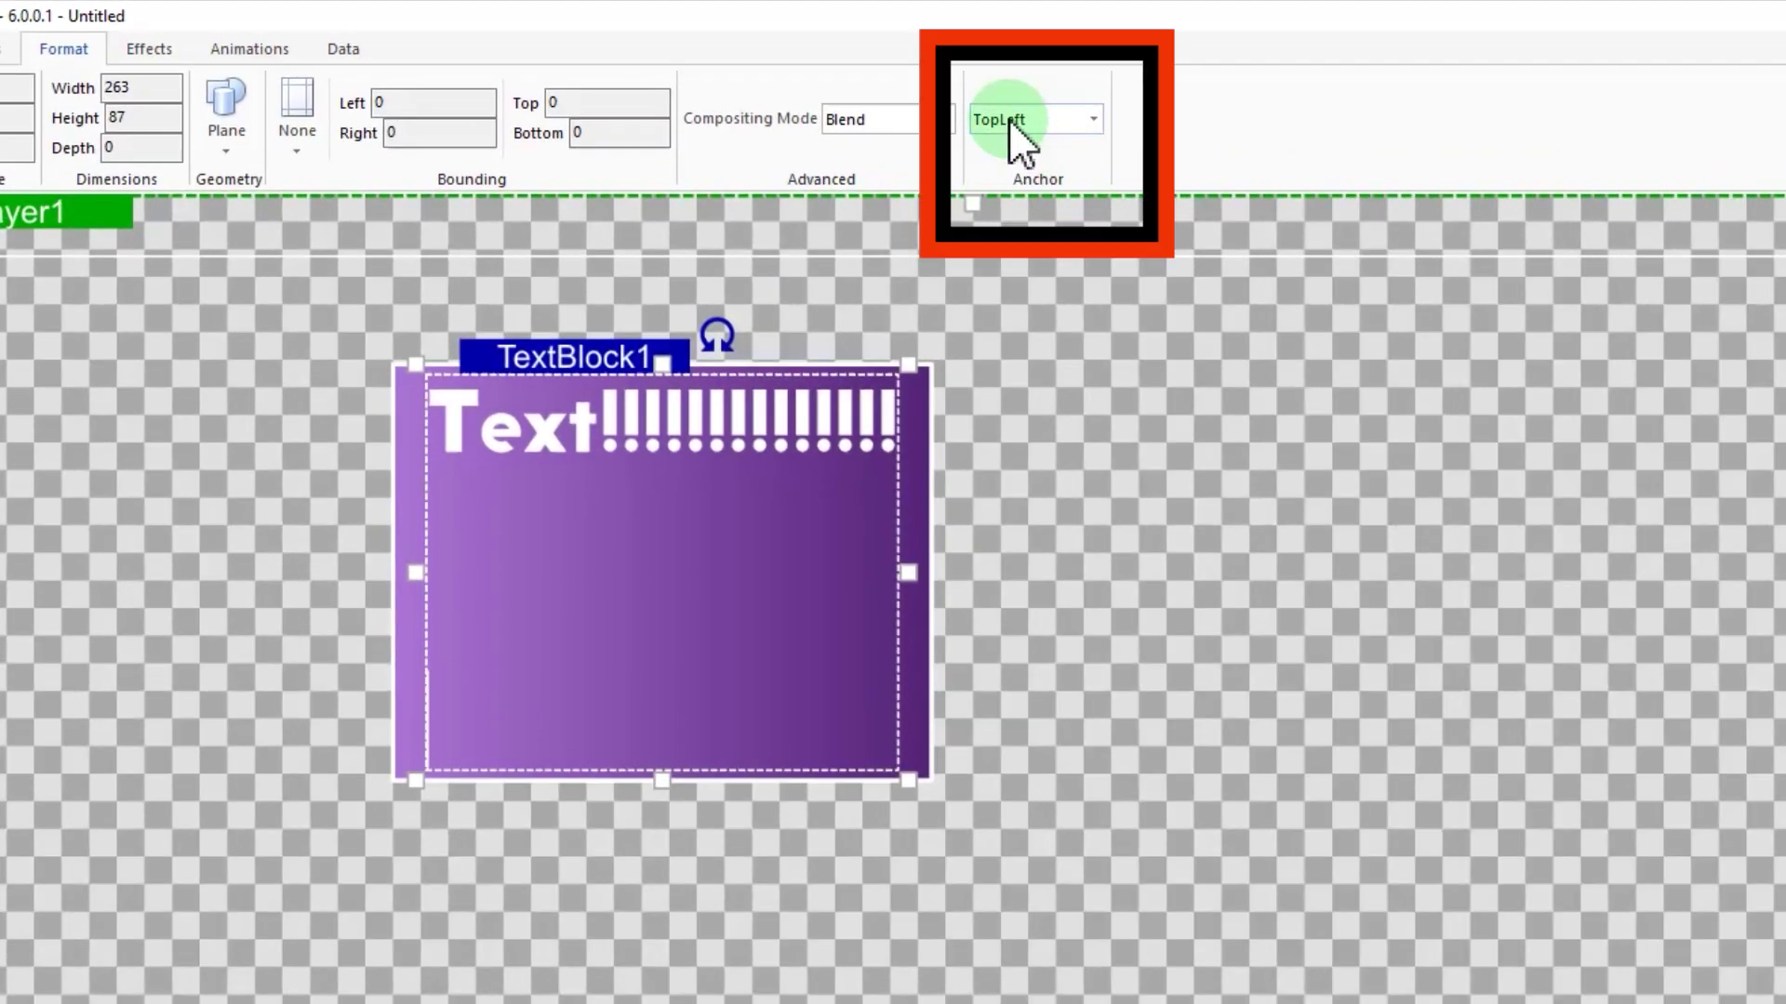
{"action": "left_click", "coordinate": [1044, 131]}
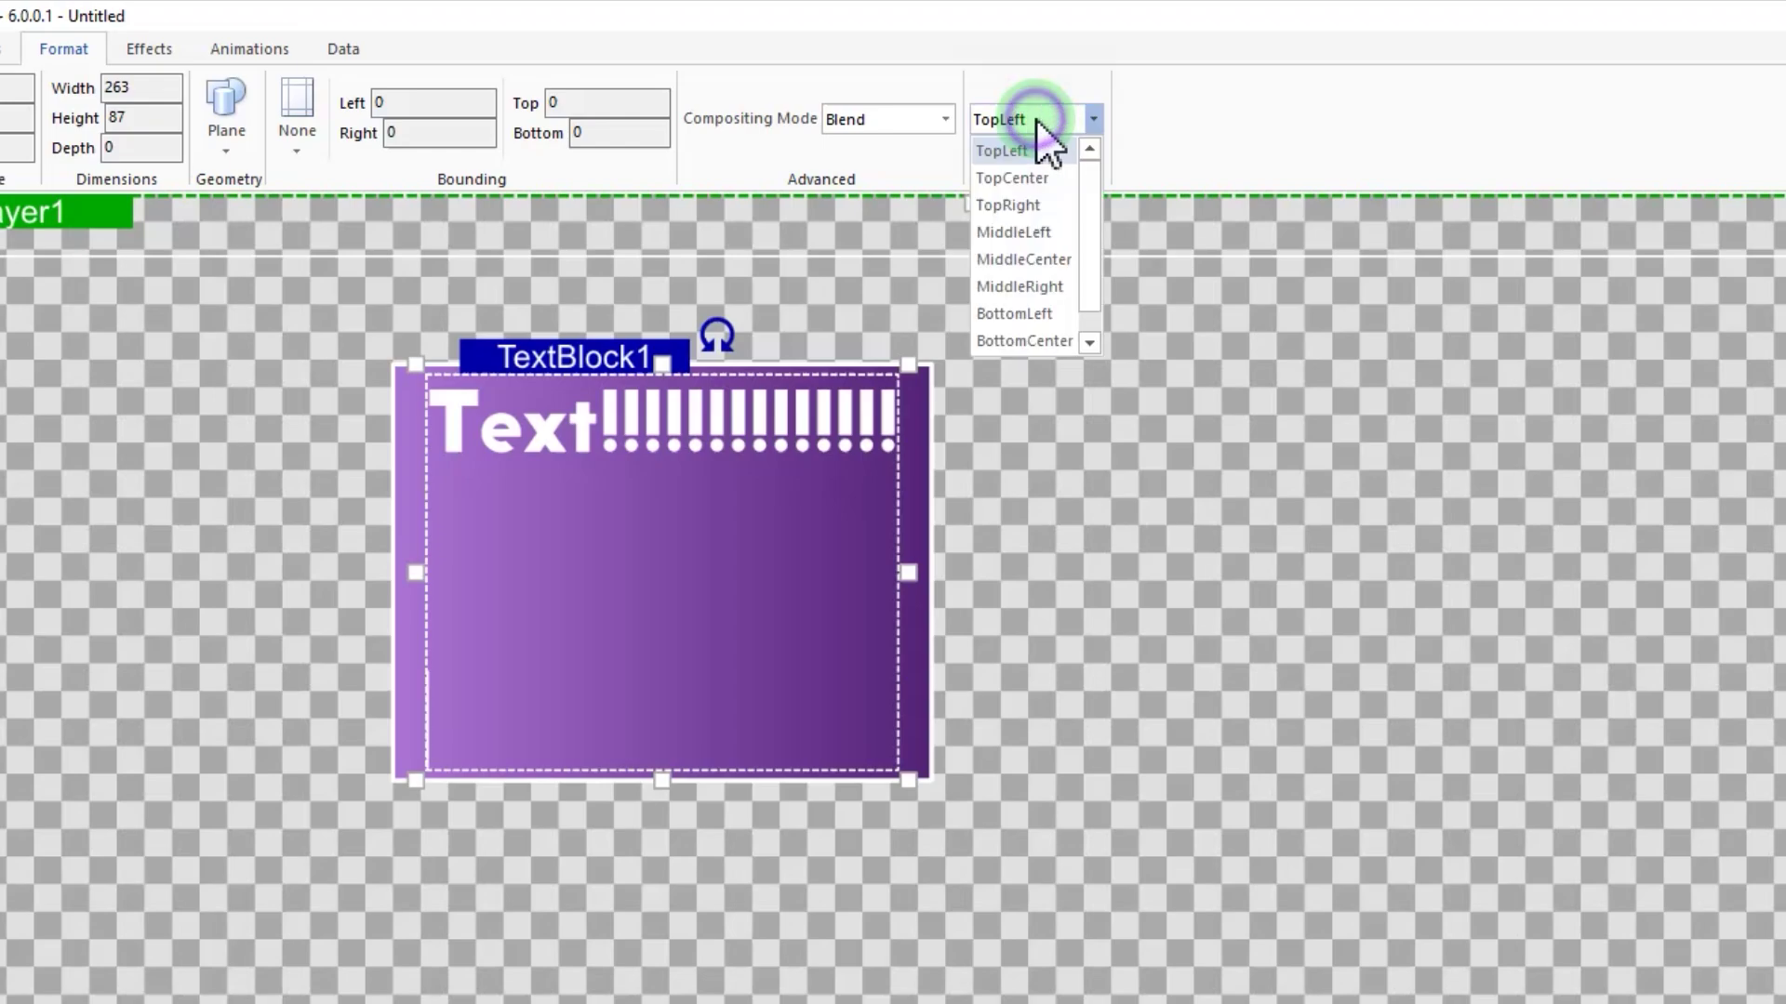
{"action": "scroll", "coordinate": [1084, 320], "scroll_direction": "down", "scroll_amount": 1}
{"action": "left_click", "coordinate": [1042, 343]}
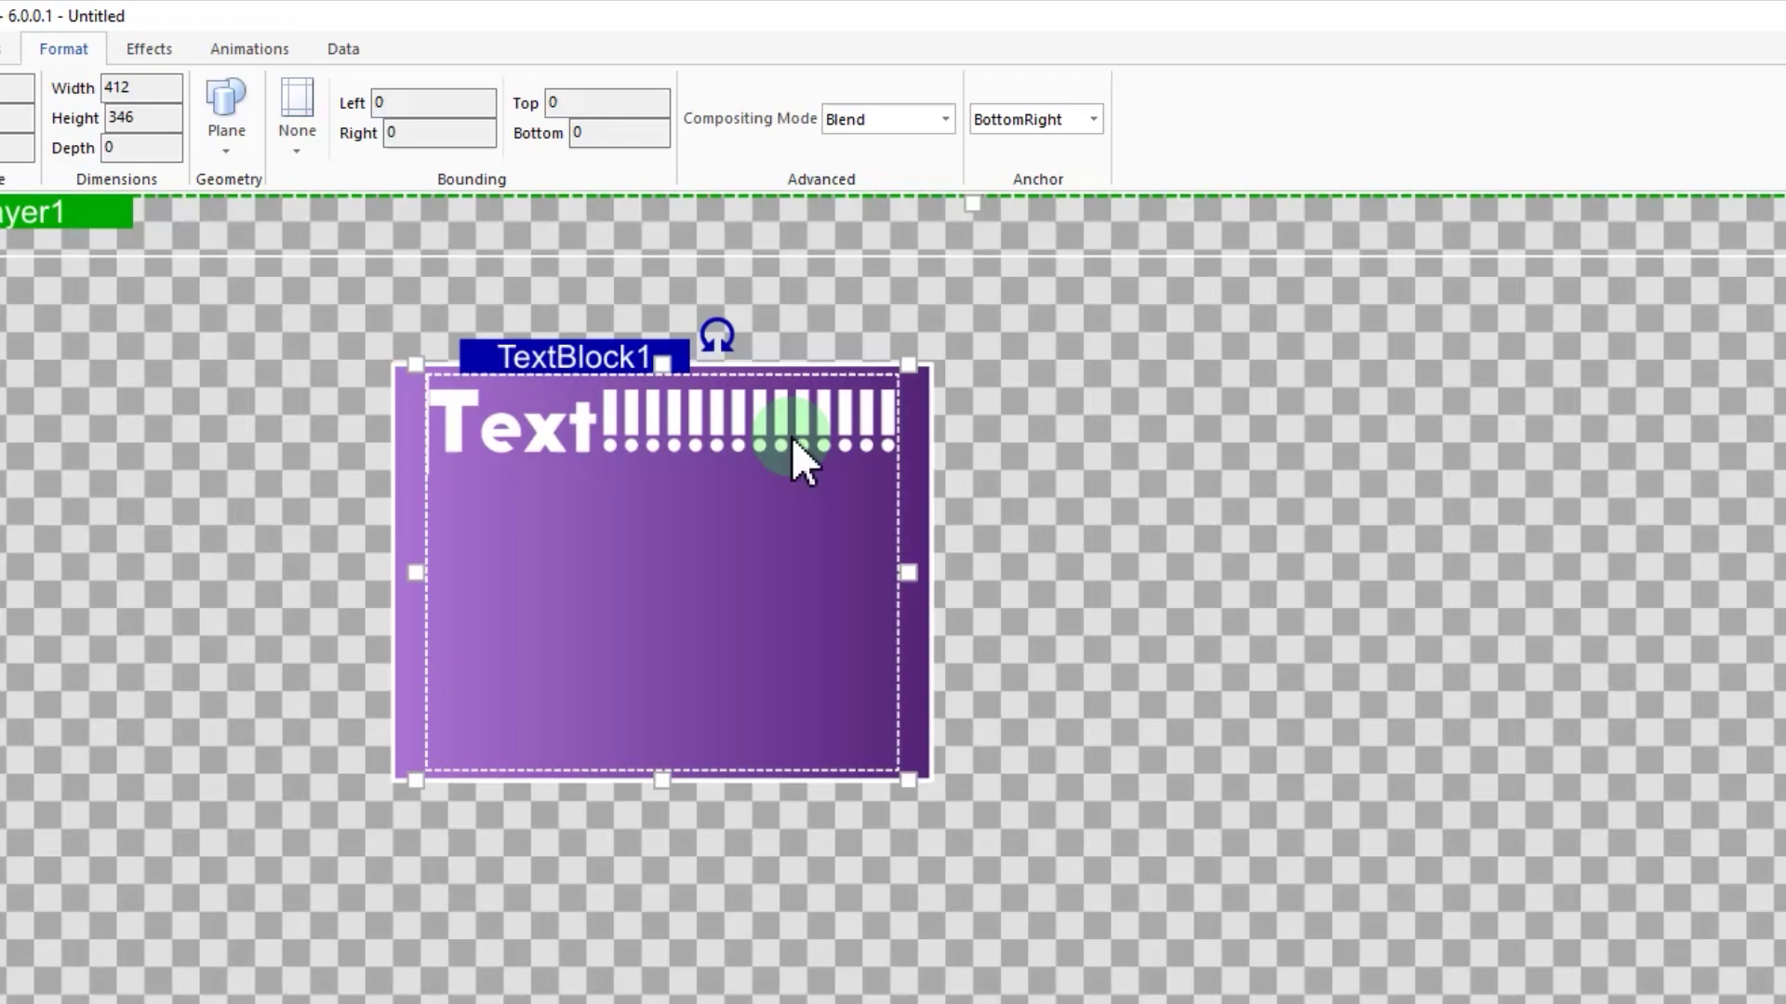
Step: Remove the leading mark and empty lines so the box fits one line of Text!!!!!!!!!!!!
{"action": "type", "text": "!!!!!"}
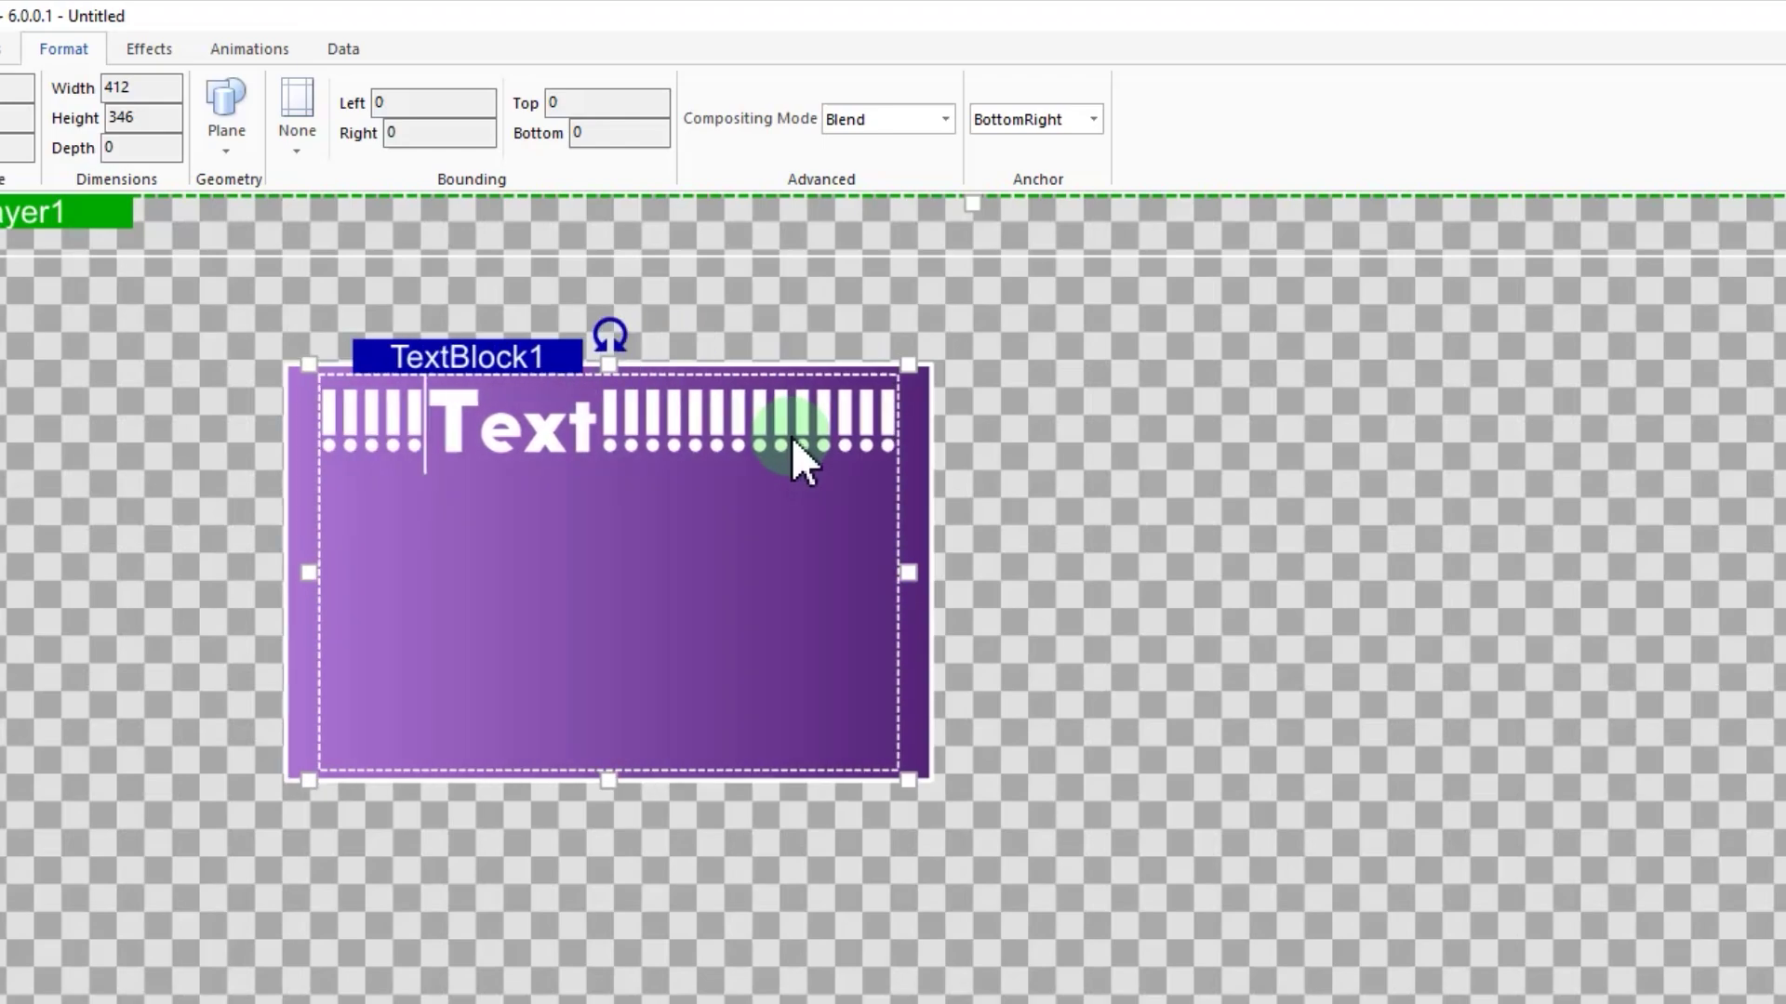
{"action": "type", "text": "!"}
{"action": "key", "text": "Return"}
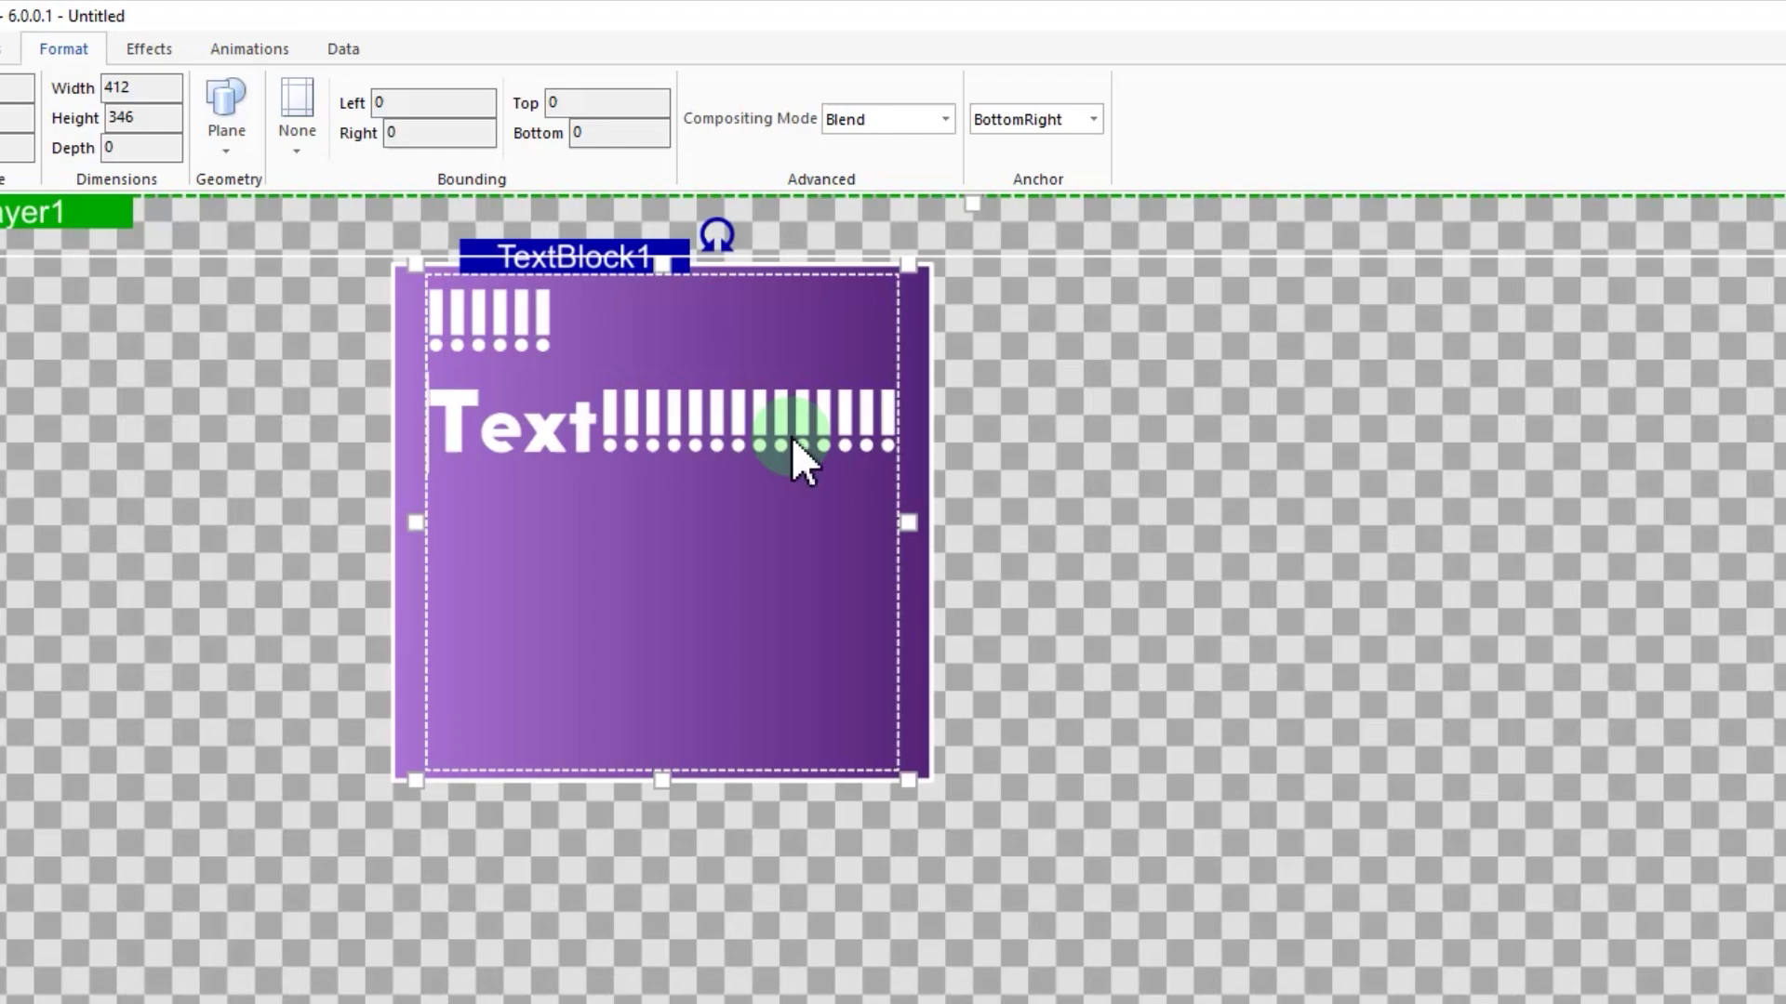
{"action": "key", "text": "BackSpace"}
{"action": "key", "text": "BackSpace"}
{"action": "key", "text": "BackSpace"}
{"action": "key", "text": "BackSpace"}
{"action": "key", "text": "BackSpace"}
{"action": "key", "text": "BackSpace"}
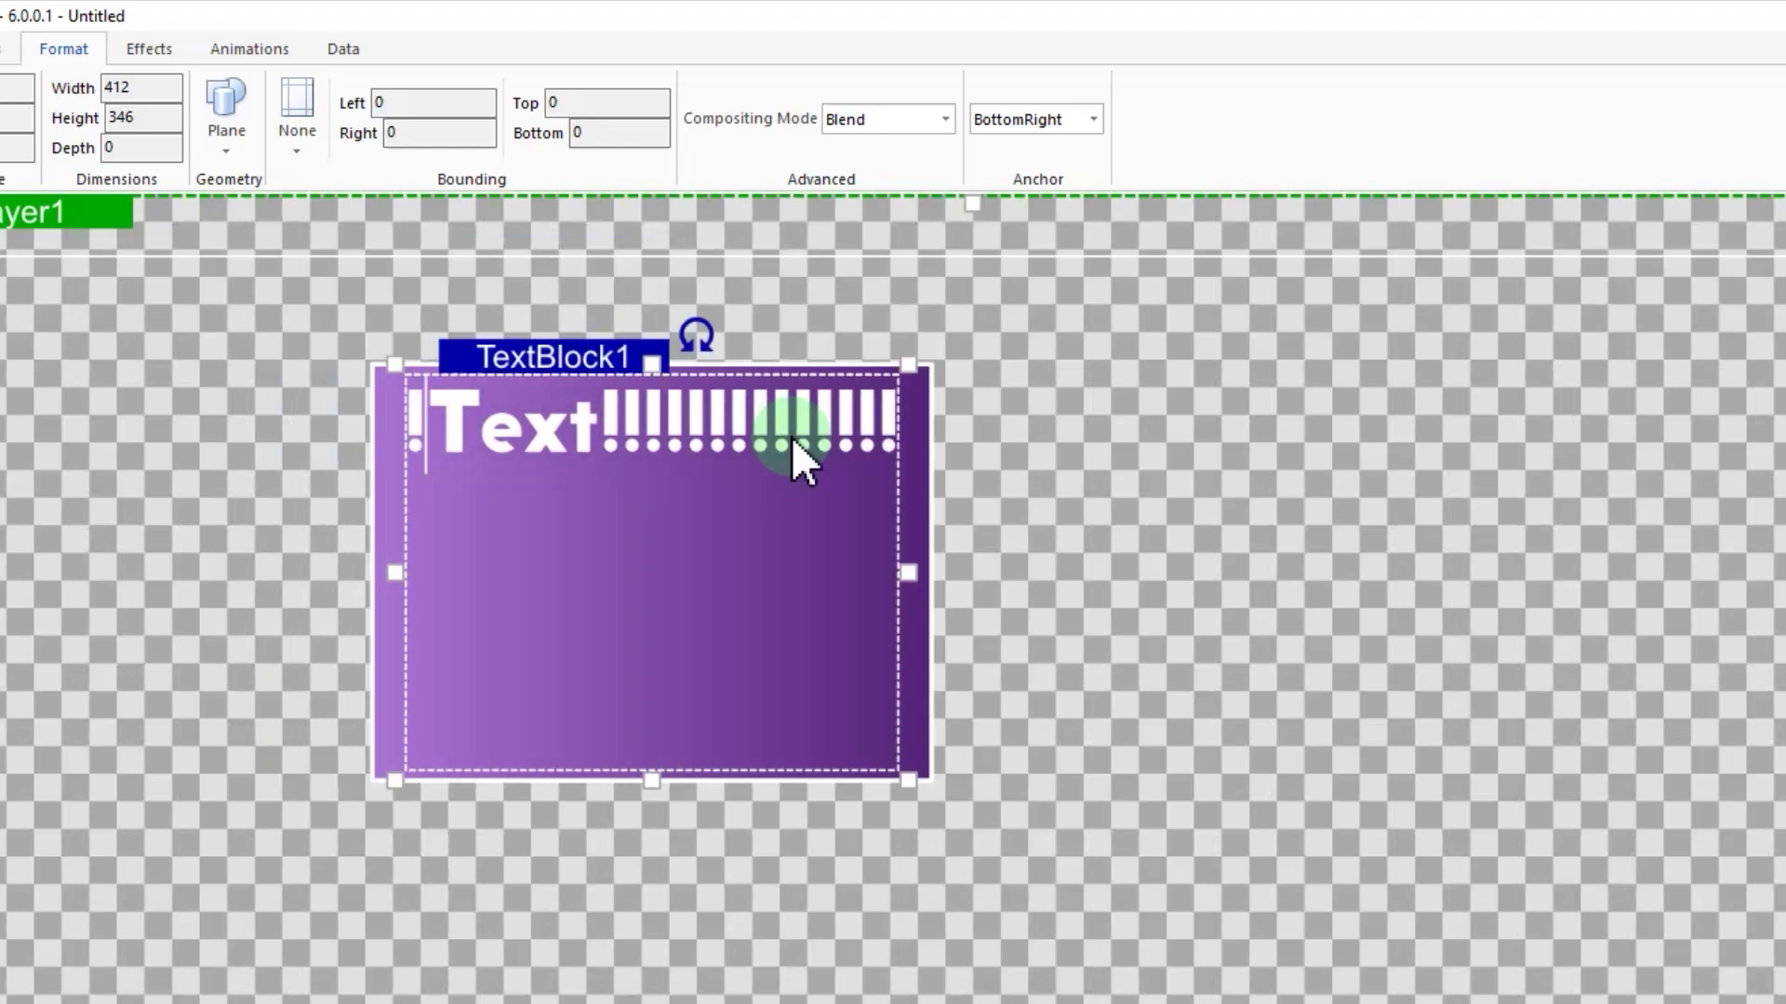
{"action": "key", "text": "BackSpace"}
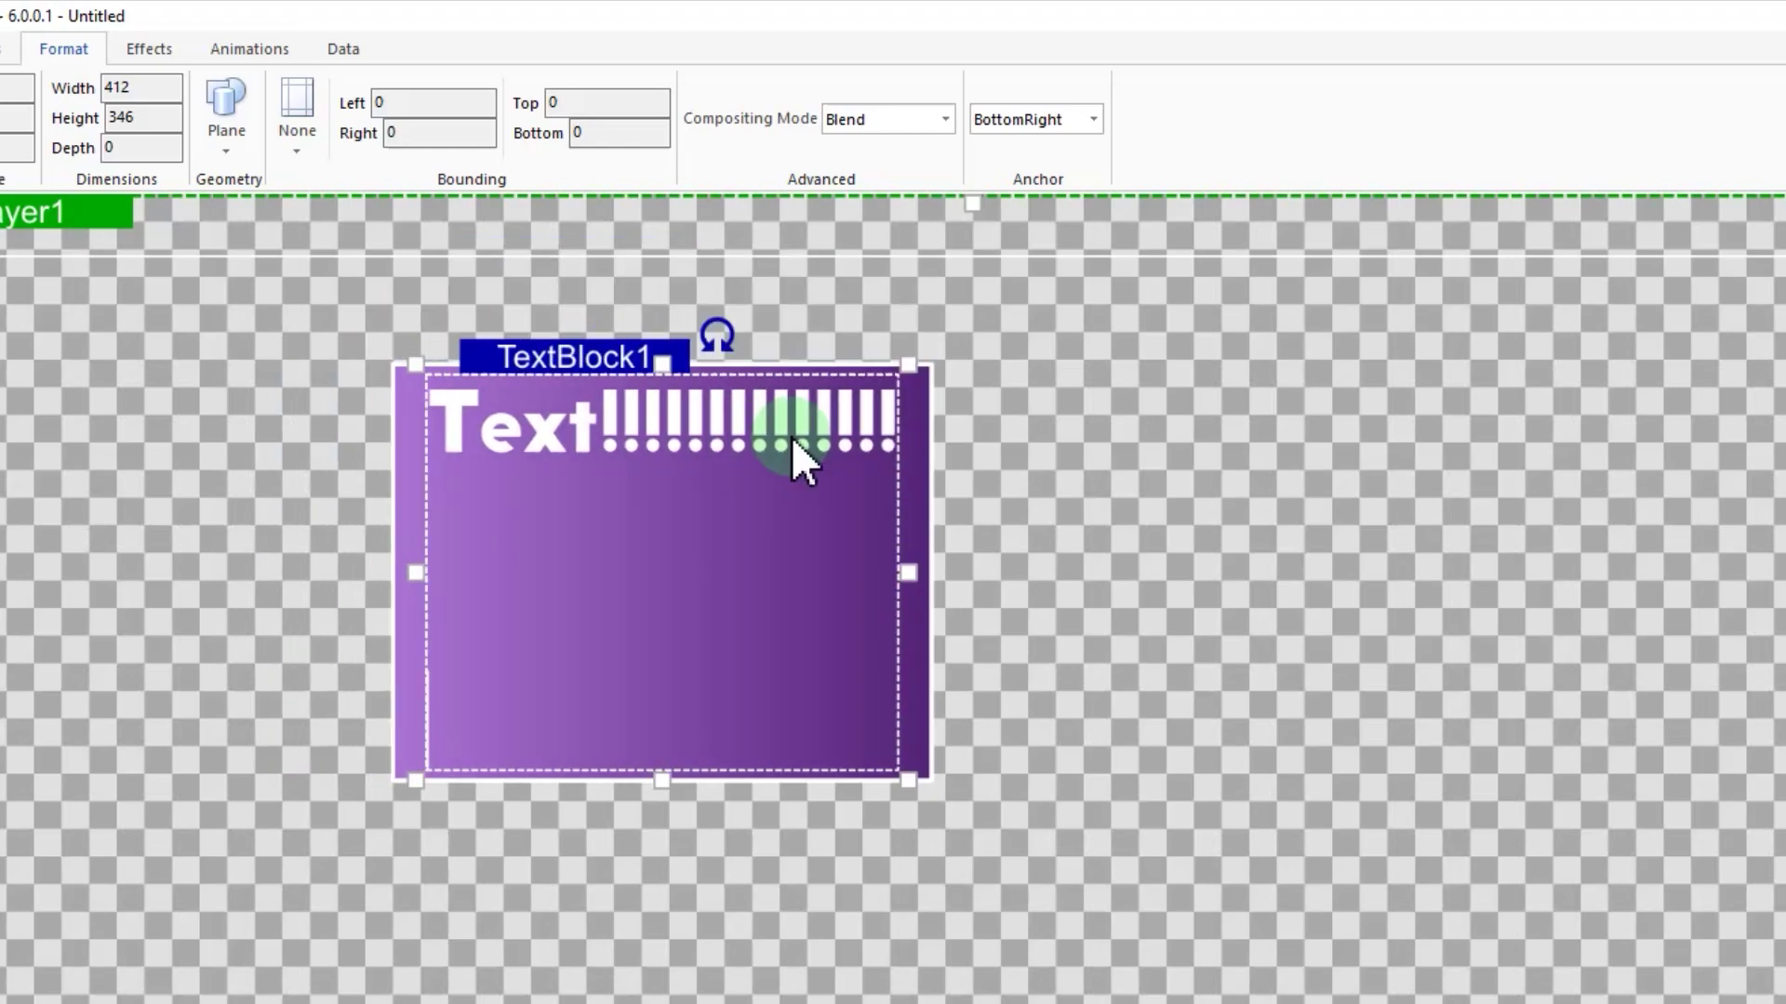
{"action": "key", "text": "BackSpace"}
{"action": "key", "text": "BackSpace"}
{"action": "key", "text": "BackSpace"}
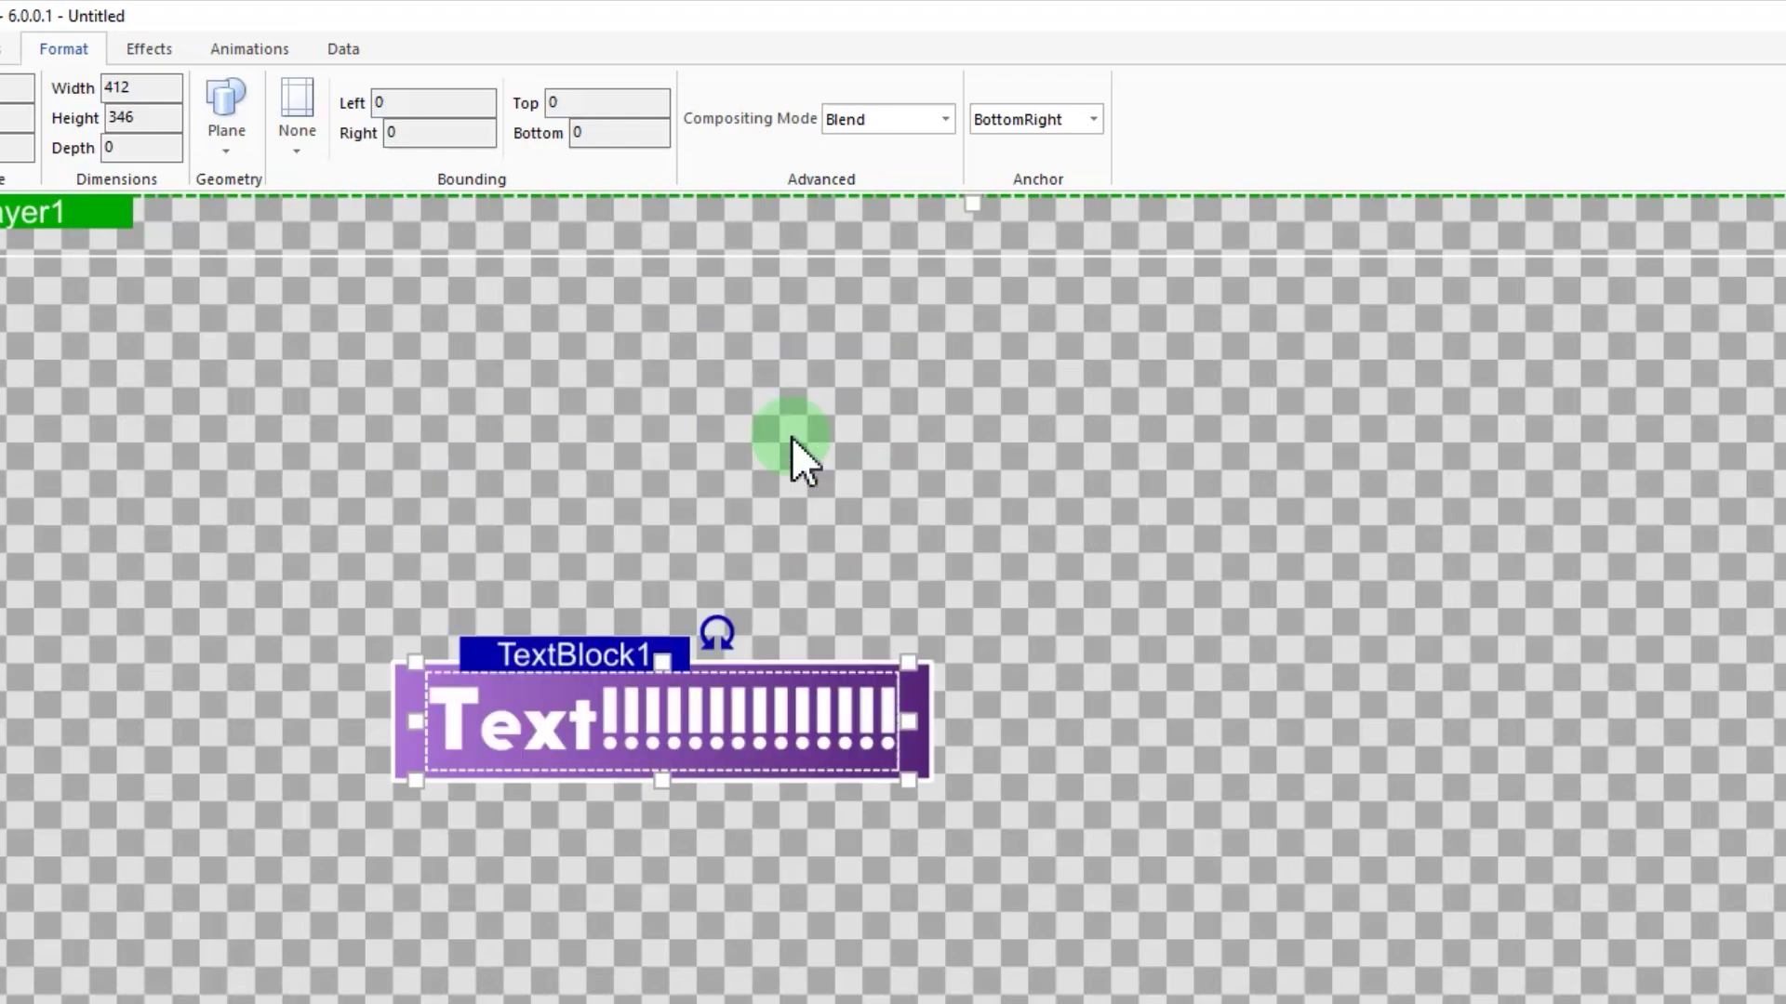
Step: Anchor TextBlock1 at TopCenter and move it to the bottom centre (X 960, Y 927)
{"action": "left_click", "coordinate": [1088, 115]}
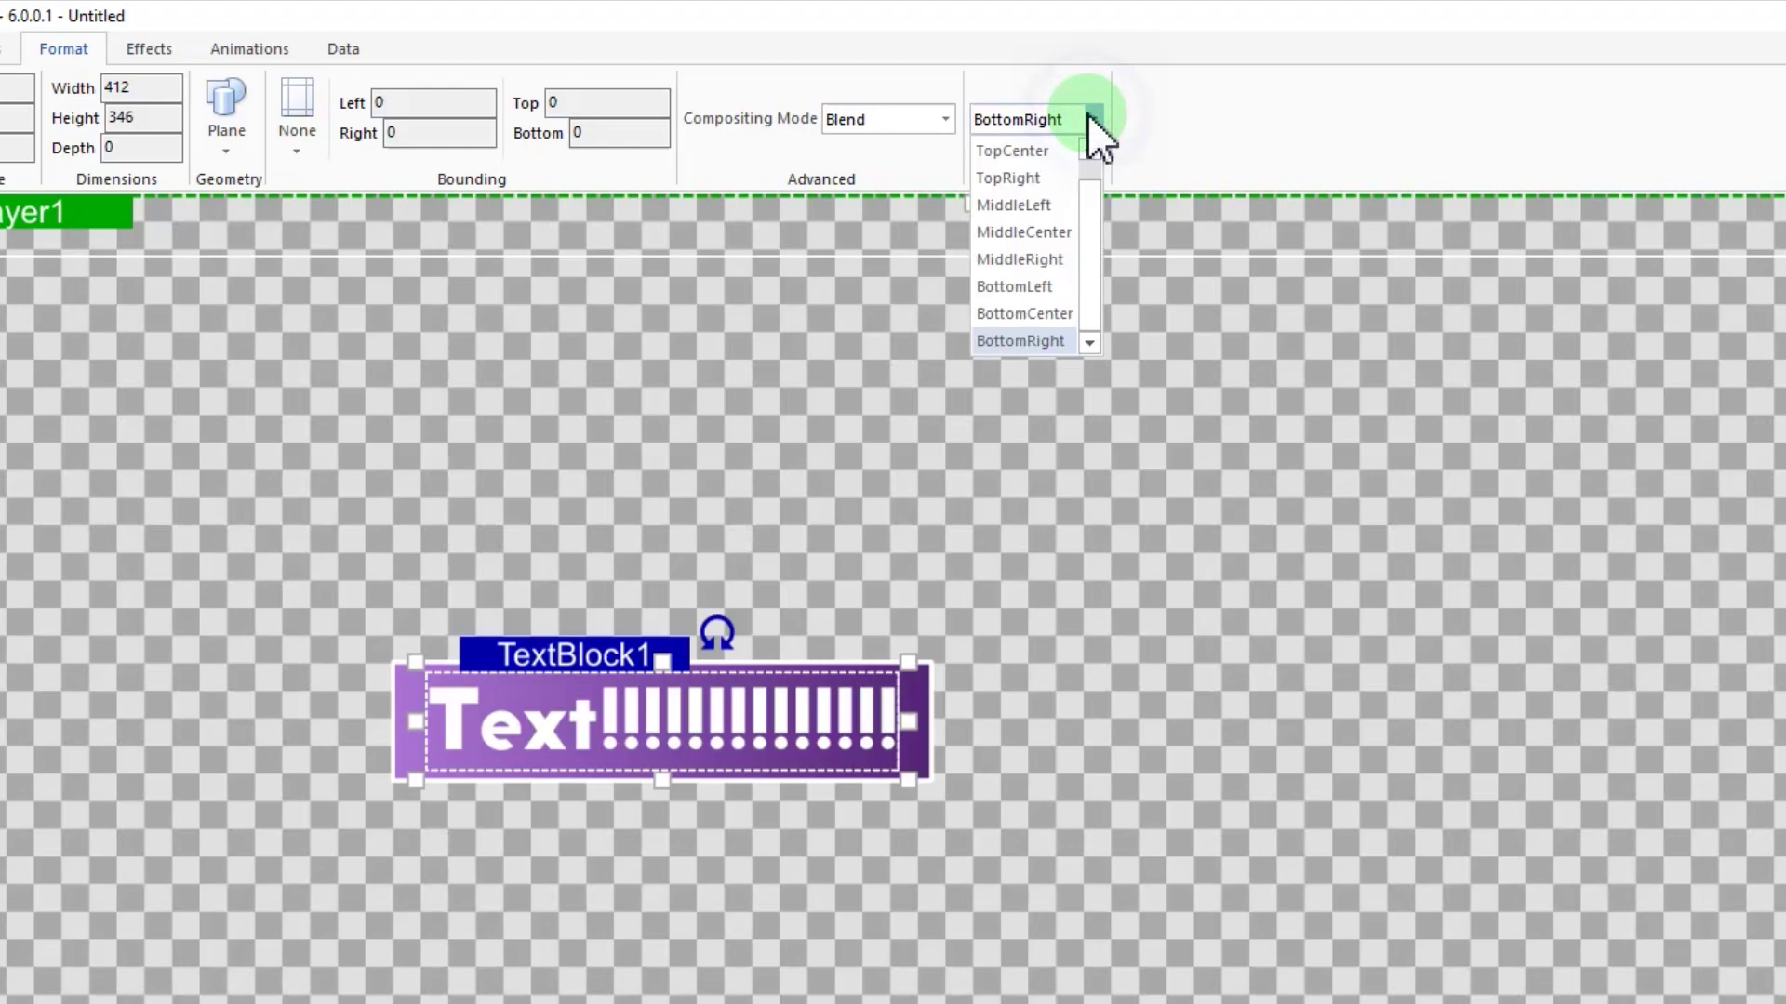
{"action": "left_click", "coordinate": [1044, 150]}
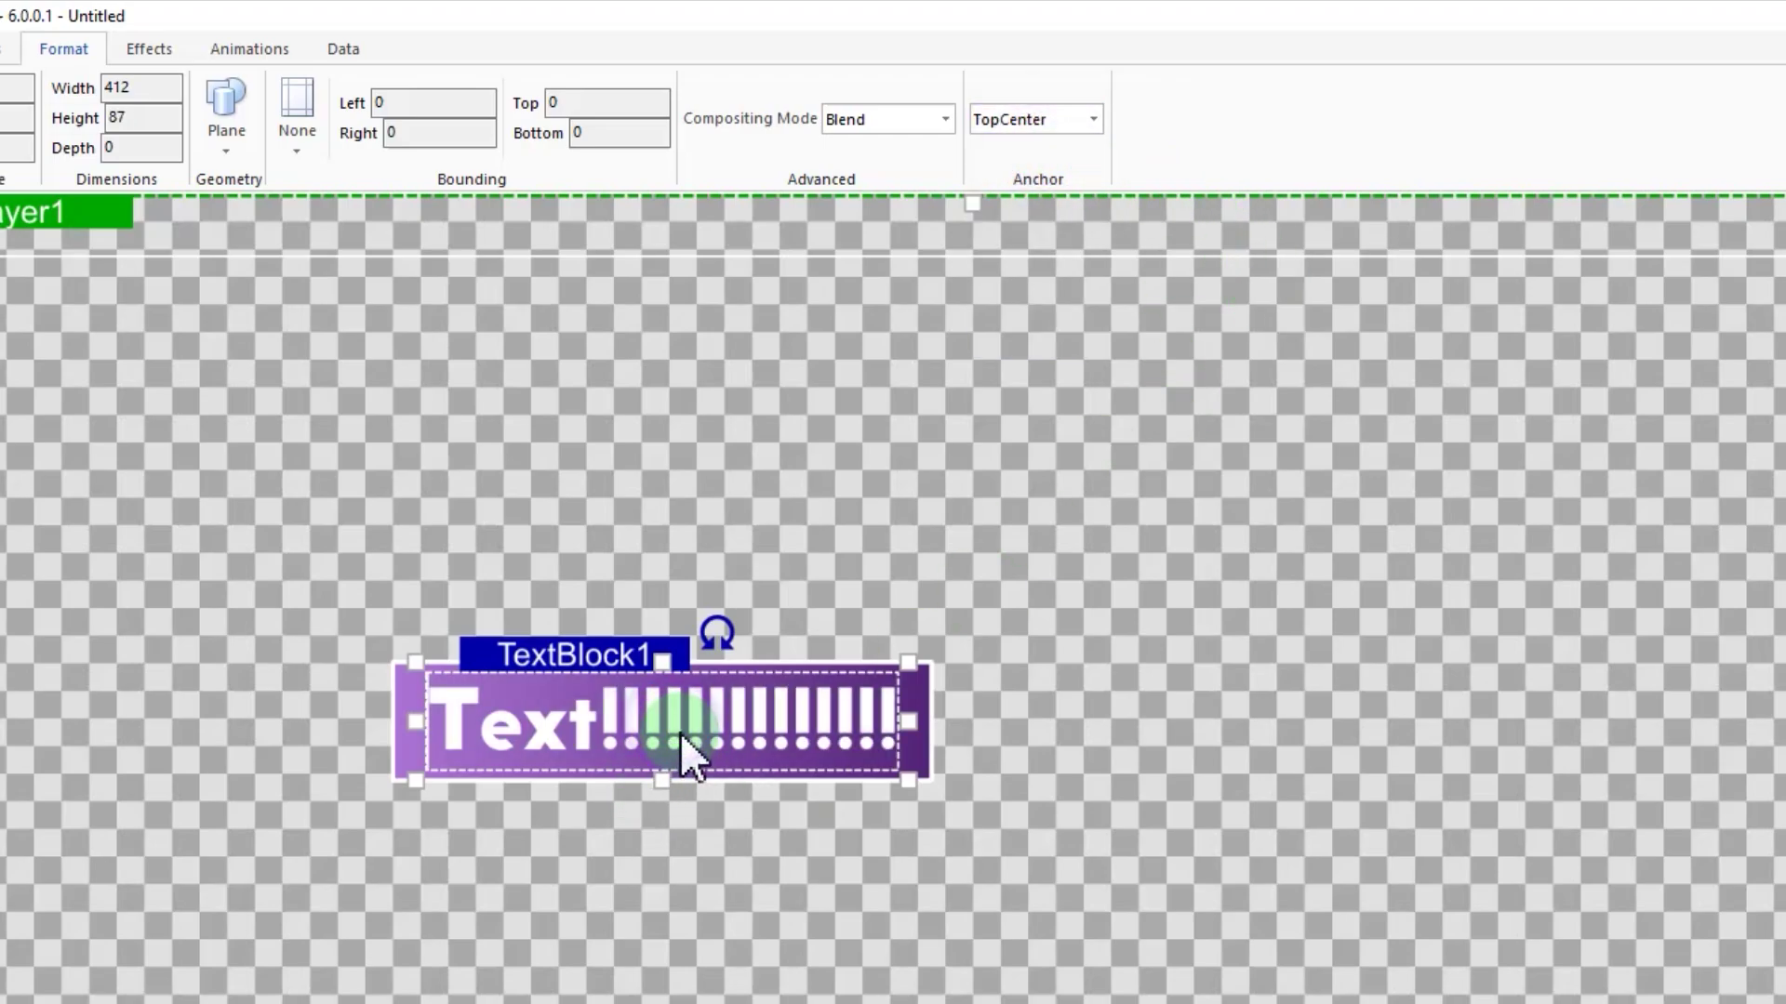
{"action": "type", "text": "!!!!!!!"}
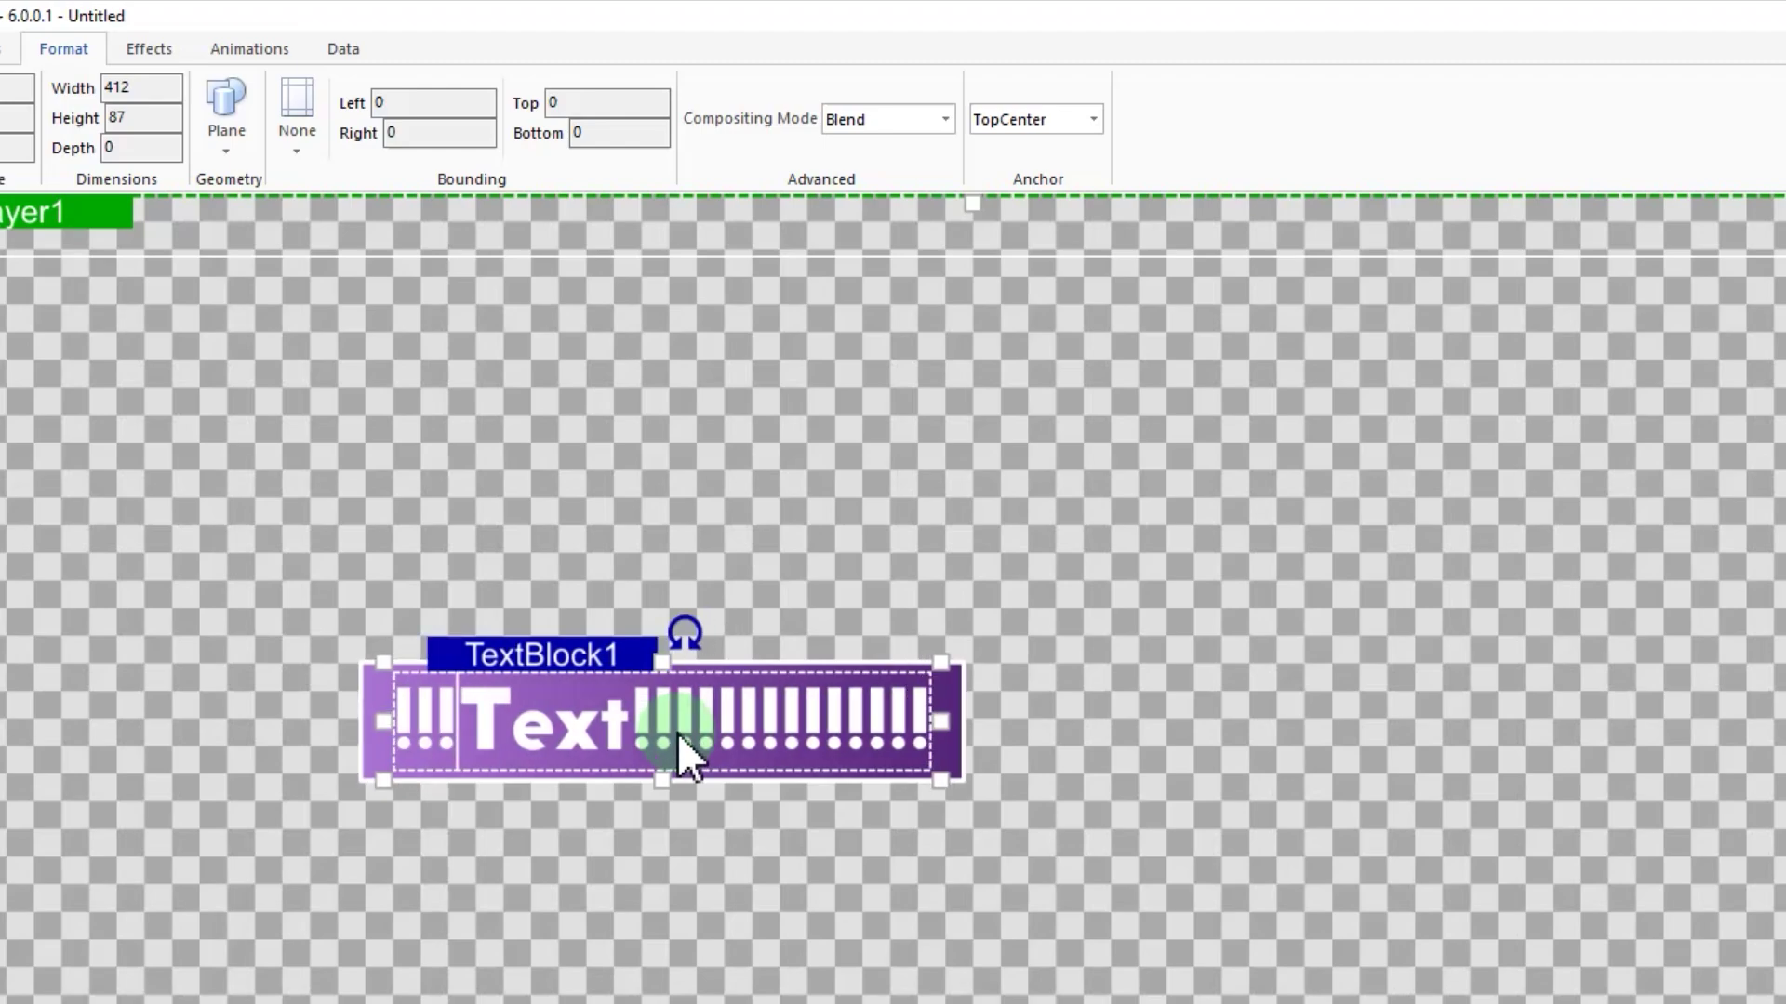
{"action": "type", "text": "!!!!"}
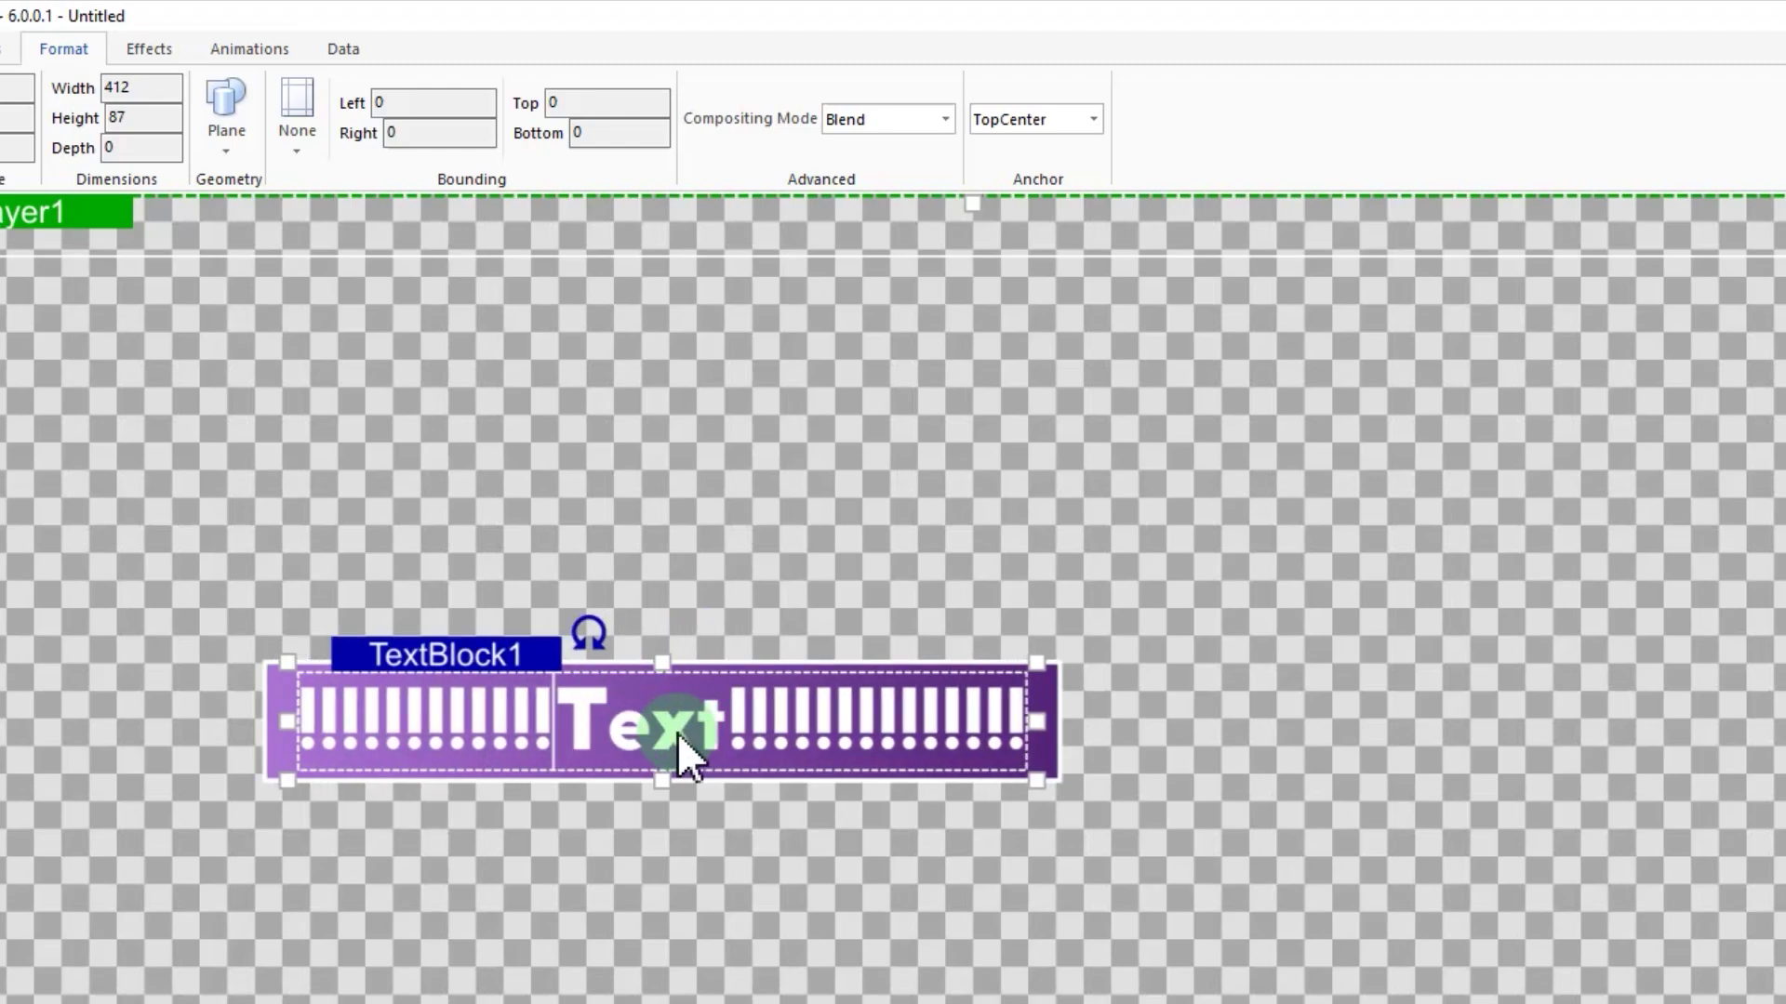
{"action": "key", "text": "BackSpace"}
{"action": "key", "text": "BackSpace"}
{"action": "key", "text": "BackSpace"}
{"action": "key", "text": "BackSpace"}
{"action": "key", "text": "BackSpace"}
{"action": "key", "text": "BackSpace"}
{"action": "key", "text": "BackSpace"}
{"action": "key", "text": "BackSpace"}
{"action": "key", "text": "BackSpace"}
{"action": "key", "text": "BackSpace"}
{"action": "key", "text": "BackSpace"}
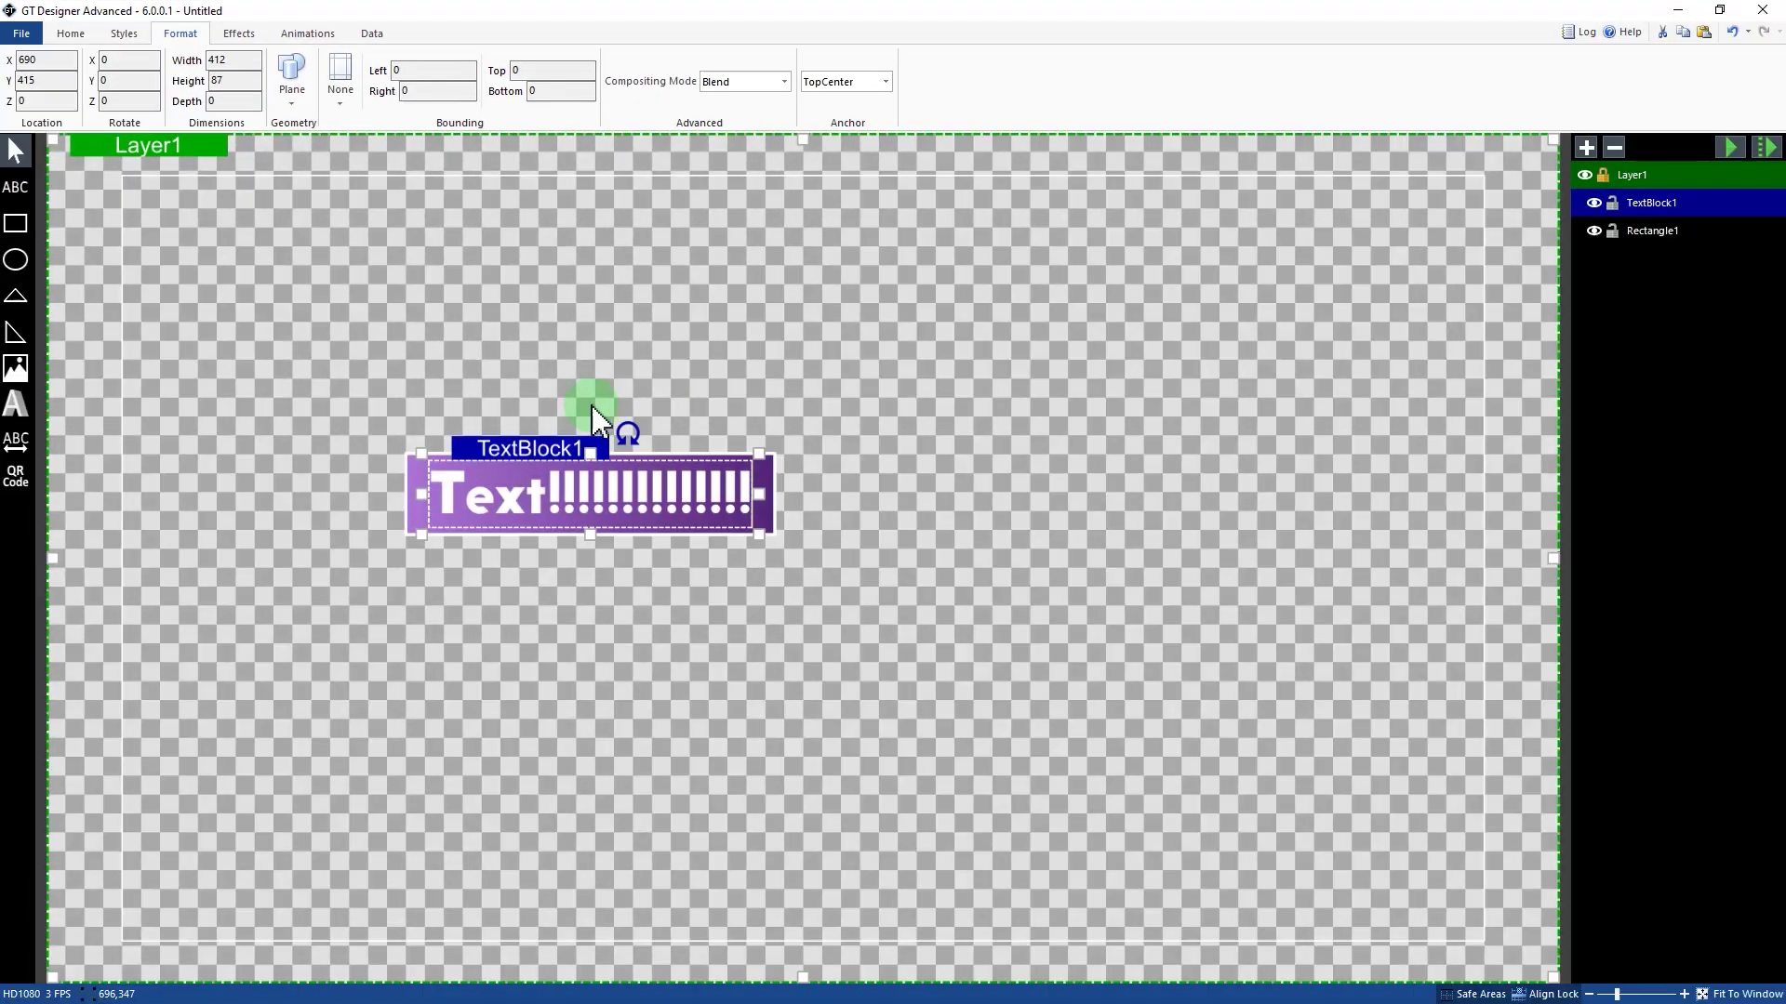
{"action": "left_click_drag", "start_coordinate": [559, 453], "coordinate": [768, 854]}
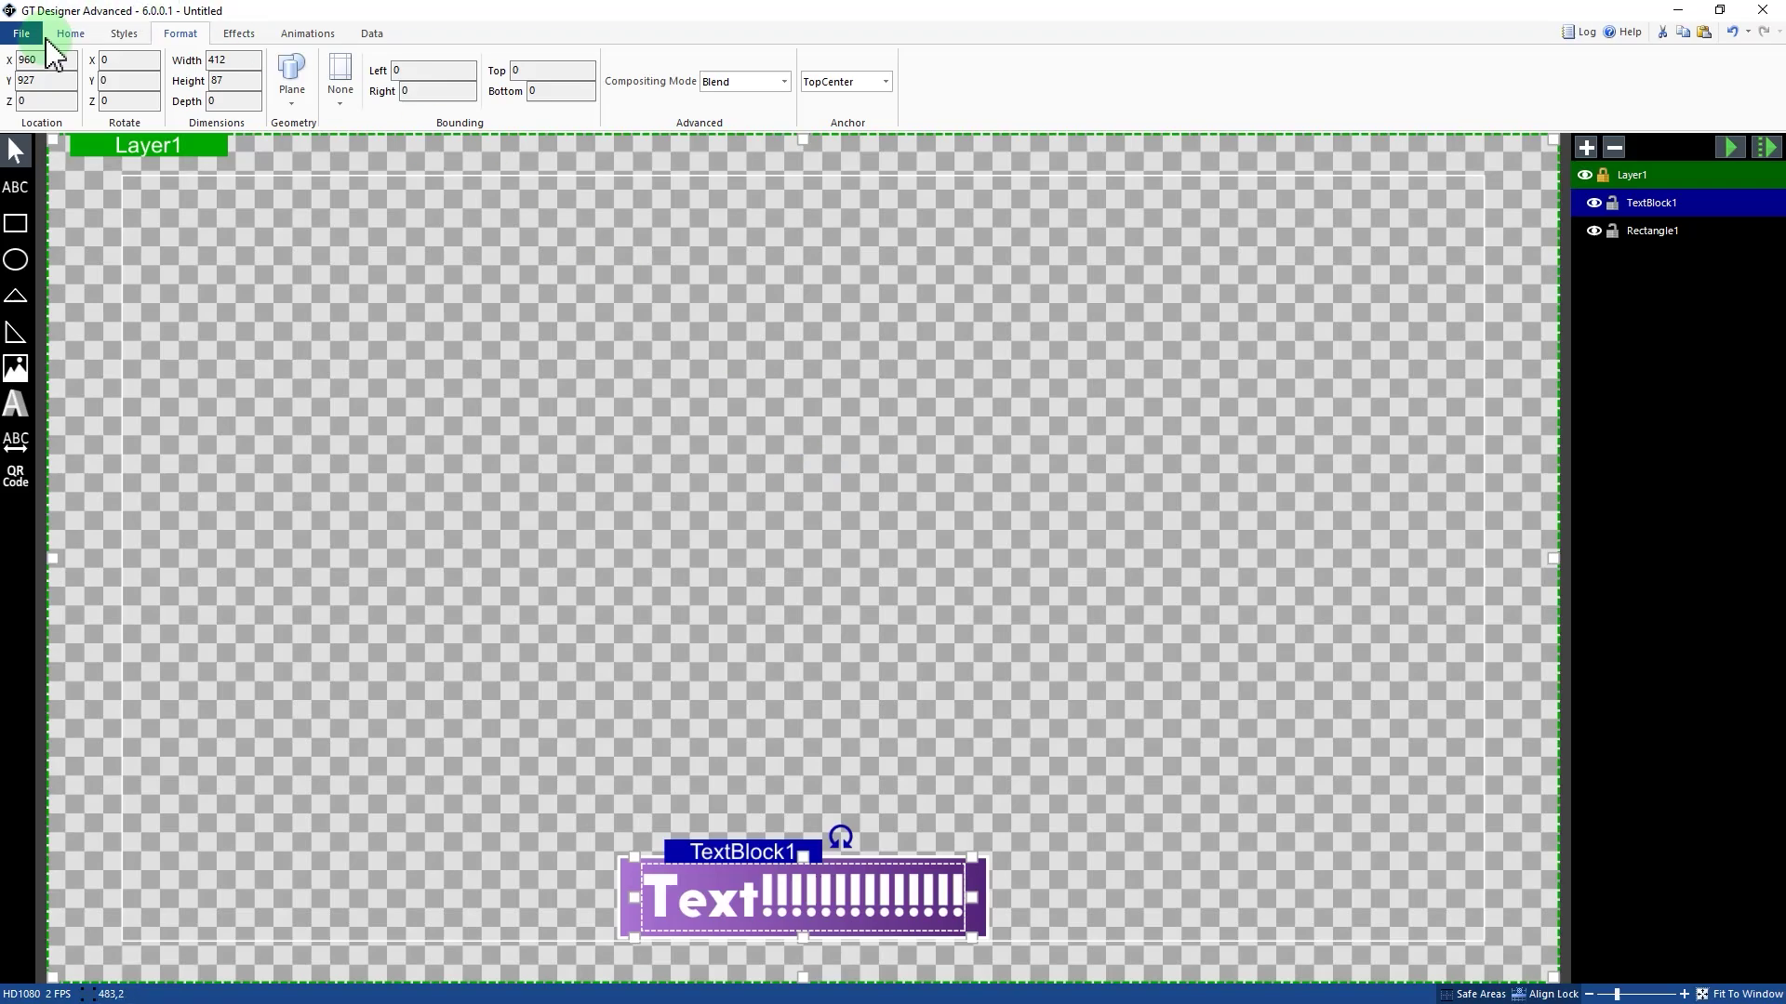
Step: Save the title over Test.gtzip
{"action": "left_click", "coordinate": [20, 33]}
{"action": "left_click", "coordinate": [76, 147]}
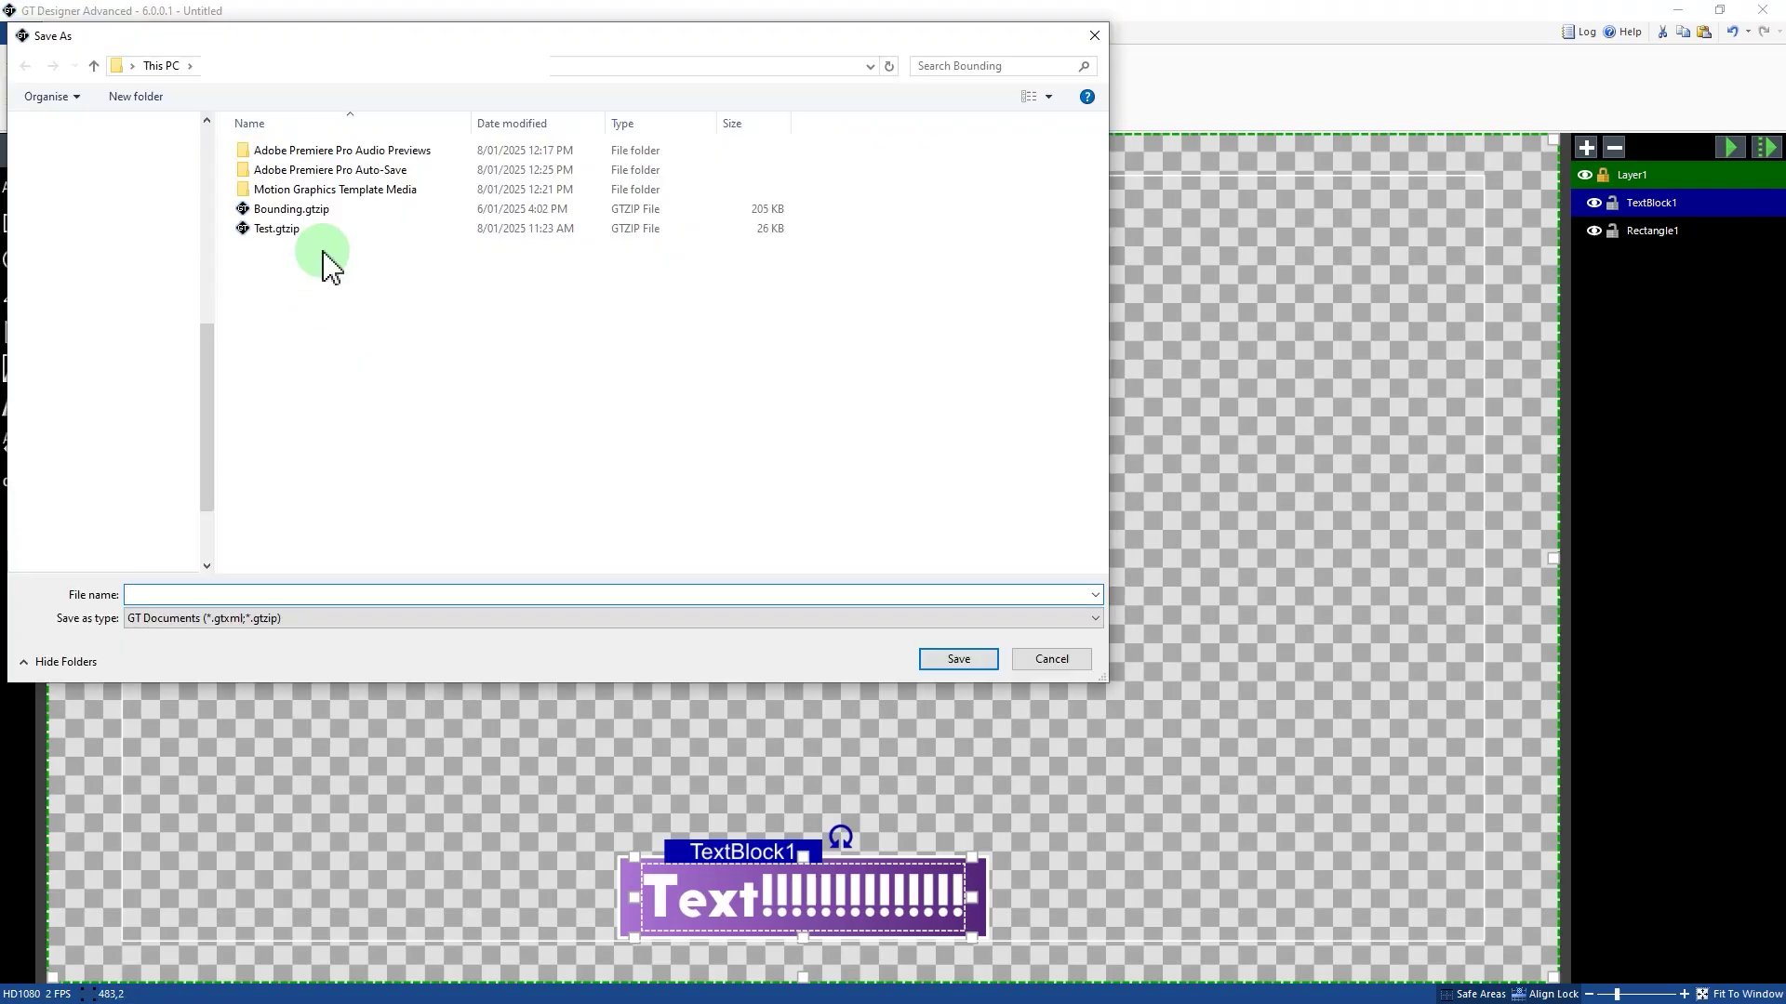
{"action": "left_click", "coordinate": [326, 228]}
{"action": "left_click", "coordinate": [959, 661]}
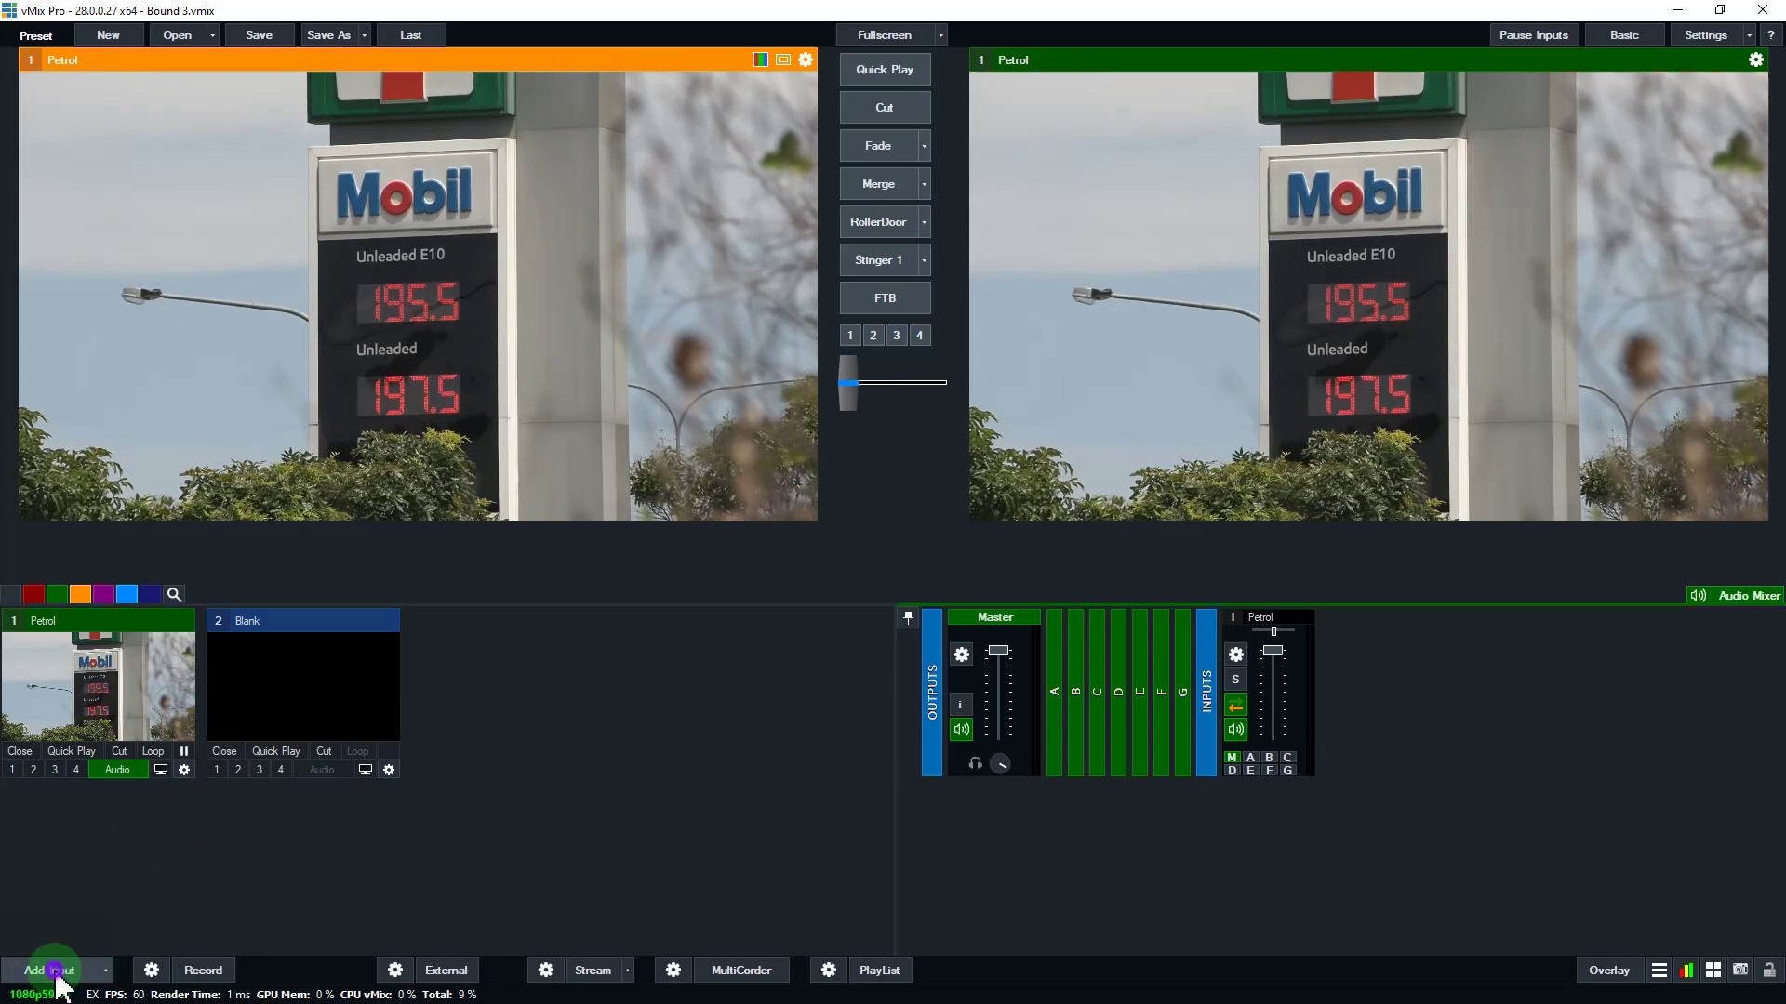
Step: Add the recently saved 'test' title to vMix as input 2
{"action": "left_click", "coordinate": [51, 970]}
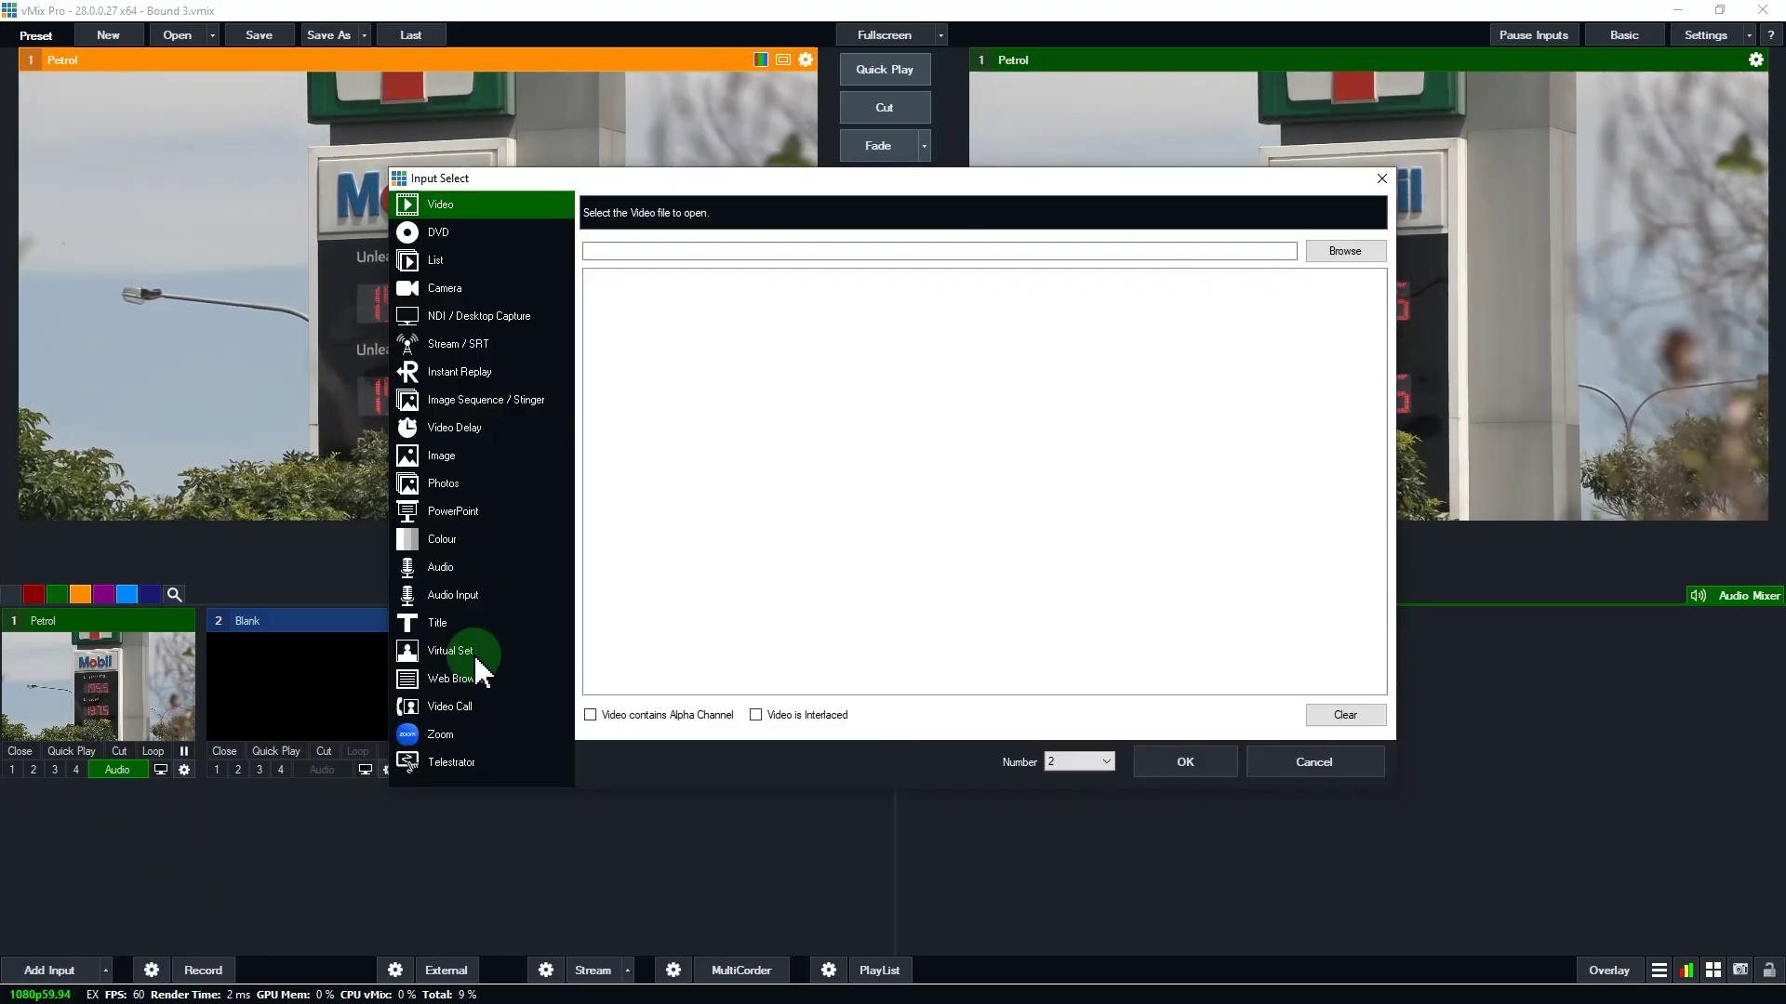
{"action": "left_click", "coordinate": [465, 623]}
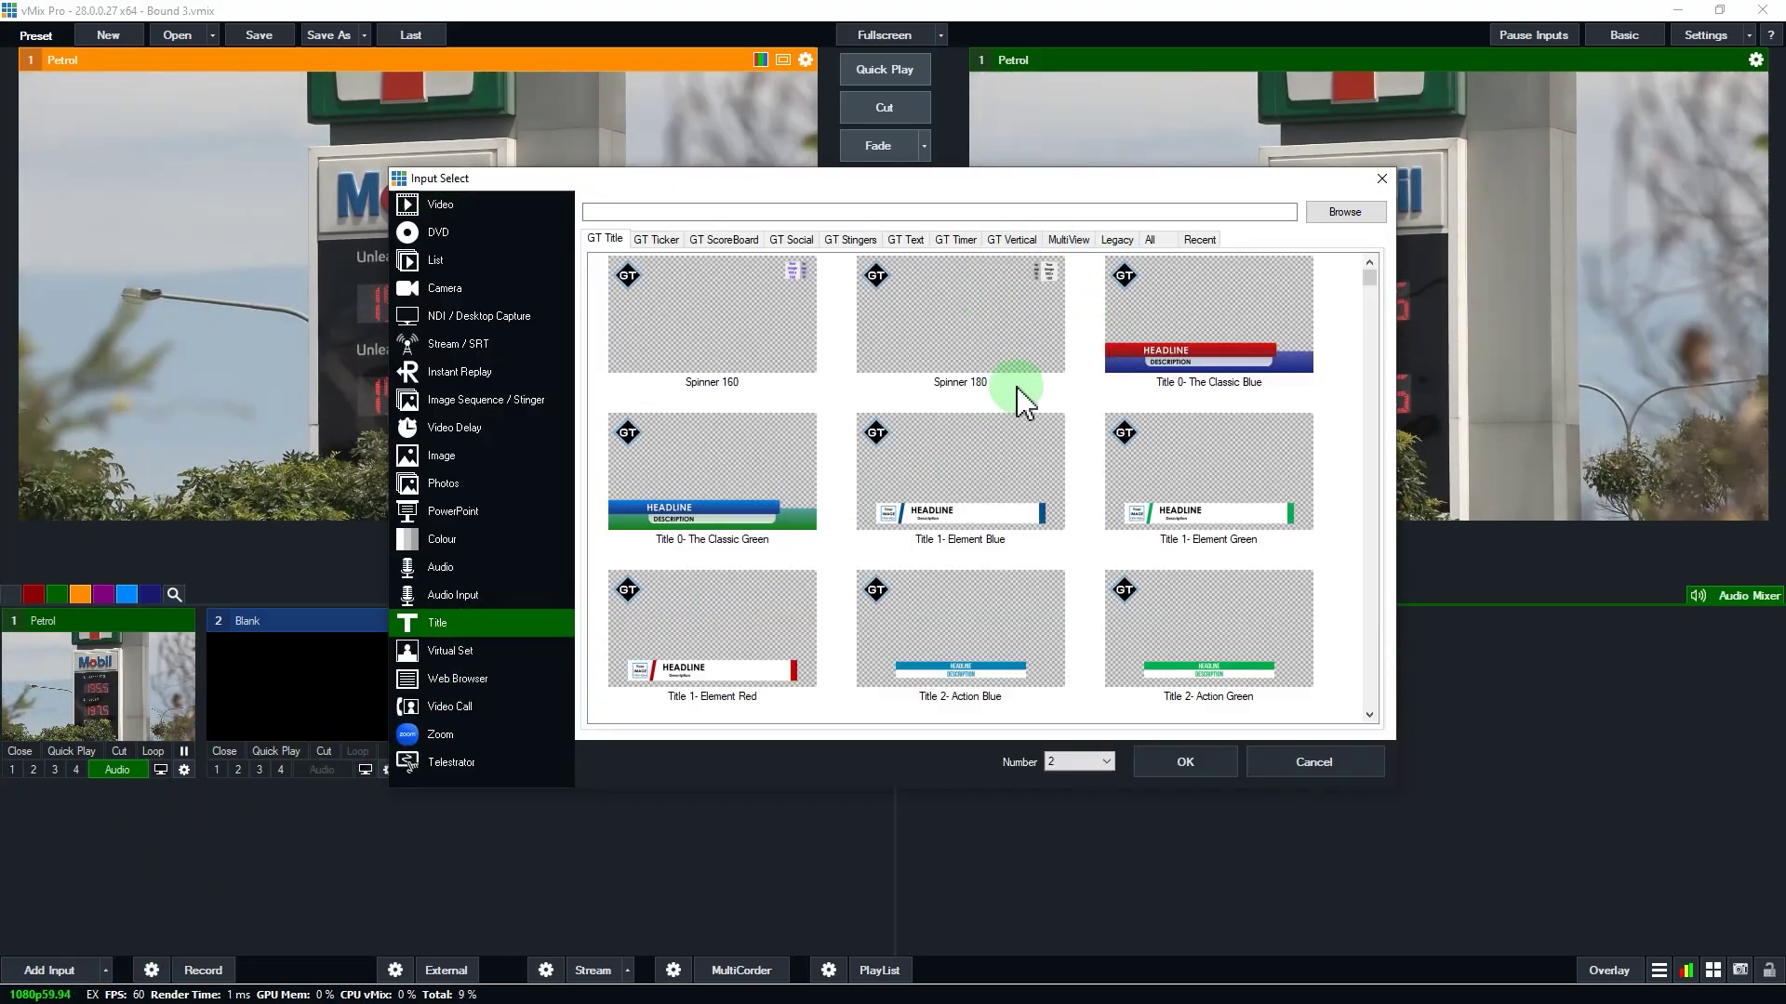
{"action": "left_click", "coordinate": [1198, 243]}
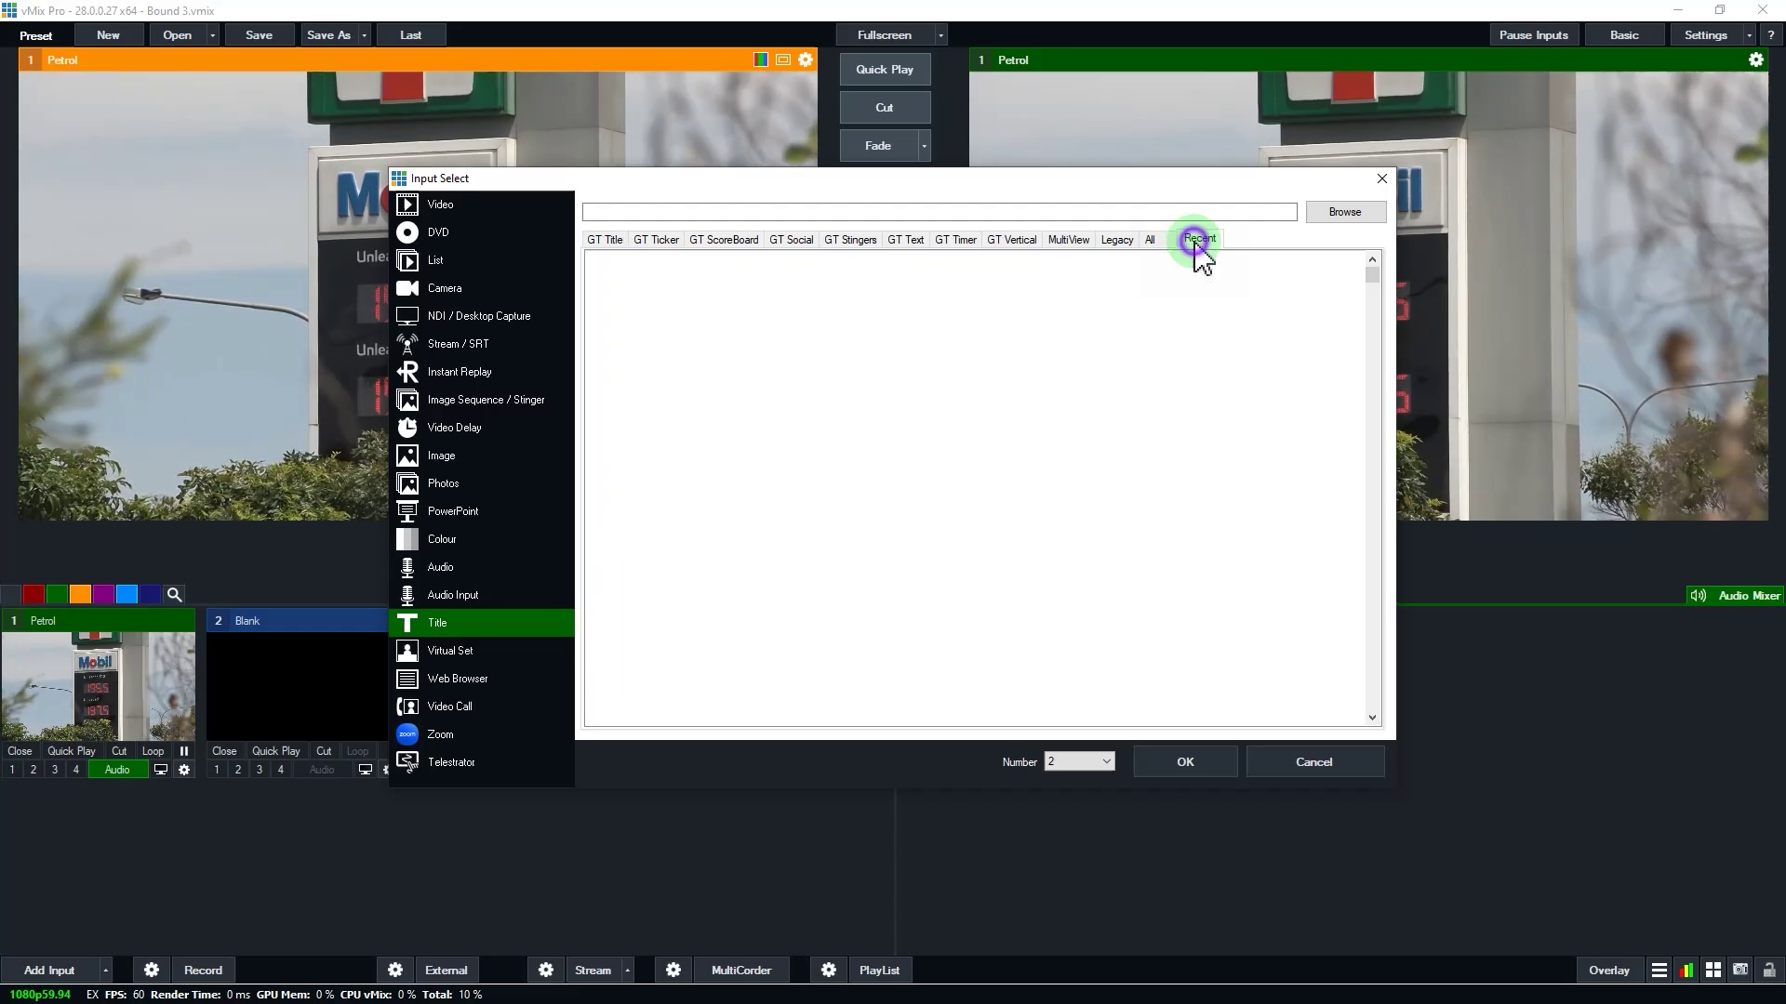
{"action": "left_click", "coordinate": [757, 305]}
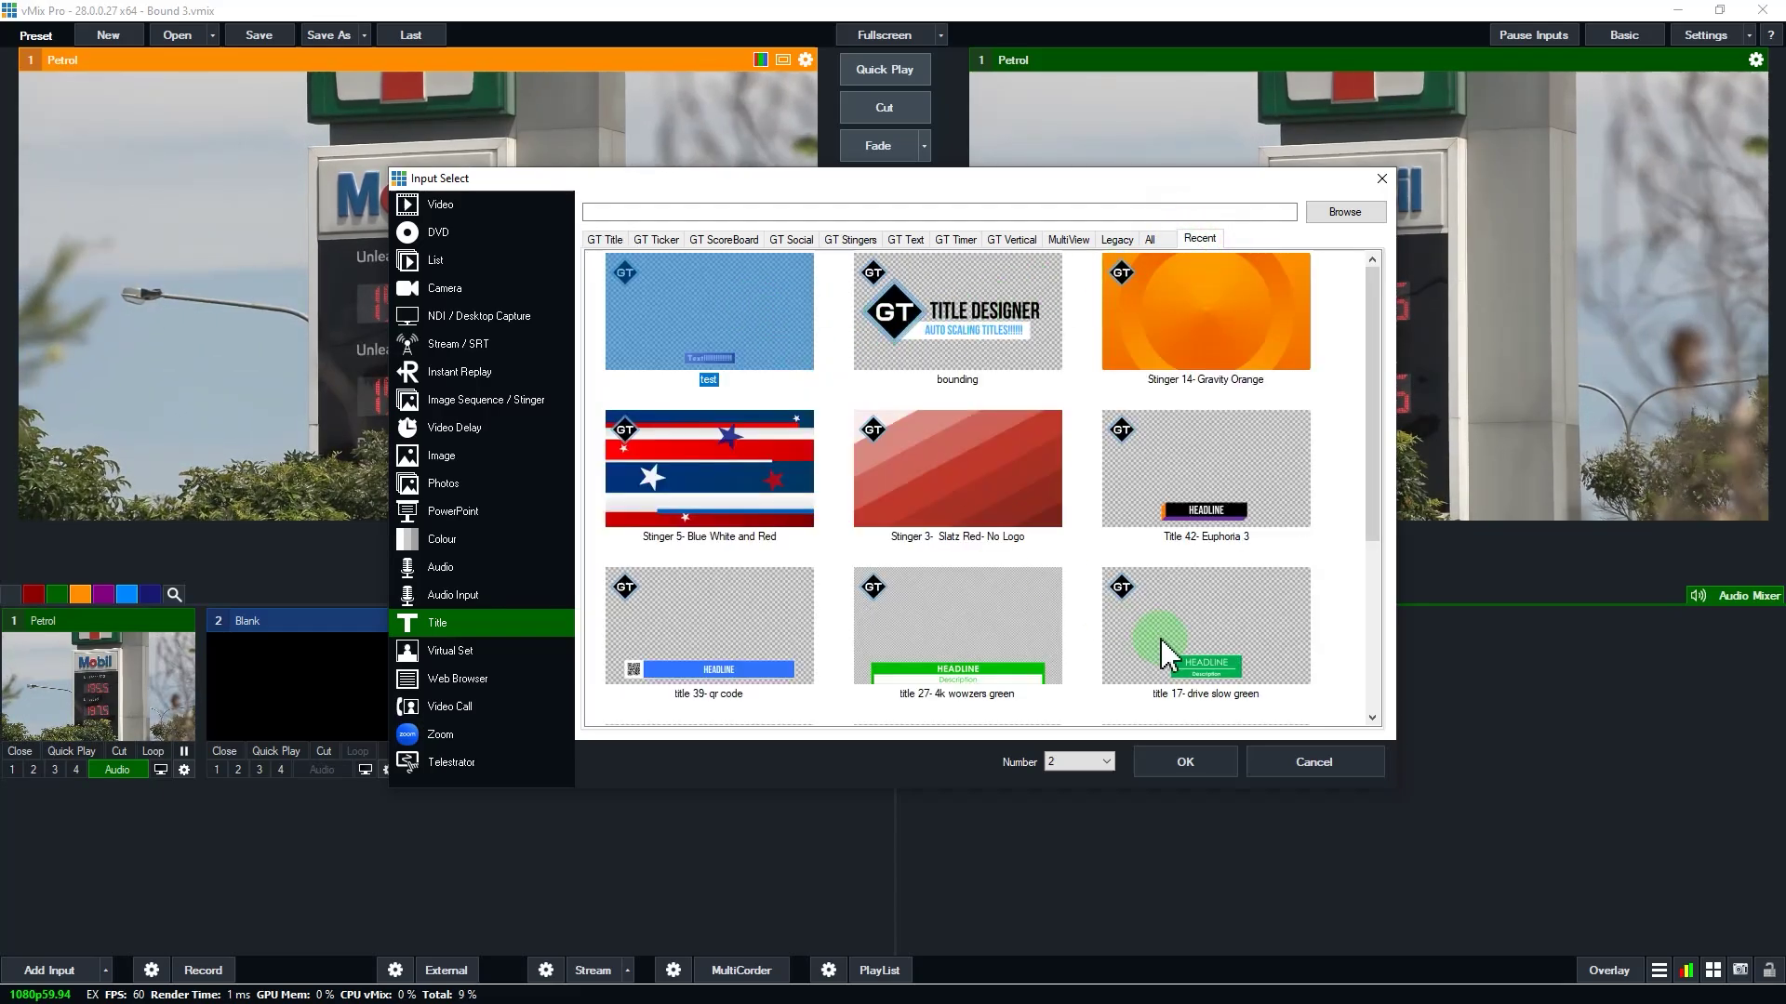
{"action": "left_click", "coordinate": [1203, 759]}
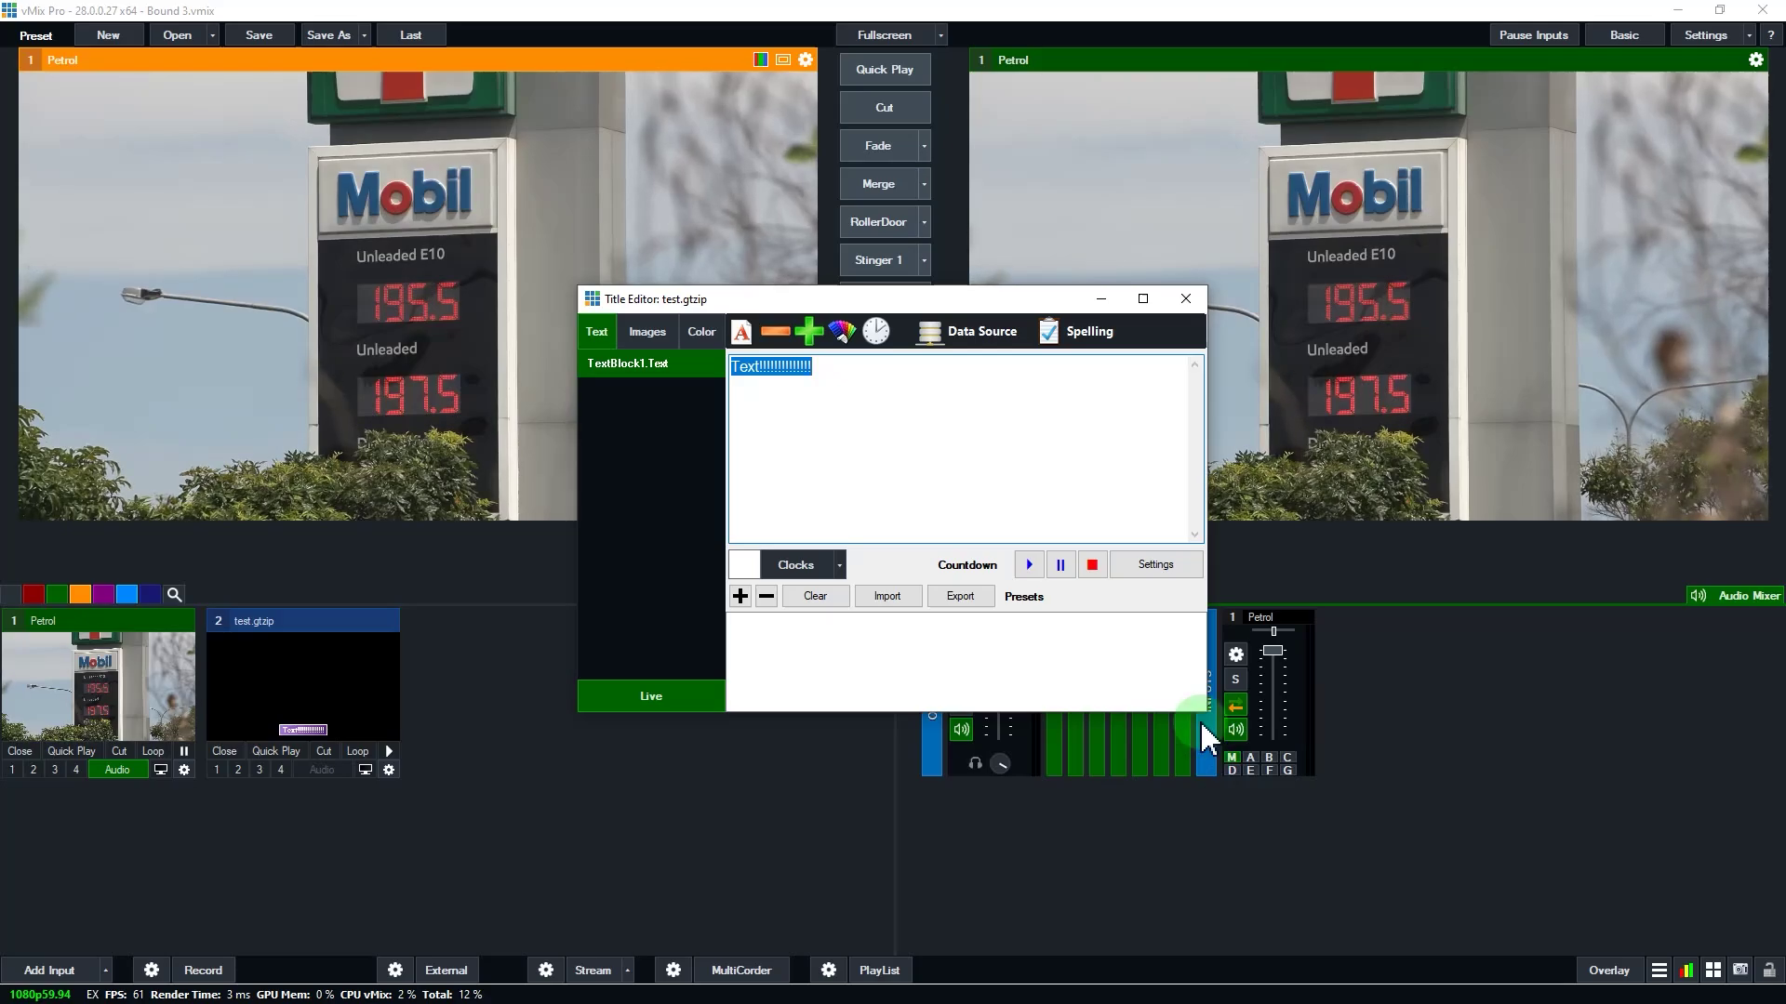
Step: Show input 2 as overlay 4 and append 20 exclamation marks to its title text
{"action": "left_click_drag", "start_coordinate": [988, 299], "coordinate": [676, 239]}
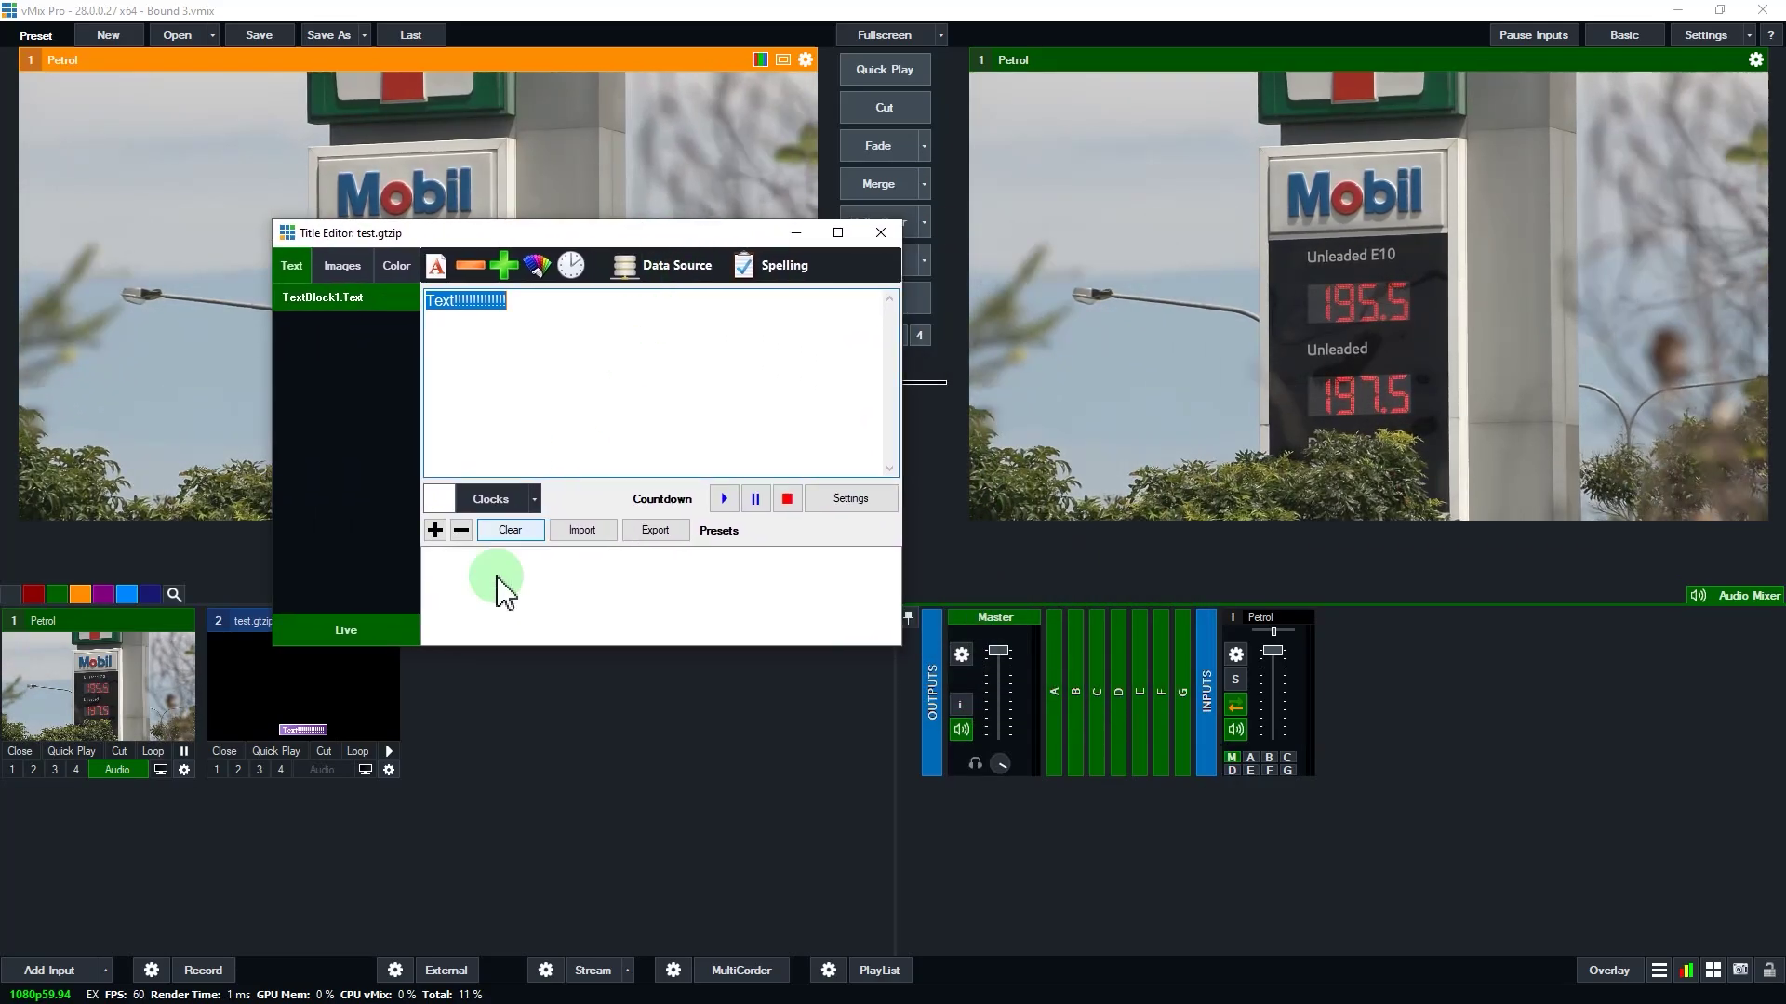
{"action": "left_click", "coordinate": [280, 770]}
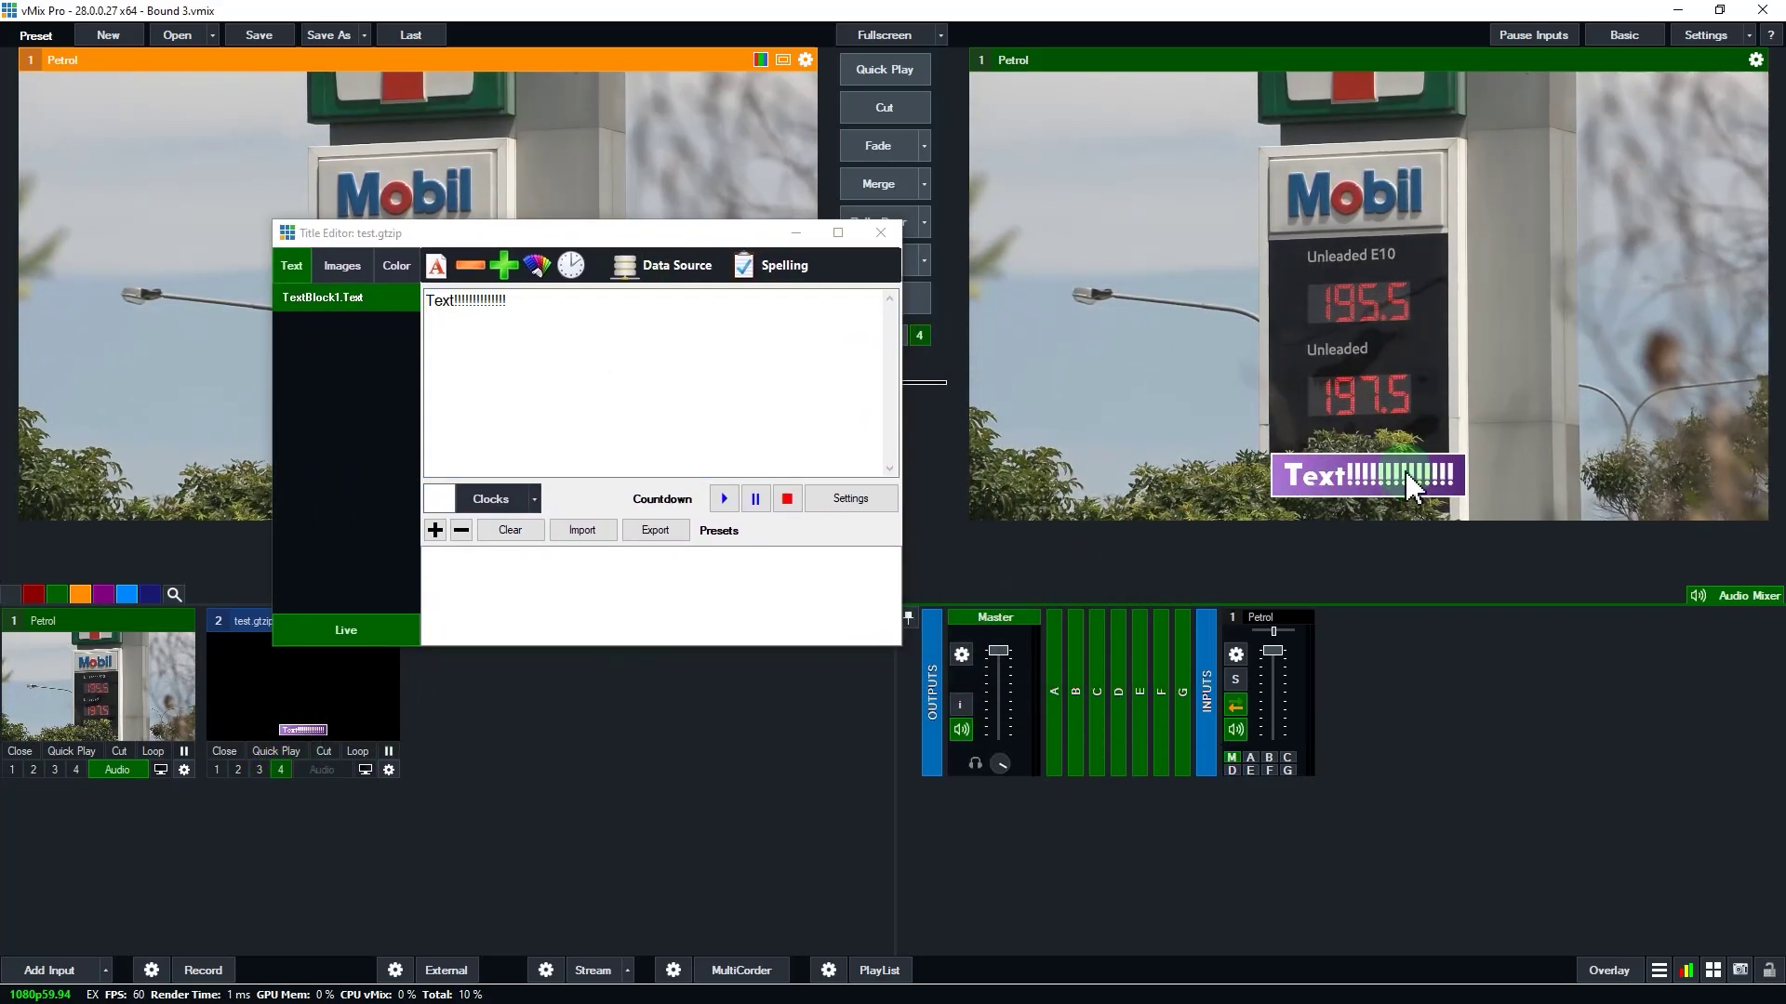
{"action": "left_click", "coordinate": [526, 299]}
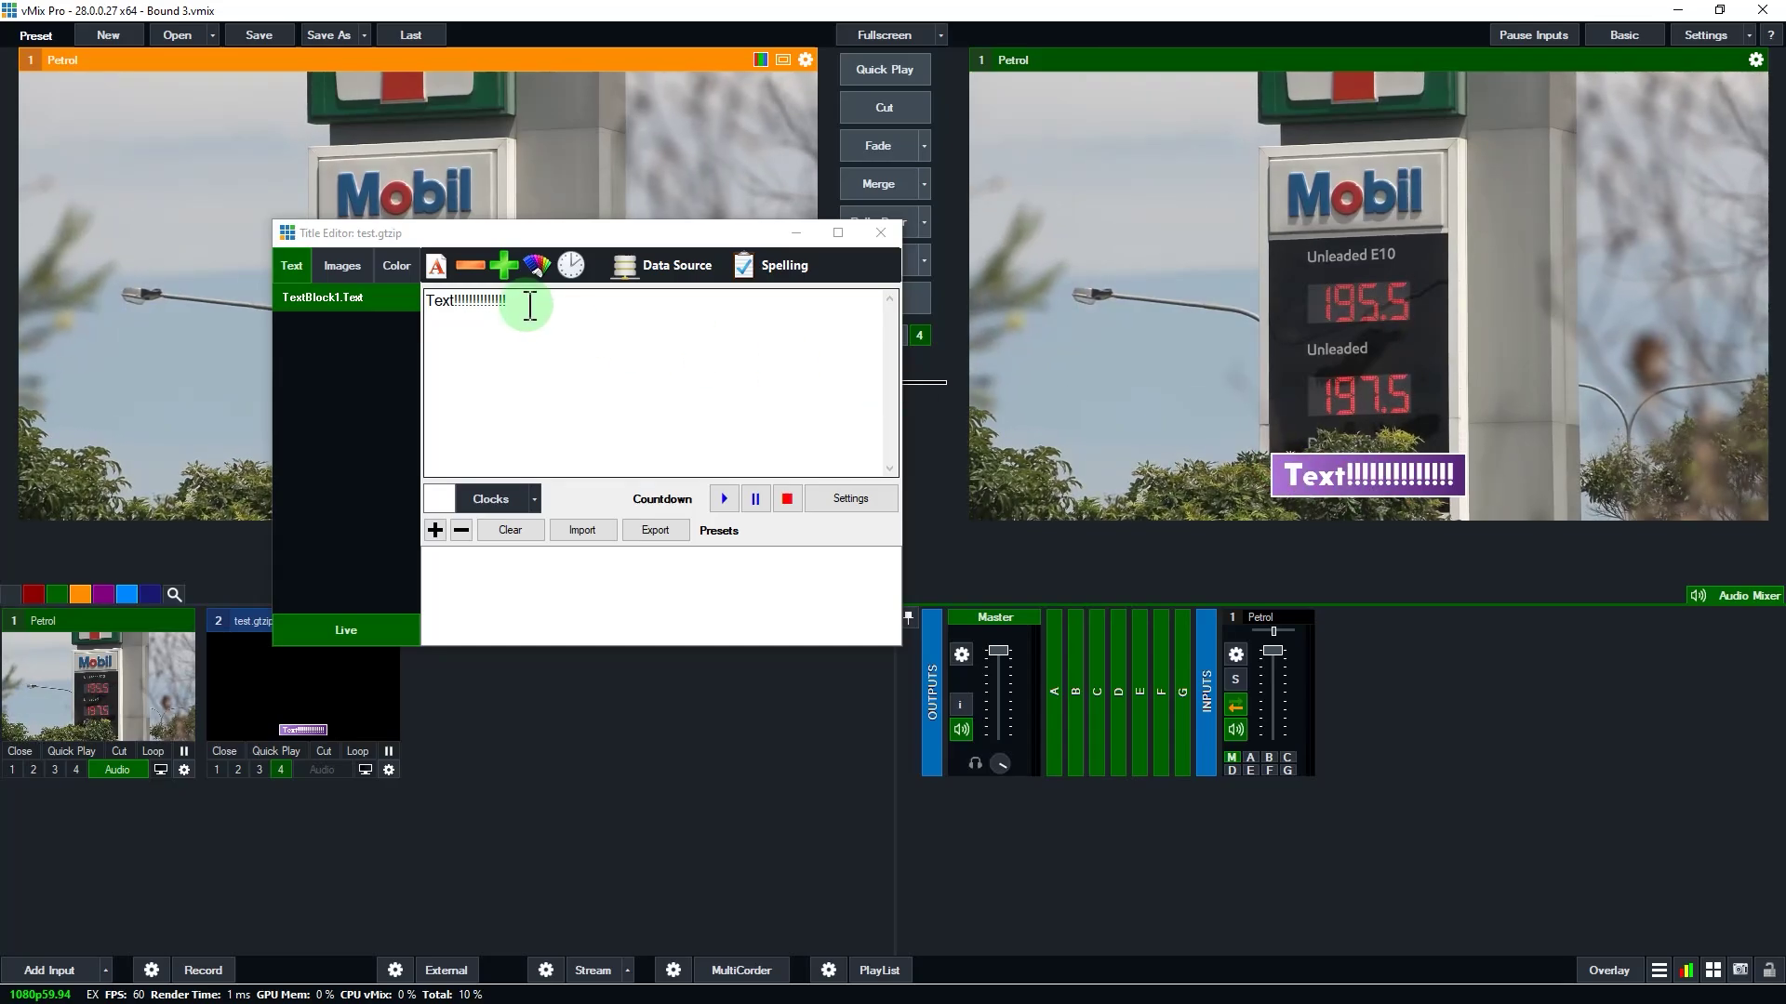
{"action": "type", "text": "!!!!!!!!!!!!!!!!!!!!!!!"}
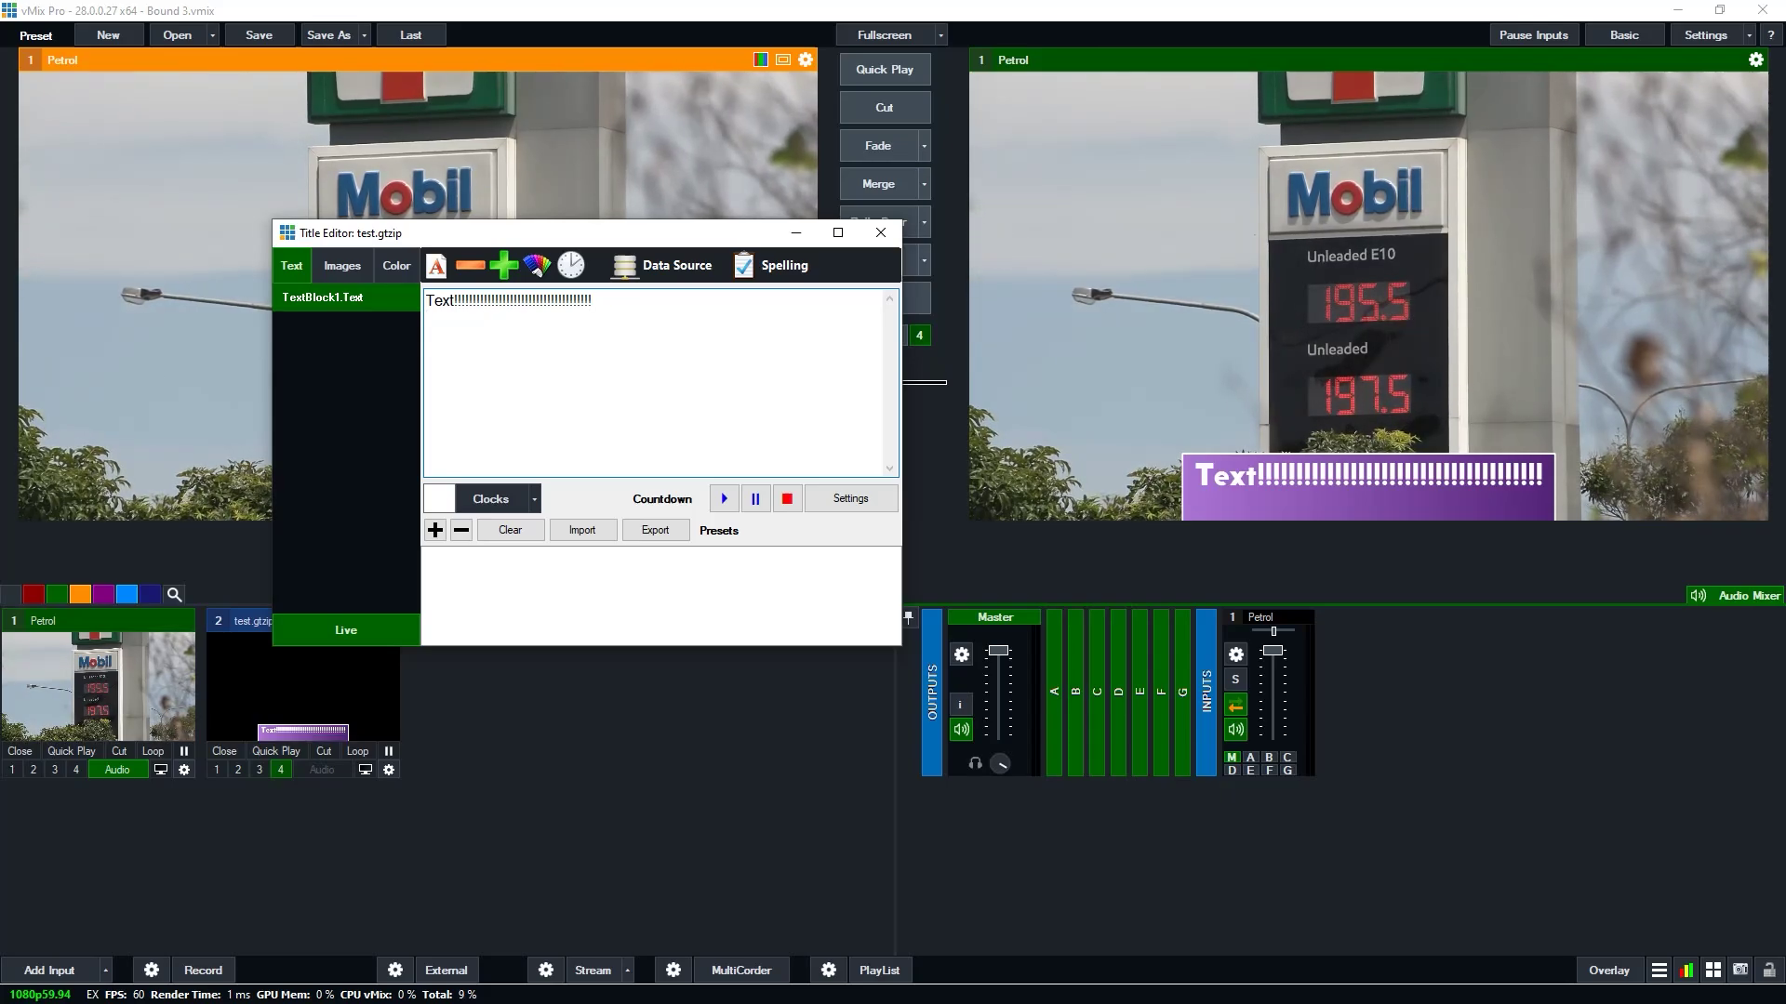
{"action": "left_click", "coordinate": [570, 299]}
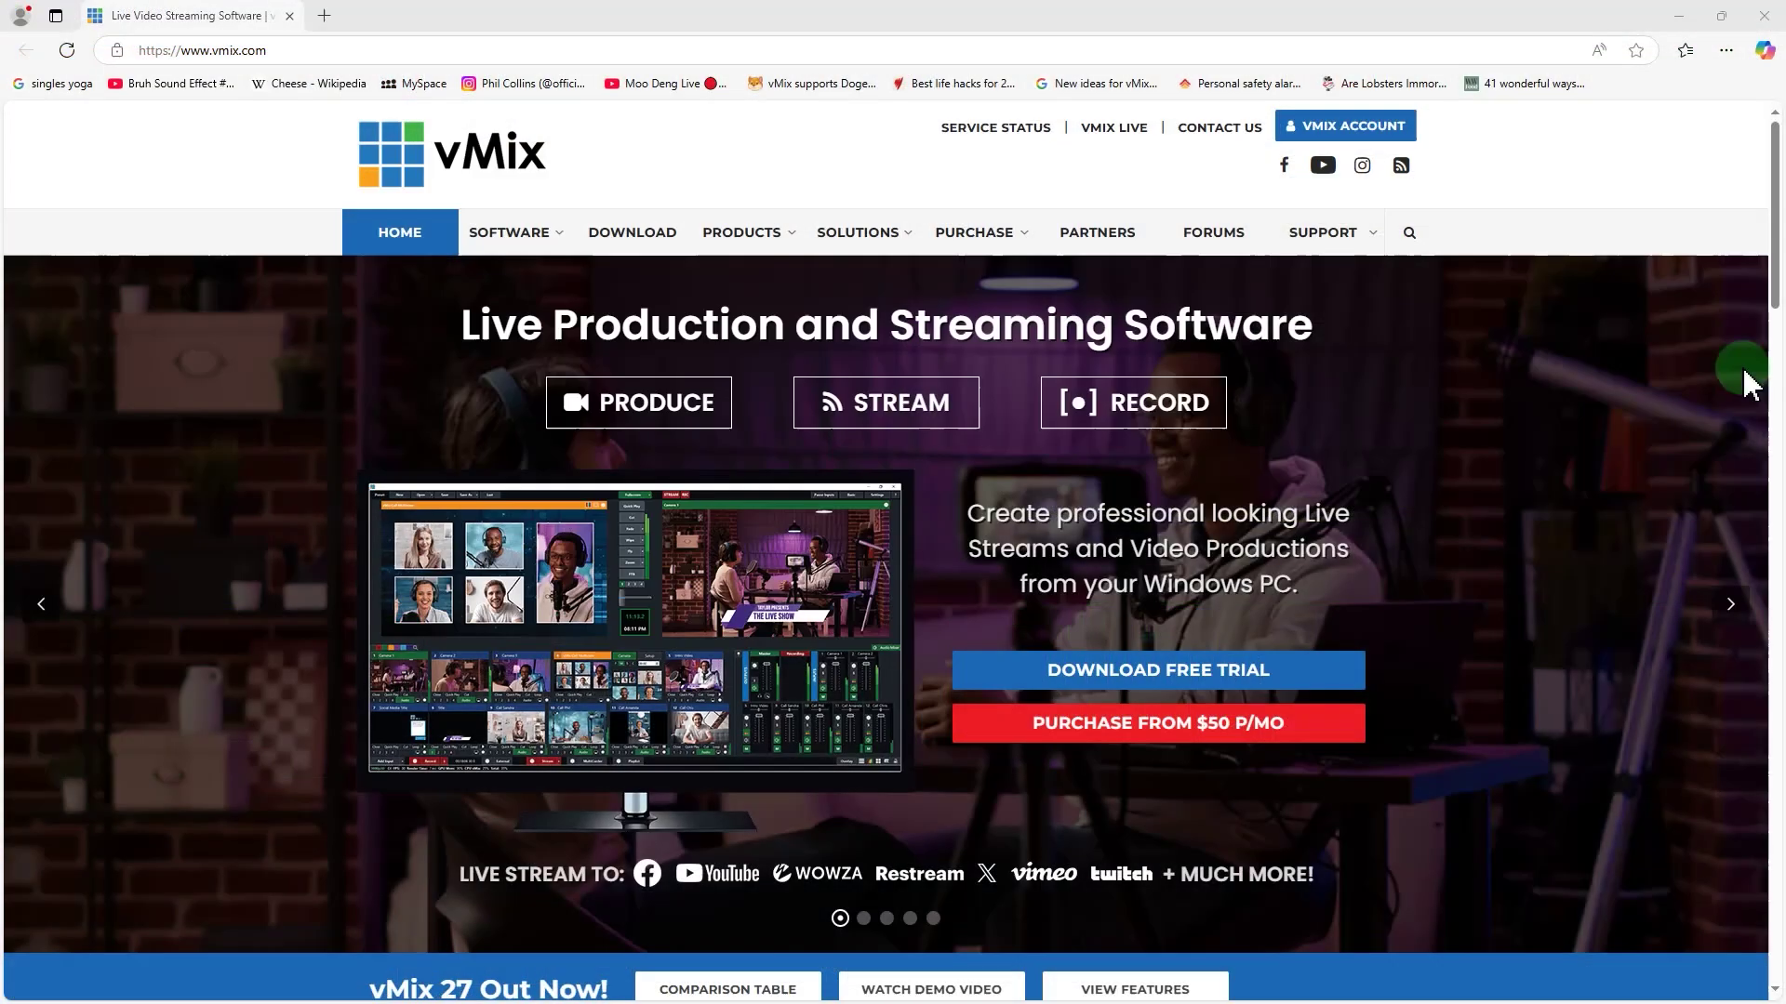
Step: Open vMix's Email Support form, step through its fields, then browse to the Feature Requests forum
{"action": "mouse_move", "coordinate": [1337, 247]}
{"action": "left_click", "coordinate": [1371, 434]}
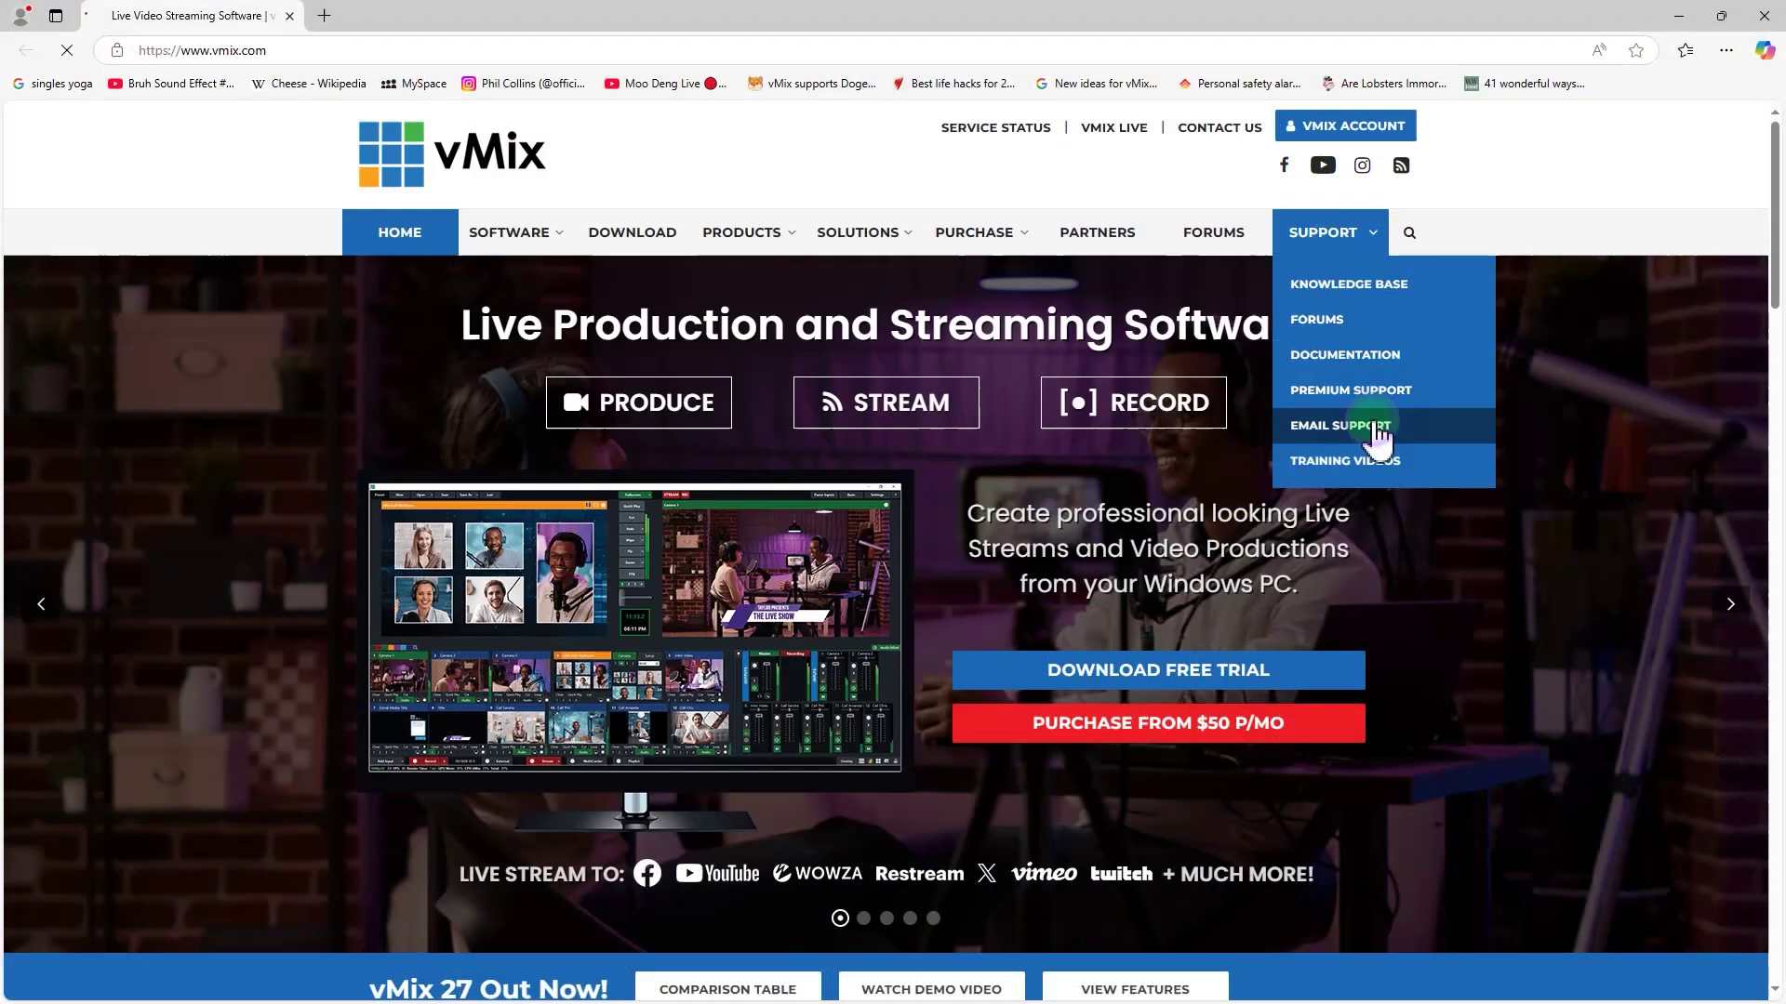
{"action": "scroll", "coordinate": [670, 655], "scroll_direction": "down", "scroll_amount": 5}
{"action": "scroll", "coordinate": [670, 656], "scroll_direction": "down", "scroll_amount": 2}
{"action": "left_click", "coordinate": [507, 488]}
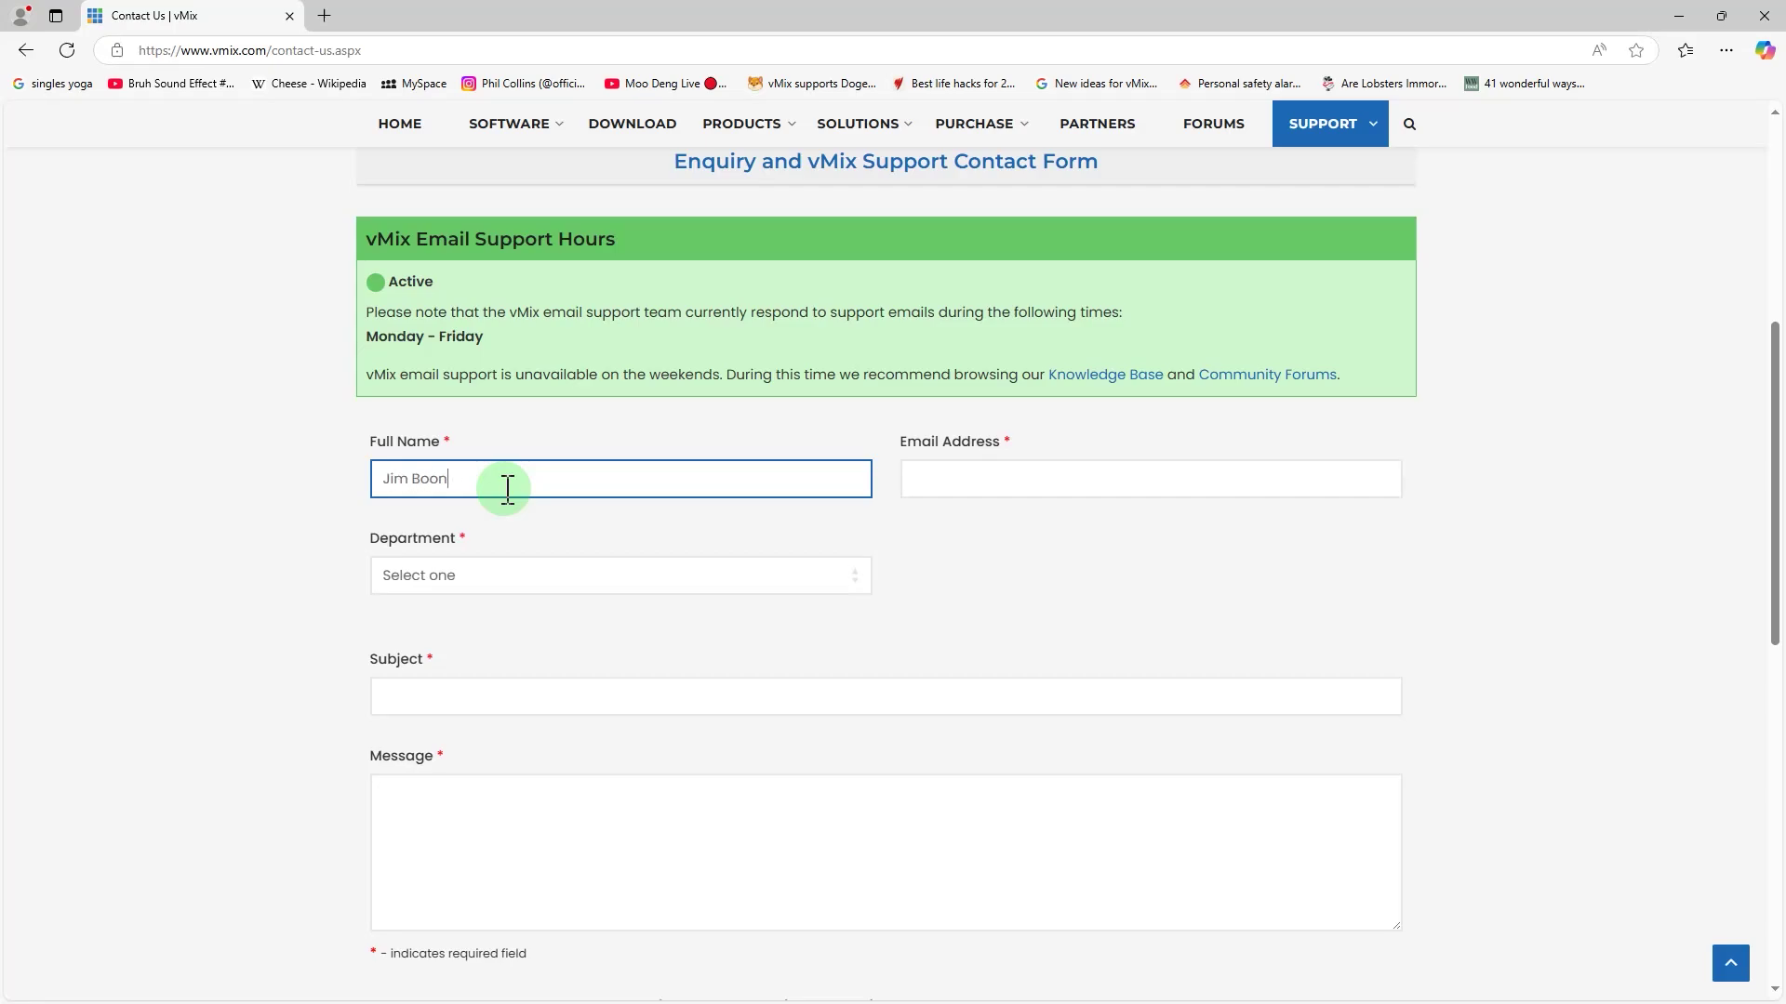
{"action": "key", "text": "Tab"}
{"action": "key", "text": "Tab"}
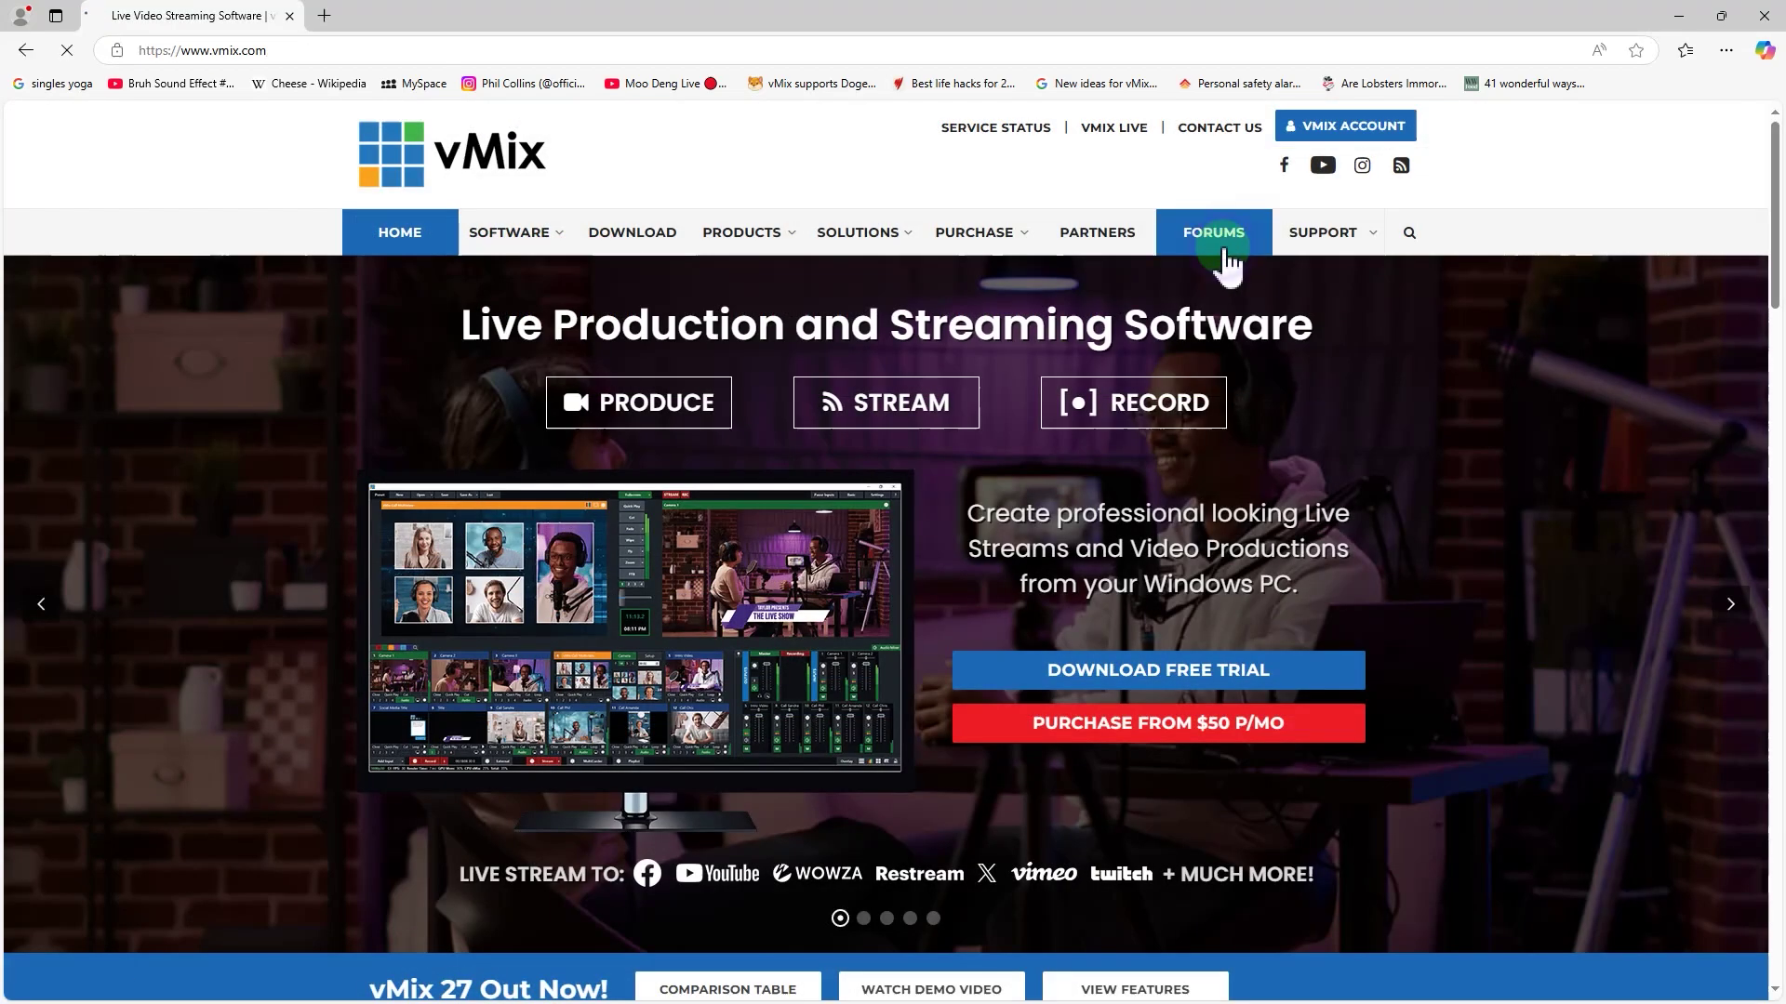
{"action": "left_click", "coordinate": [1213, 233]}
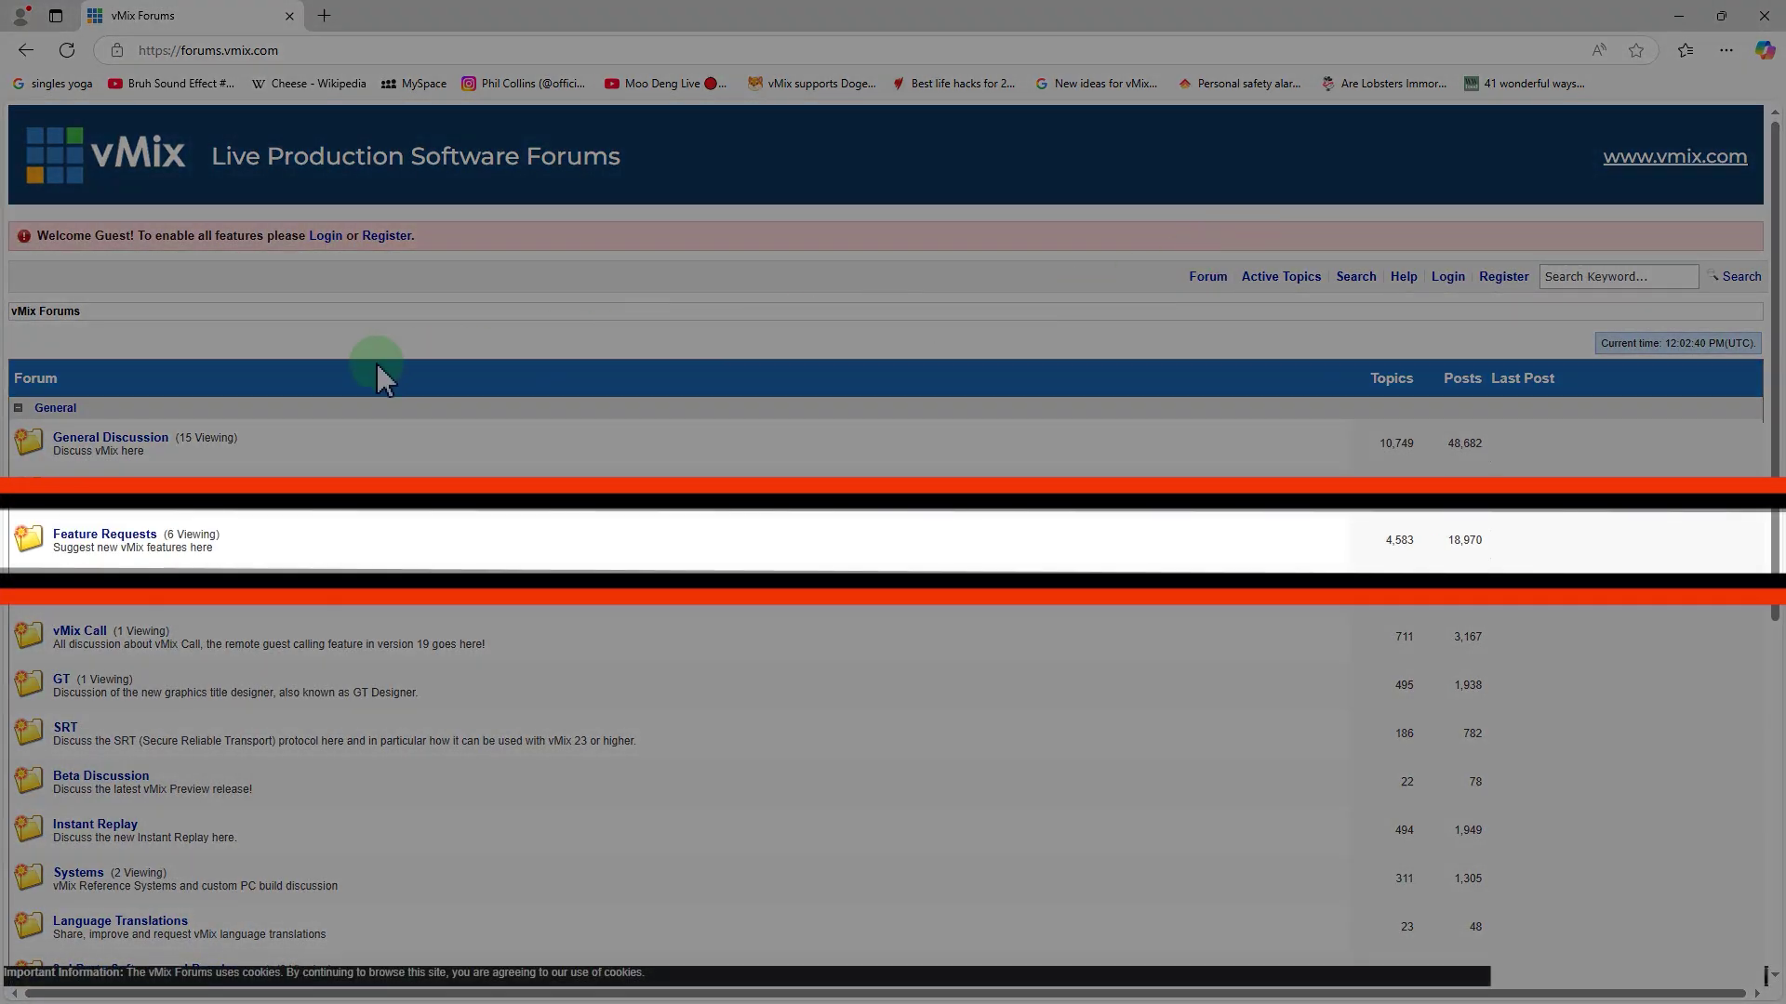
{"action": "left_click", "coordinate": [139, 539]}
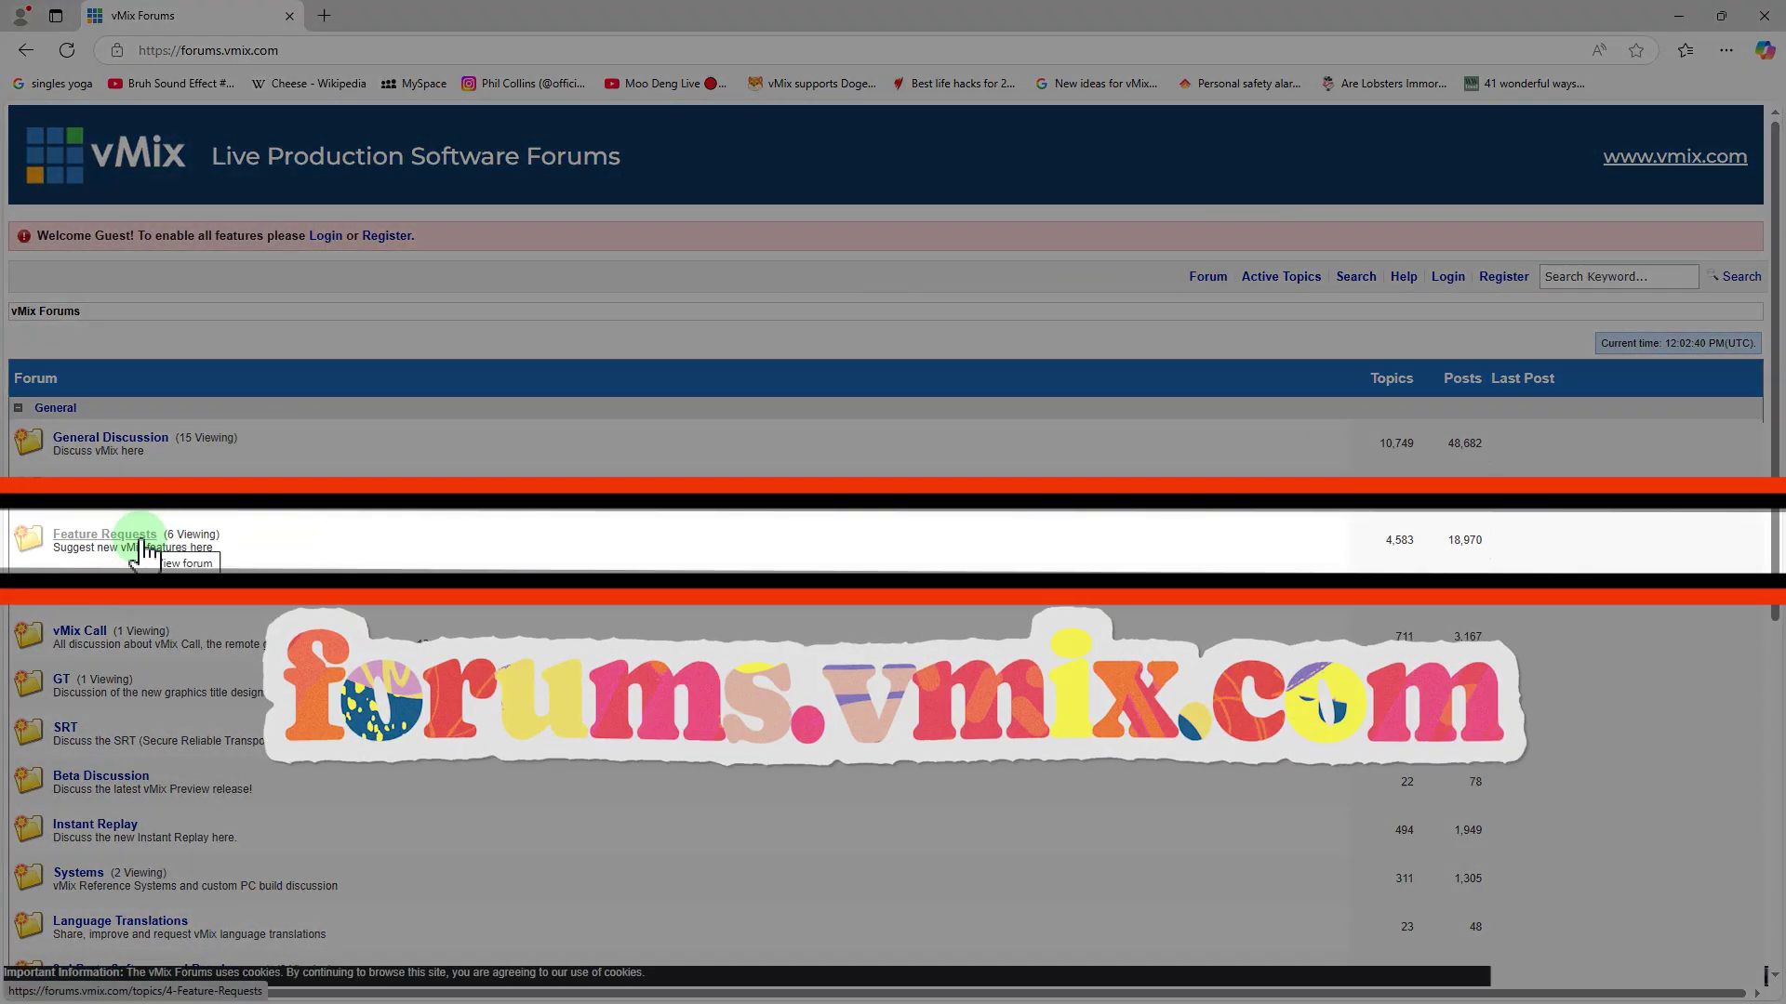